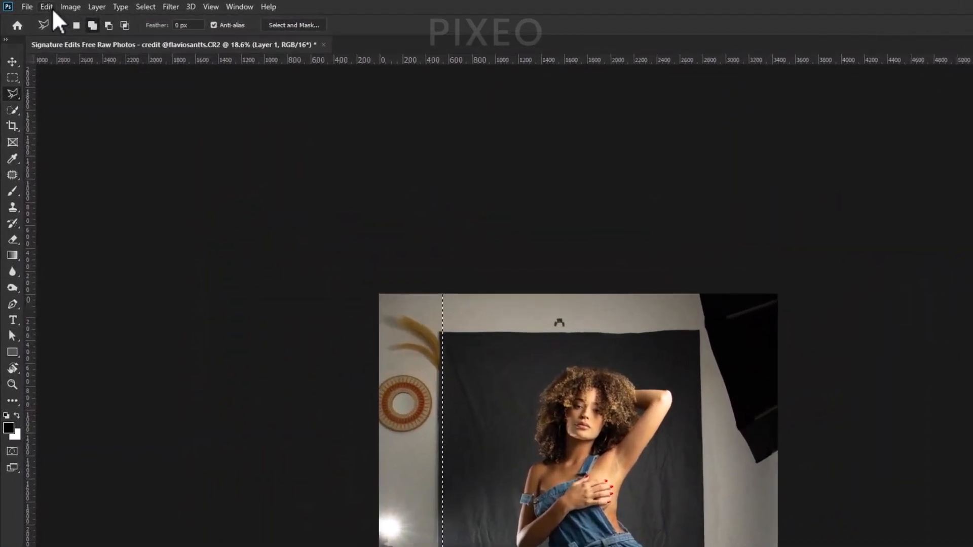
Open Content-Aware Fill for the selected wall strip along the photo's left side.
left_click(38, 5)
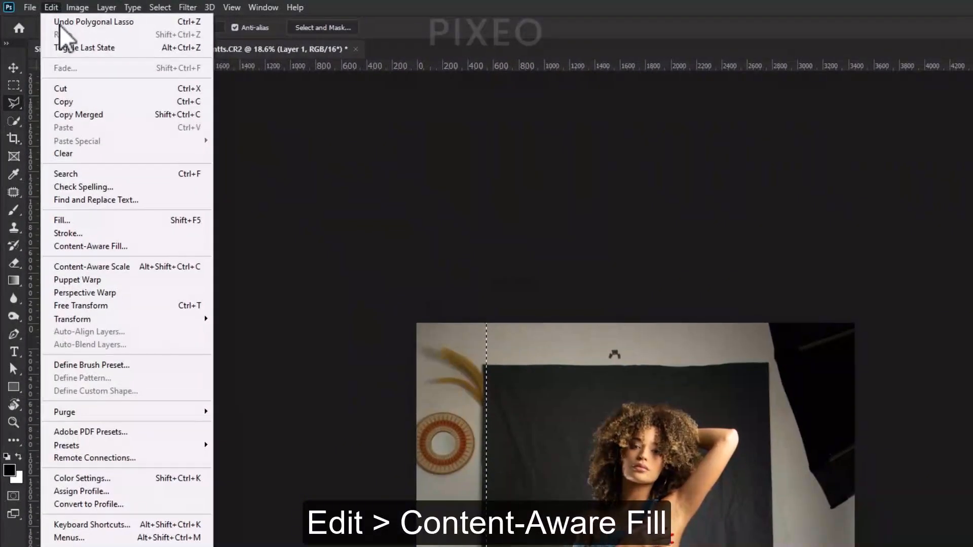
left_click(180, 250)
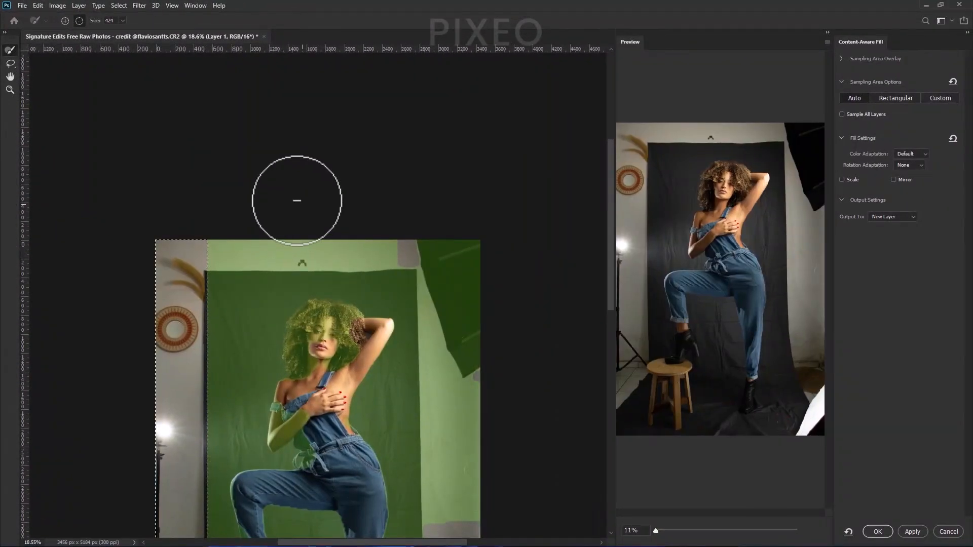
scroll(284, 304, "down", 5)
key("e")
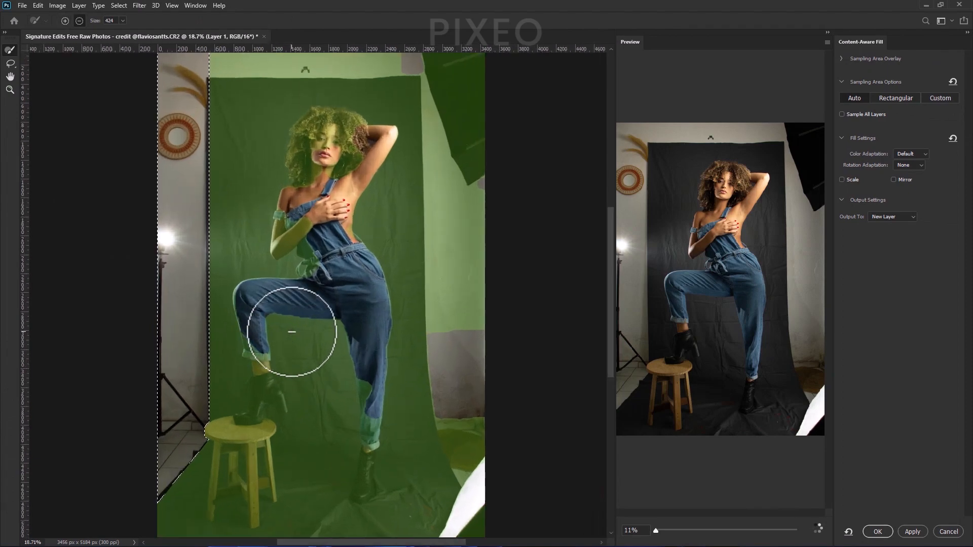
scroll(291, 330, "up", 1)
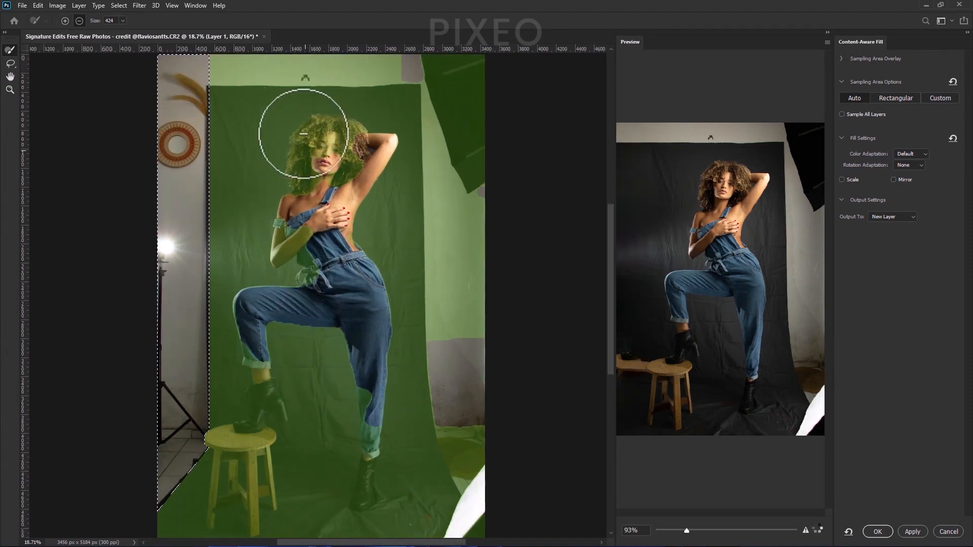
Paint the woman and the backdrop around her out of the sampling area, enlarging the sampling brush to 900.
left_click_drag(264, 63, 252, 278)
mouse_move(249, 353)
left_mouse_down()
mouse_move(249, 430)
mouse_move(230, 488)
mouse_move(191, 537)
mouse_move(200, 541)
mouse_move(283, 326)
mouse_move(298, 84)
mouse_move(325, 67)
mouse_move(318, 145)
mouse_move(329, 304)
left_mouse_up()
key("]")
key("]")
key("]")
key("]")
key("]")
key("]")
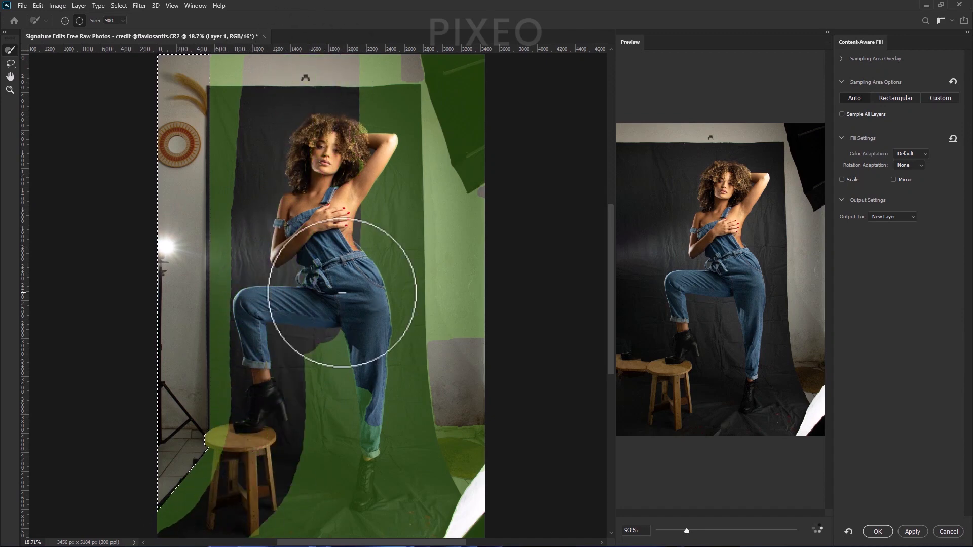
mouse_move(389, 125)
left_mouse_down()
mouse_move(405, 374)
mouse_move(323, 486)
mouse_move(398, 497)
left_mouse_up()
Exclude the area around the stool and the raised boot from the sampling area with the brush reduced to 175.
scroll(223, 472, "up", 4)
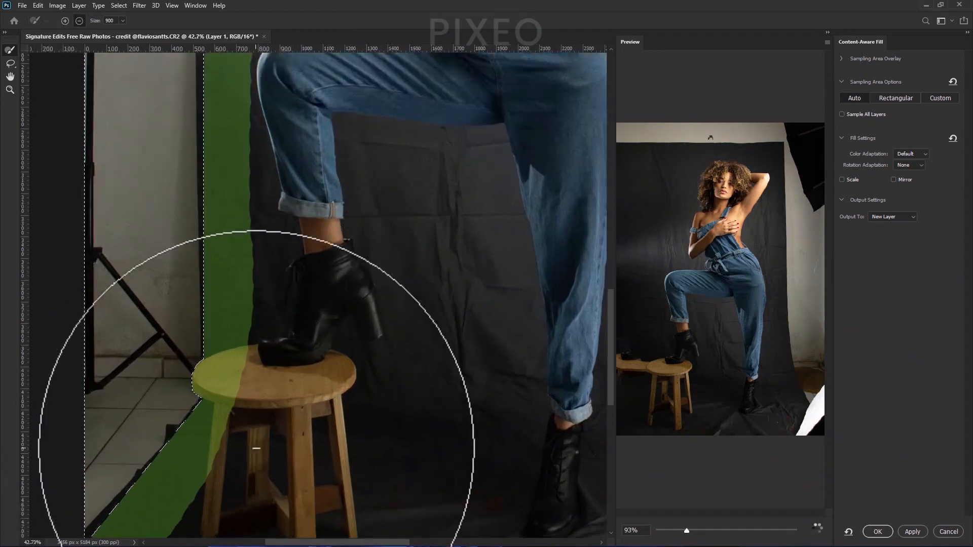
key("[")
key("[")
key("[")
key("[")
key("[")
key("[")
key("[")
key("[")
key("[")
key("[")
mouse_move(243, 385)
left_mouse_down()
mouse_move(232, 358)
mouse_move(228, 423)
left_mouse_up()
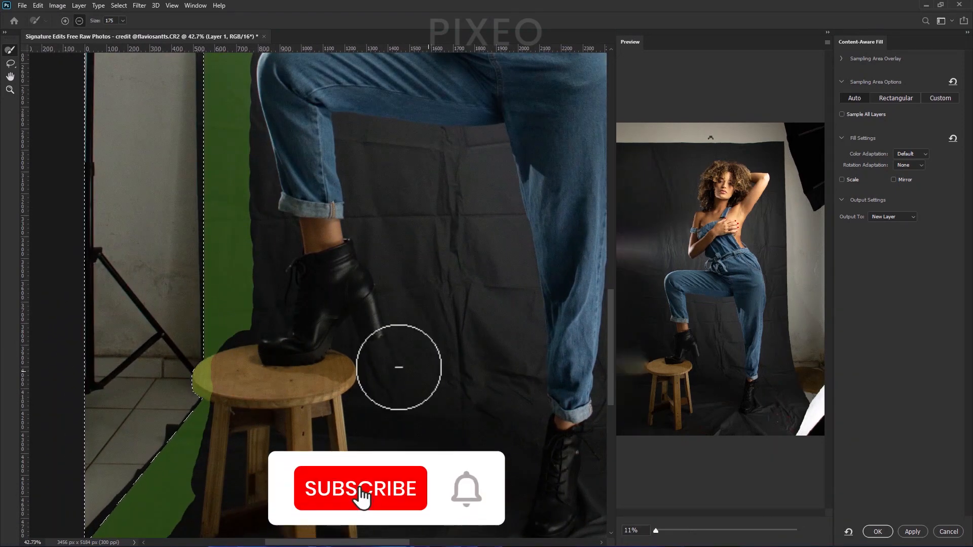
Add the backdrop and stool-top edge beside the boot back to the sampling area with brush sizes 100 and 50.
scroll(279, 372, "up", 4)
key("[")
key("[")
key("[")
left_click(65, 21)
mouse_move(212, 284)
left_mouse_down()
mouse_move(195, 295)
mouse_move(213, 303)
left_mouse_up()
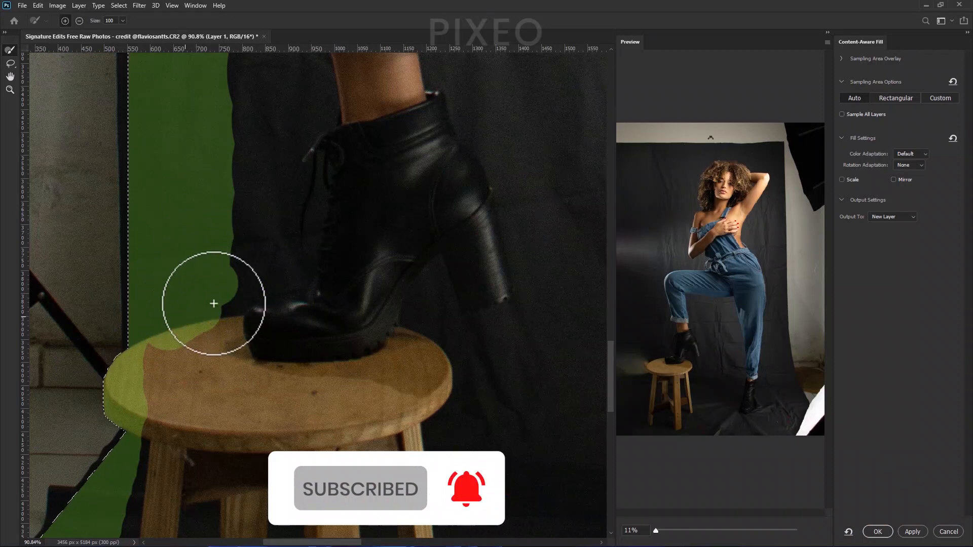
key("bracketleft")
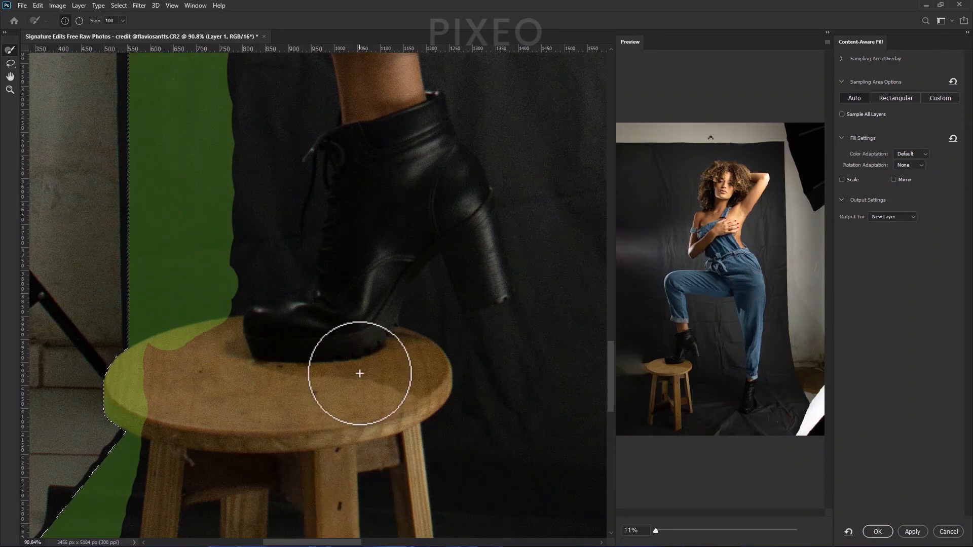
left_click_drag(148, 365, 147, 386)
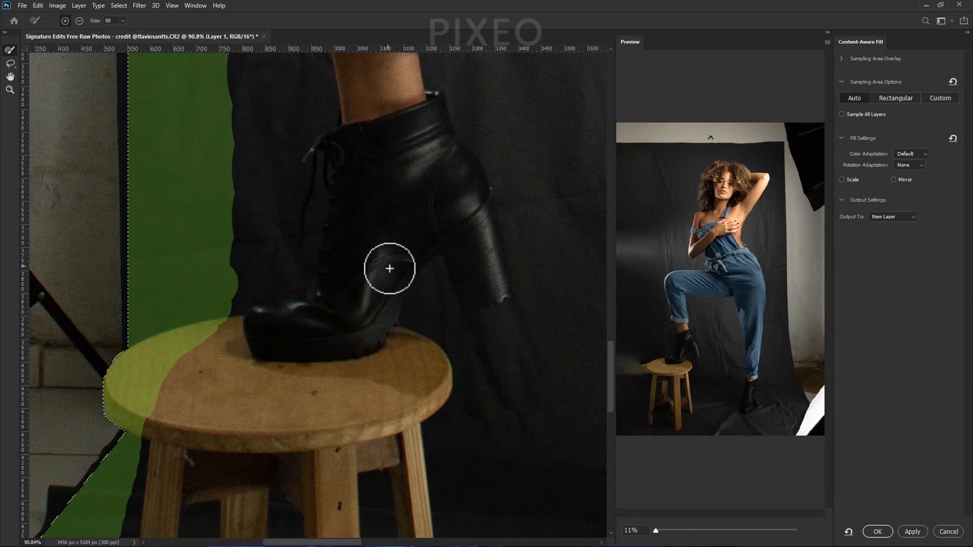
Apply the left-side fill with output to a new layer and clear the selection.
scroll(388, 264, "down", 8)
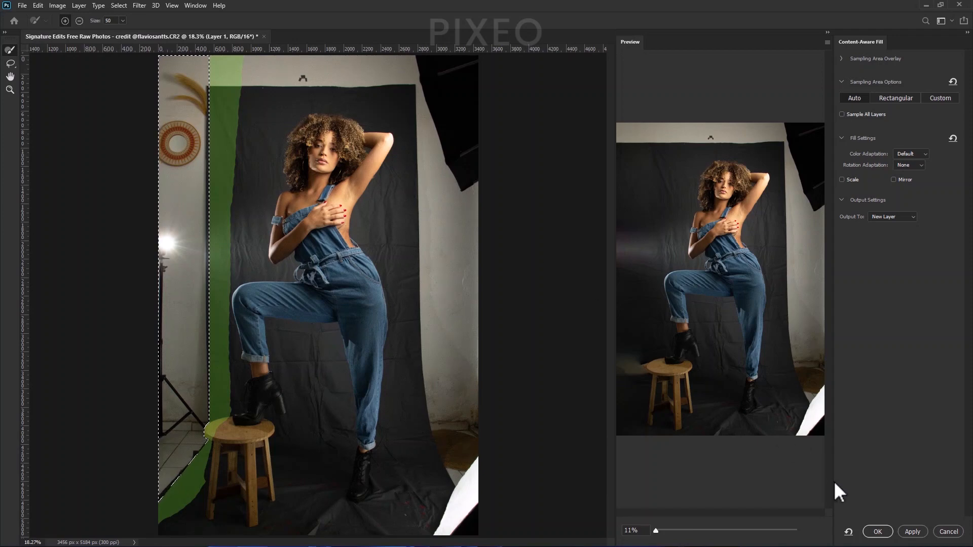
left_click(878, 531)
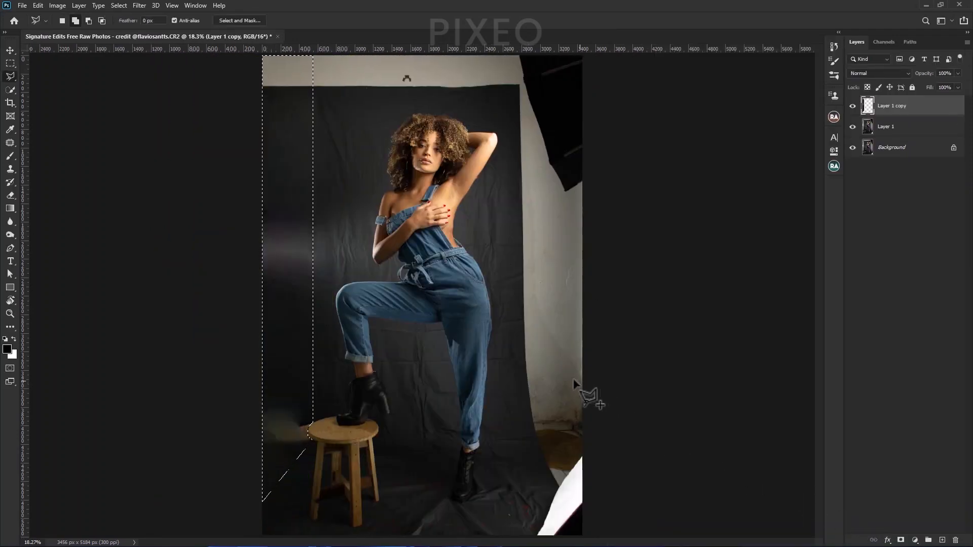
key("ctrl+d")
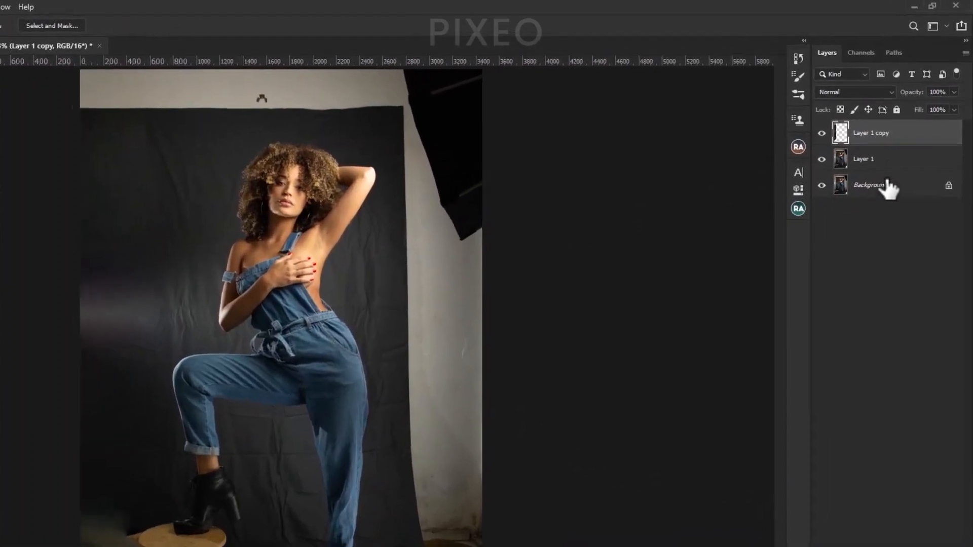
Outline the wall area right of the backdrop on Layer 1 with the Polygonal Lasso and open Content-Aware Fill for it.
left_click(907, 130)
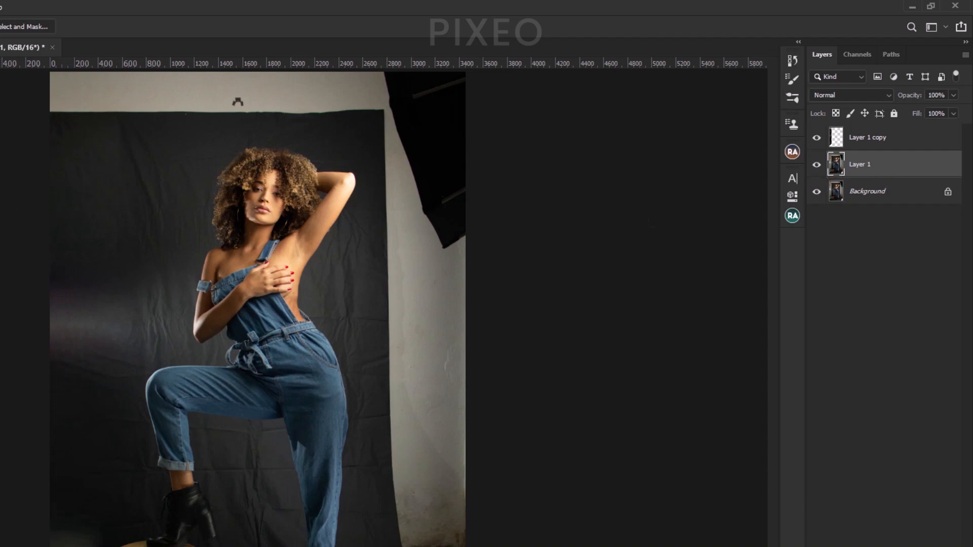
left_click(379, 72)
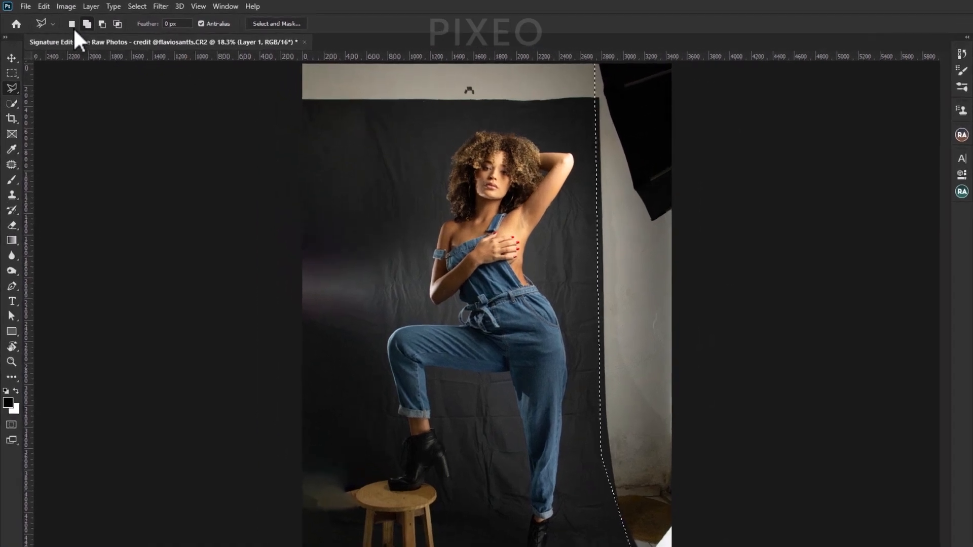
left_click(38, 6)
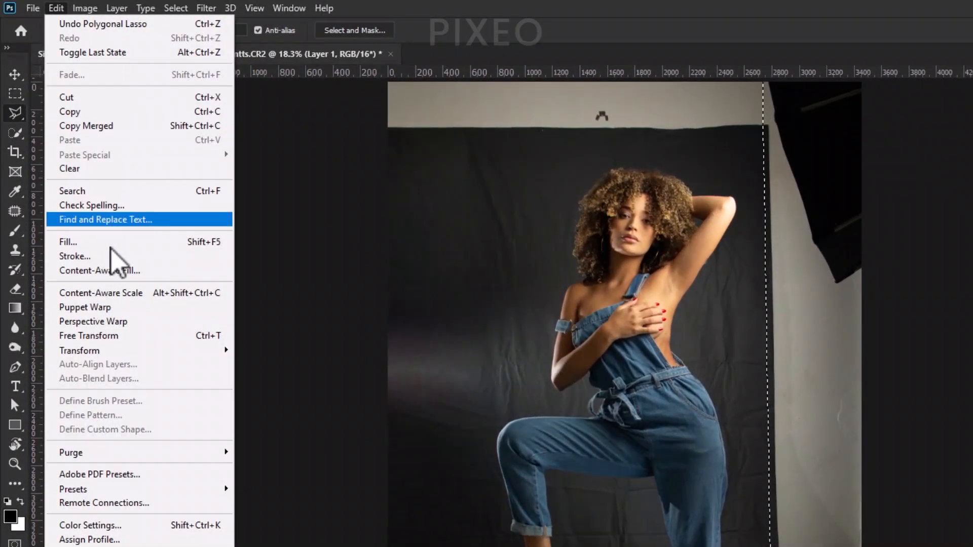
left_click(136, 274)
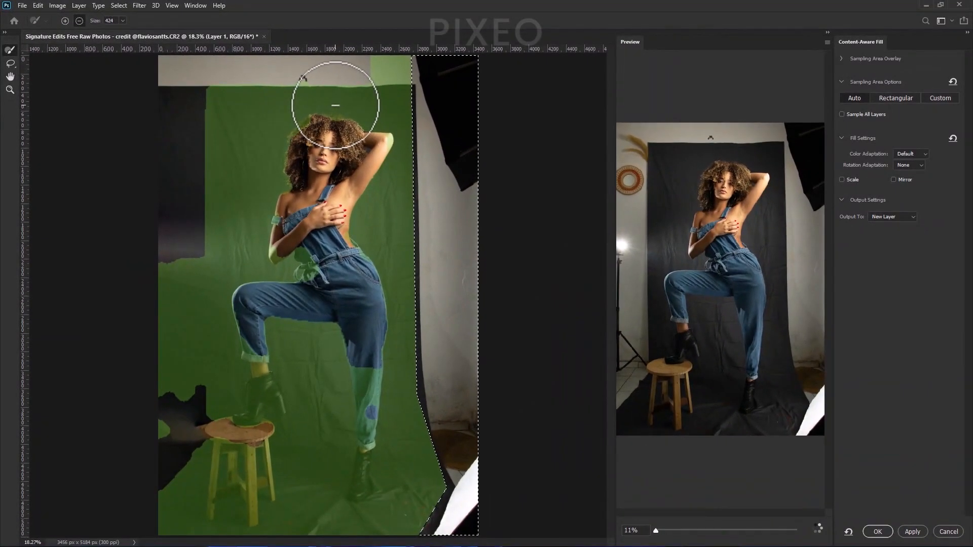
Paint the woman, stool and left backdrop out of the sampling area with a brush enlarged to 900, keeping a strip beside the selection.
key("bracketright")
key("bracketright")
key("bracketright")
key("bracketright")
key("bracketright")
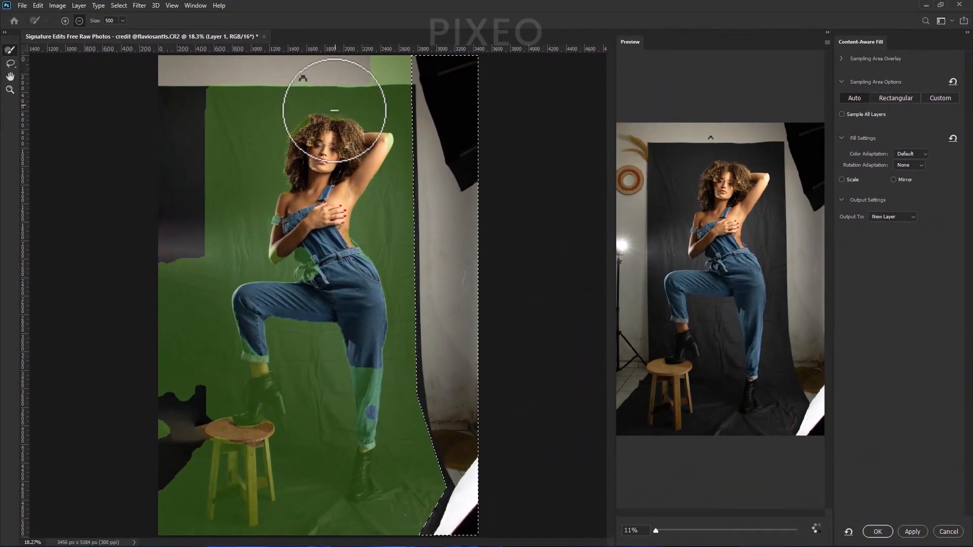
mouse_move(330, 107)
left_mouse_down()
mouse_move(336, 238)
mouse_move(341, 78)
mouse_move(335, 143)
mouse_move(281, 178)
mouse_move(199, 370)
mouse_move(214, 230)
mouse_move(195, 475)
mouse_move(181, 507)
mouse_move(207, 432)
mouse_move(241, 466)
mouse_move(209, 406)
mouse_move(191, 400)
mouse_move(186, 416)
mouse_move(260, 394)
mouse_move(294, 319)
mouse_move(283, 272)
mouse_move(292, 223)
mouse_move(309, 332)
mouse_move(309, 449)
mouse_move(330, 377)
mouse_move(344, 394)
mouse_move(342, 532)
mouse_move(350, 462)
mouse_move(362, 534)
mouse_move(339, 510)
mouse_move(292, 518)
mouse_move(269, 497)
mouse_move(368, 533)
mouse_move(353, 367)
mouse_move(349, 50)
mouse_move(359, 387)
left_mouse_up()
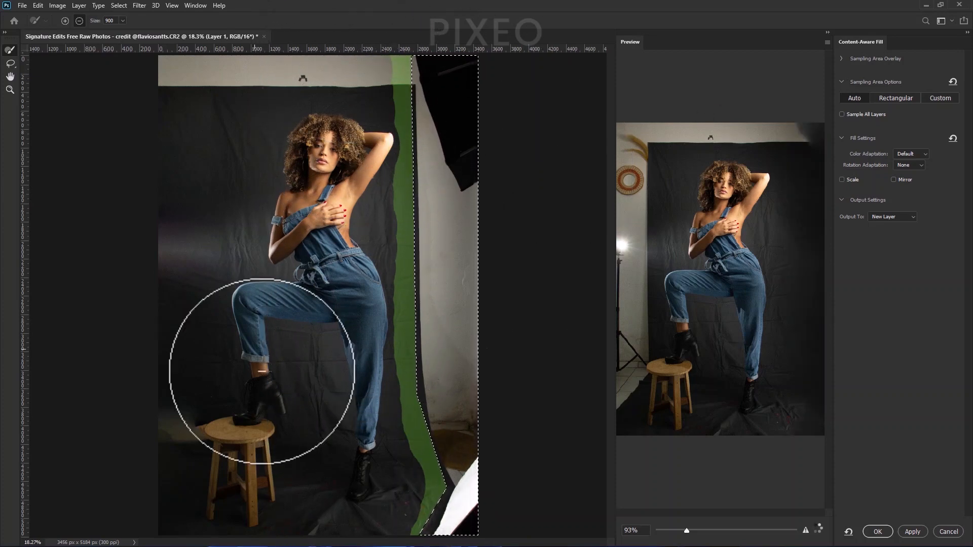
Add the wall and backdrop at the upper right back to the sampling area with a 300 brush and apply the fill.
key("[")
key("bracketleft")
key("bracketleft")
key("bracketleft")
key("bracketleft")
key("bracketleft")
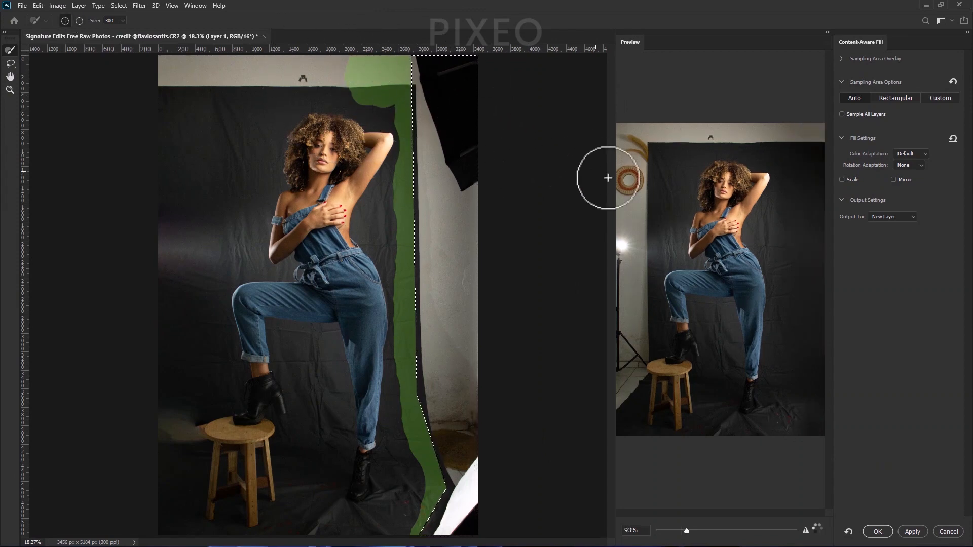
left_click(885, 533)
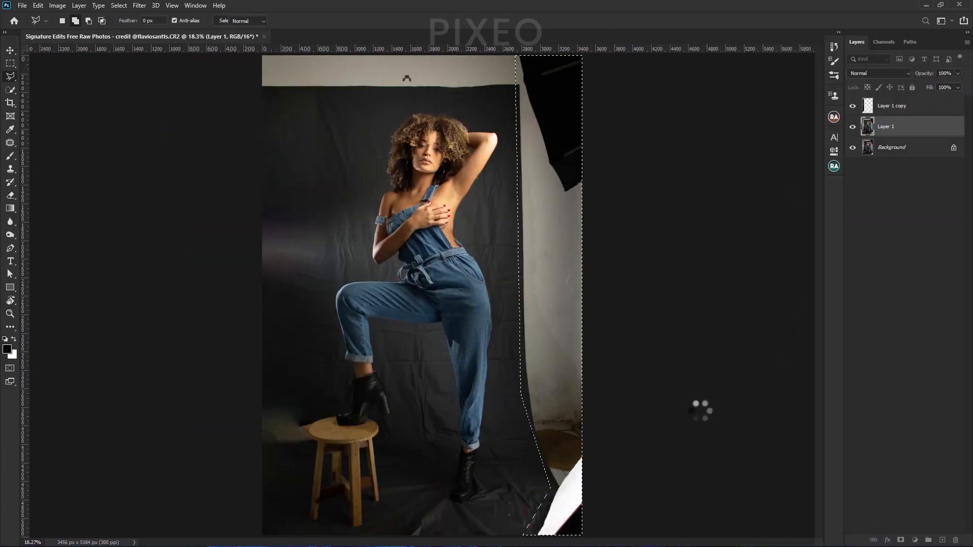
key("ctrl+d")
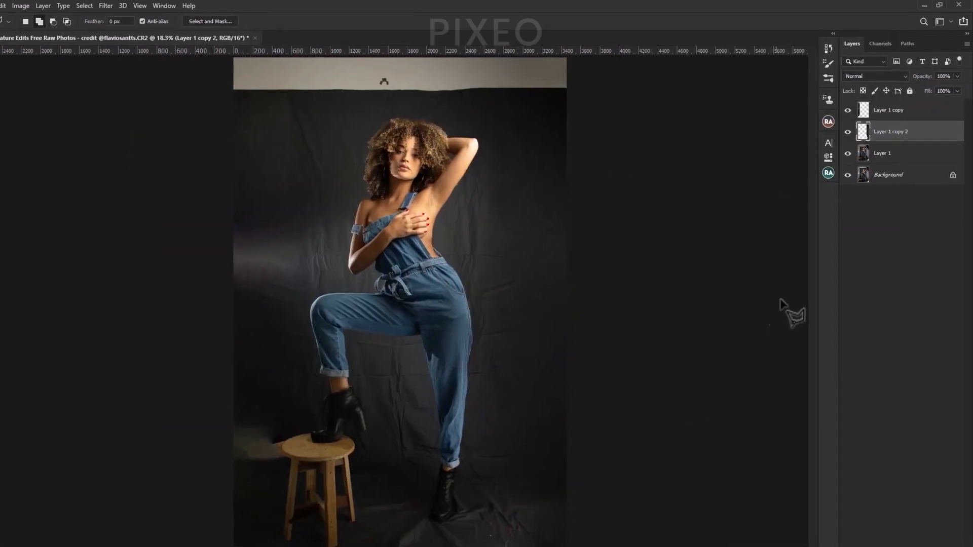
Merge Layer 1, Layer 1 copy 2 and Layer 1 copy into a single layer.
left_click(896, 148)
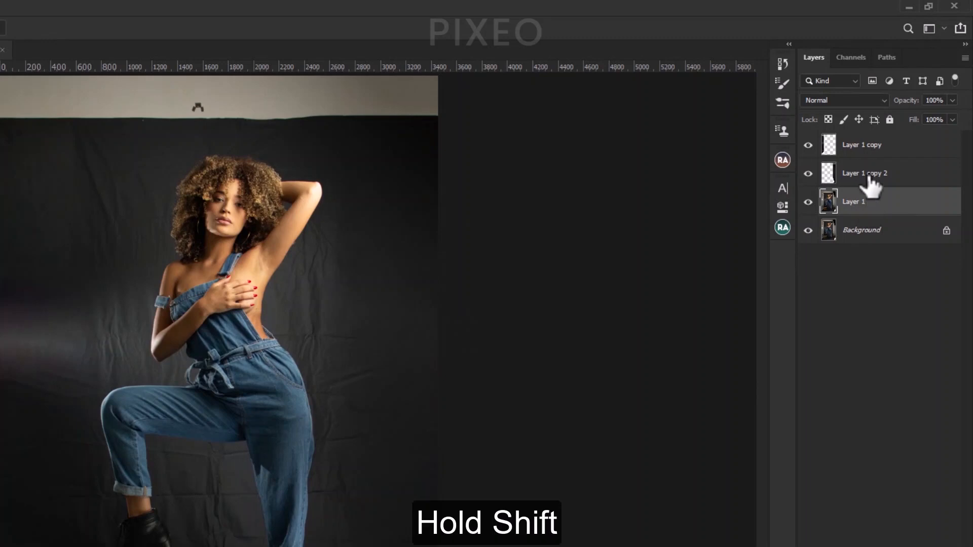
left_click(864, 146, "shift")
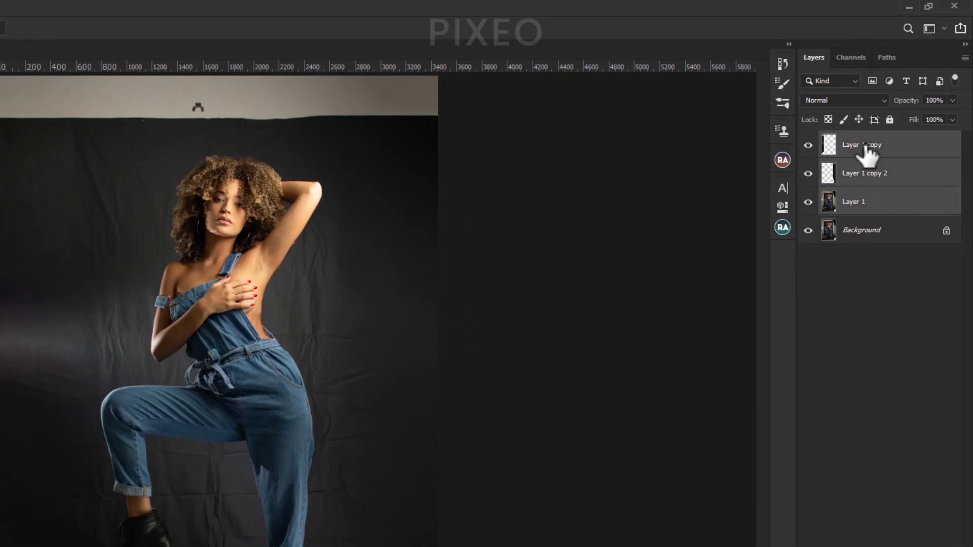
key("ctrl+e")
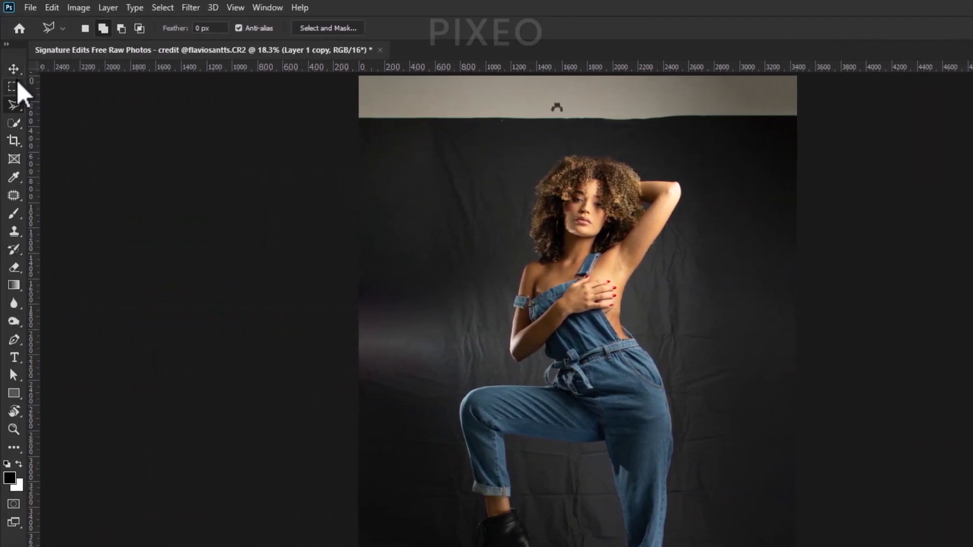
Select a full-width rectangular strip at the photo's top covering the wall and the backdrop's upper edge.
left_click(15, 85)
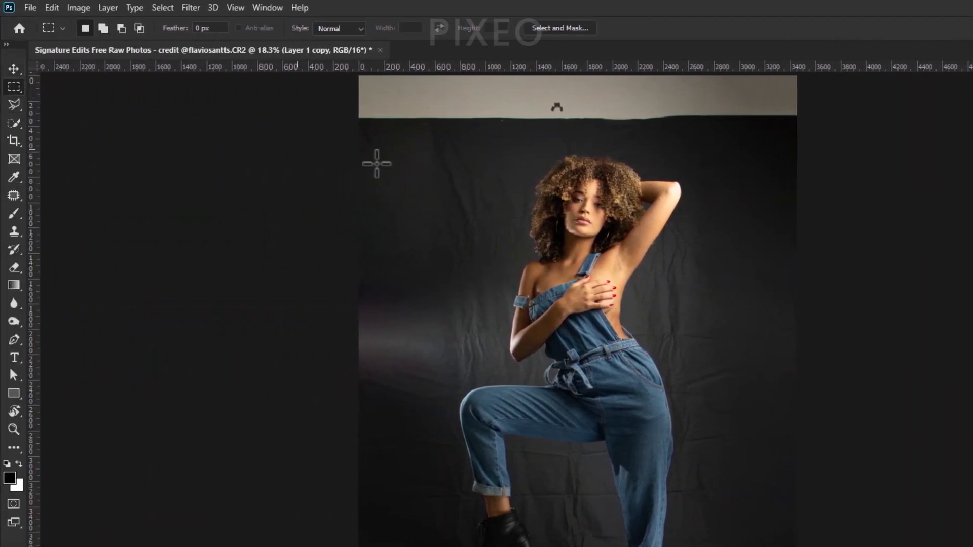
left_click_drag(341, 138, 856, 46)
left_click(15, 69)
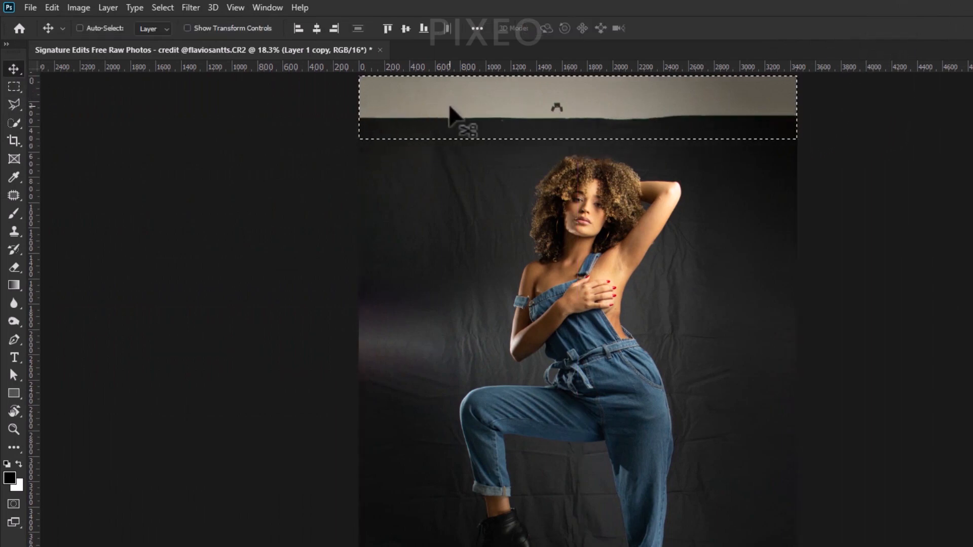
Stretch the selected top strip upward with Free Transform until the dark backdrop covers the wall.
key("ctrl+t")
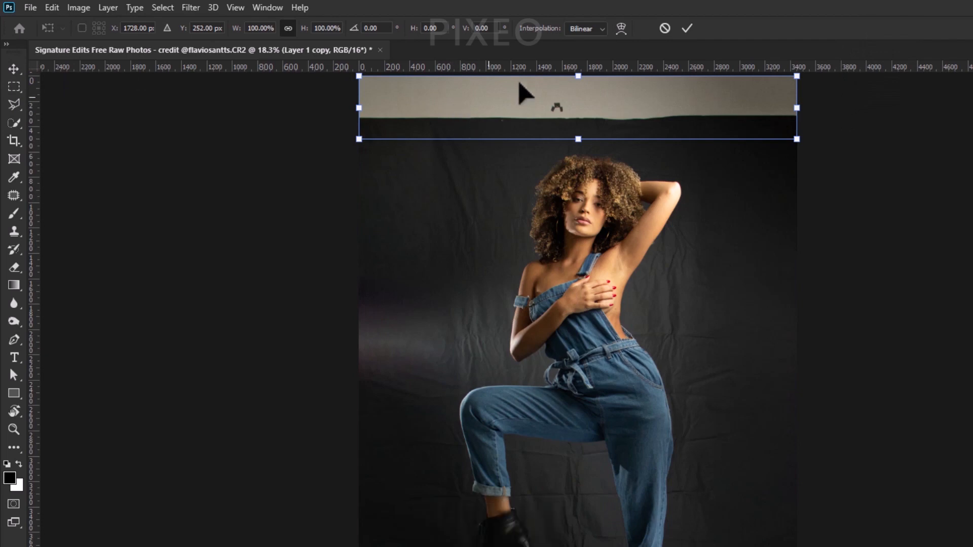
right_click(559, 96)
left_click(658, 157)
left_click_drag(581, 77, 570, 10)
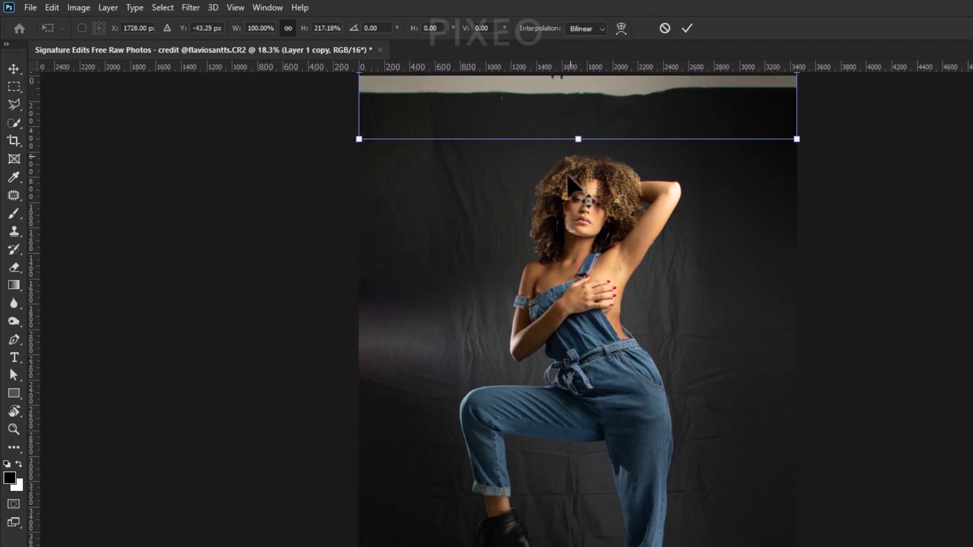
scroll(568, 179, "down", 2)
scroll(574, 174, "down", 2)
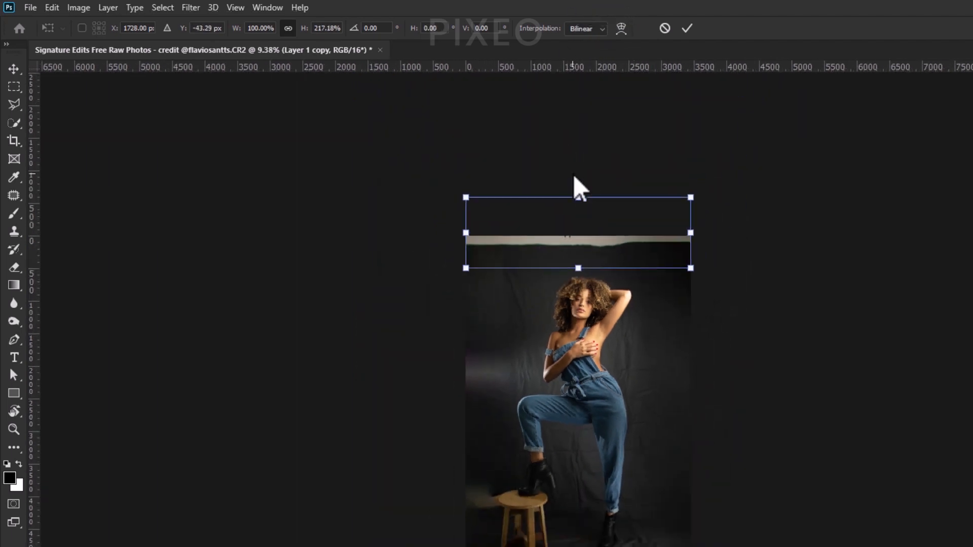
left_click_drag(578, 197, 578, 148)
key("Return")
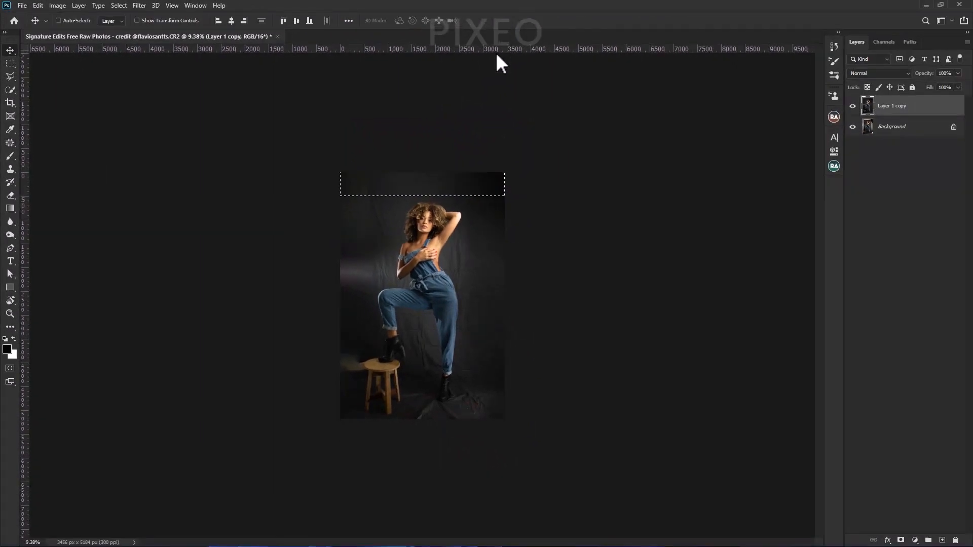
Clear the selection, fit the image to the window and compare the extended backdrop with the original Background layer.
key("ctrl")
key("ctrl+0")
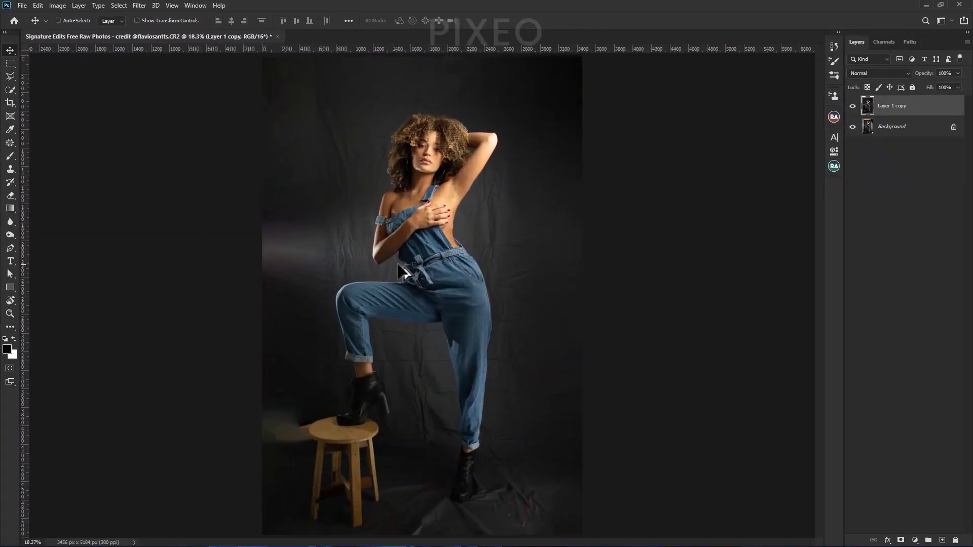
left_click(854, 128, "alt")
left_click(854, 127, "alt")
Select the woman with the Quick Selection tool.
left_click(10, 89)
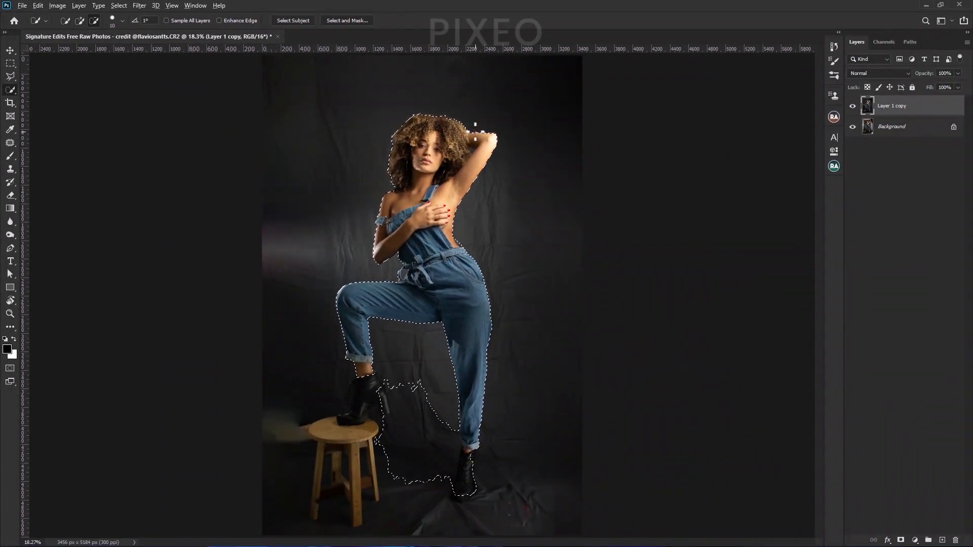
scroll(683, 197, "up", 6)
Subtract the backdrop gaps around and inside the belt bow's loop from the selection with the Polygonal Lasso.
scroll(474, 136, "up", 15)
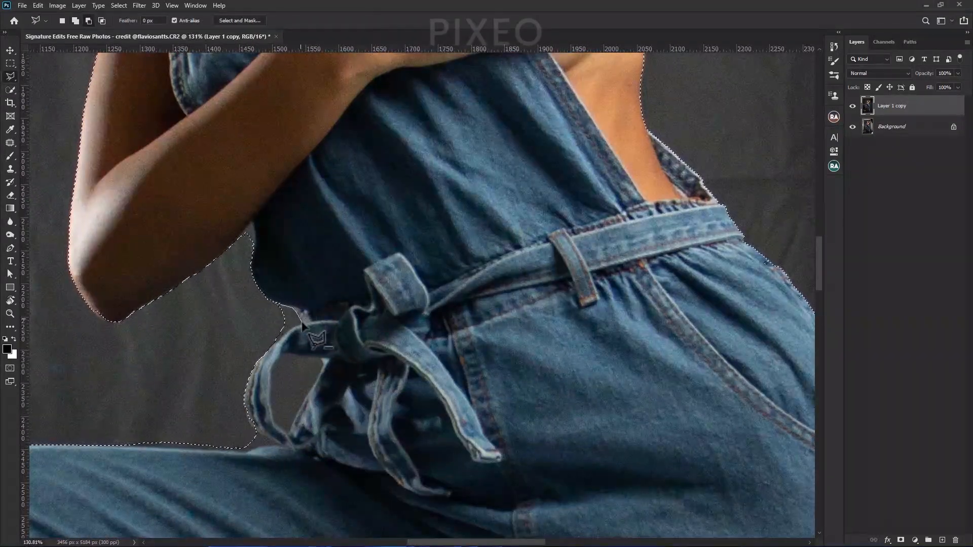
left_click(304, 321)
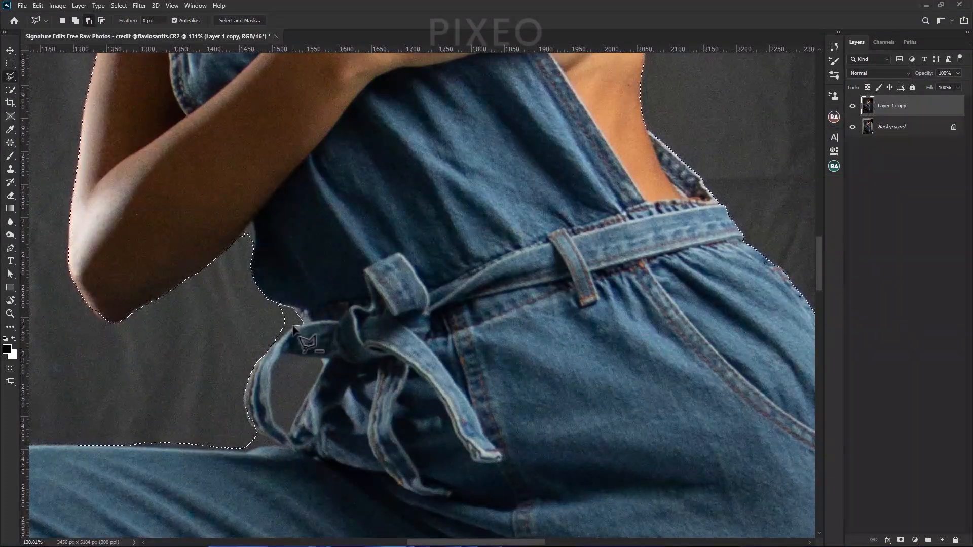
left_click(323, 359)
left_click(288, 433)
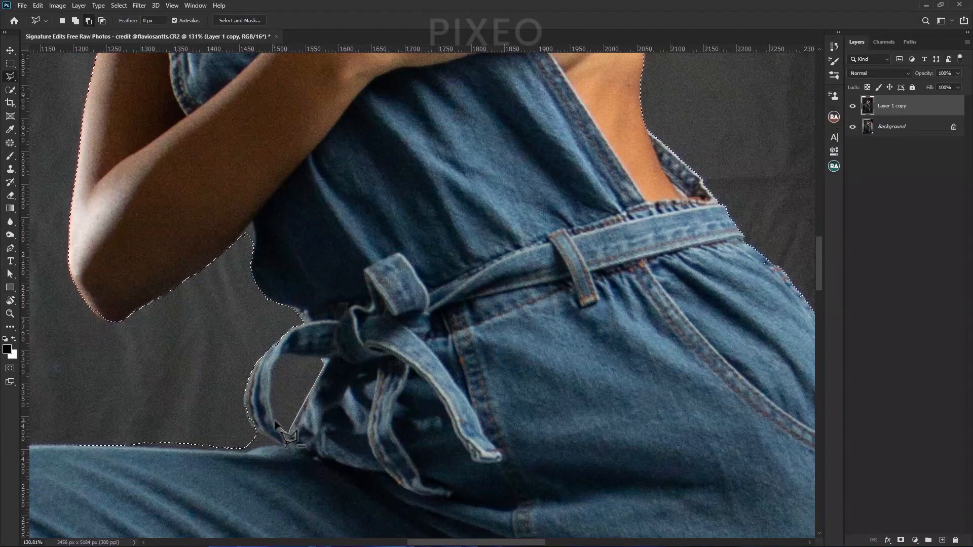
left_click(274, 421)
left_click(271, 385)
left_click(281, 353)
left_click(322, 359)
left_click(257, 433)
left_click(247, 448)
left_click(178, 445)
scroll(462, 174, "up", 5)
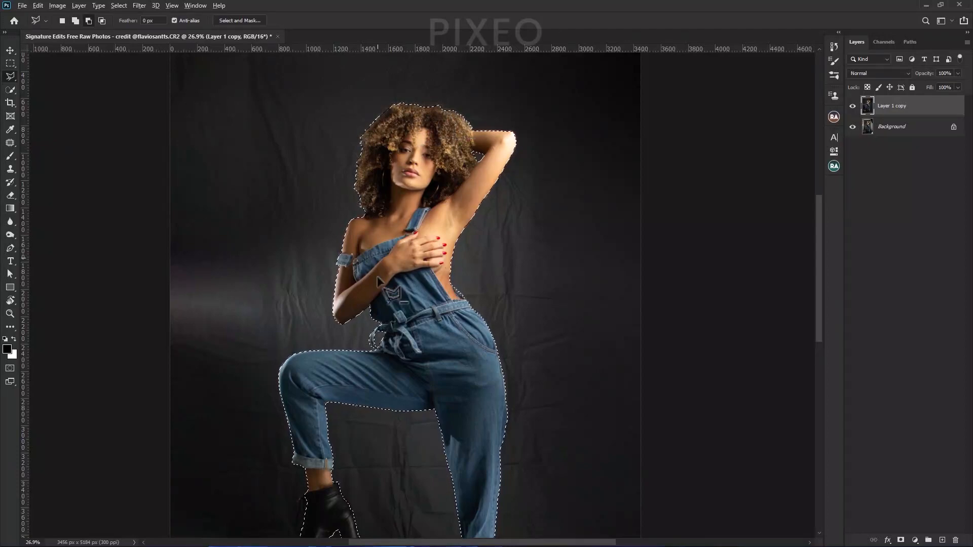
Refine the selection of the woman and stool in Select and Mask with Radius 2 px, Feather 4.5 px and Contrast 17%.
scroll(382, 360, "down", 1)
scroll(383, 360, "down", 3)
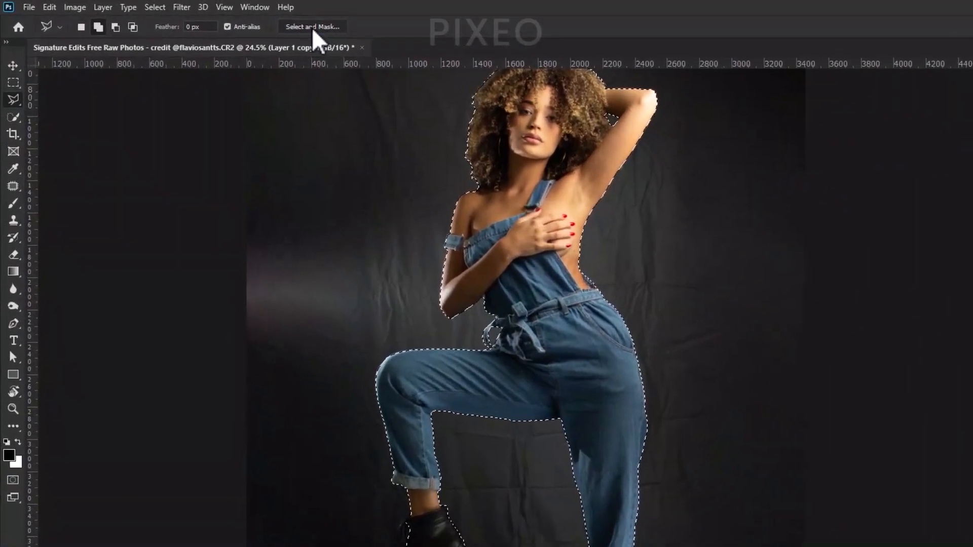
left_click(249, 21)
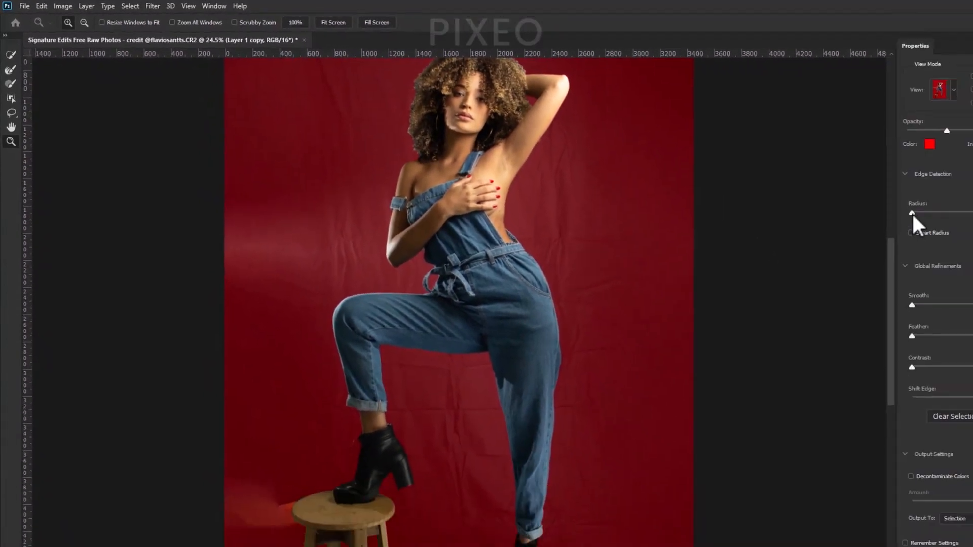
left_click_drag(833, 195, 843, 195)
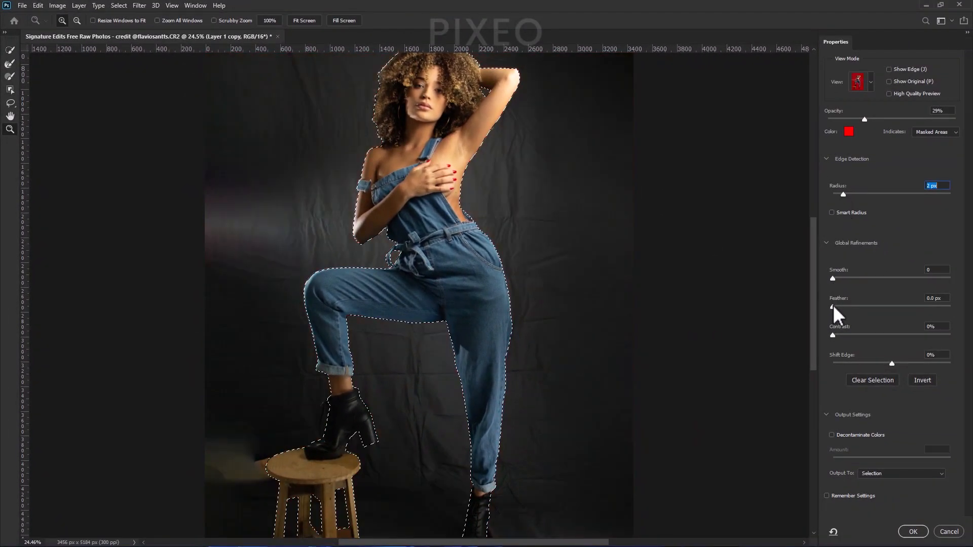
left_click_drag(833, 305, 842, 305)
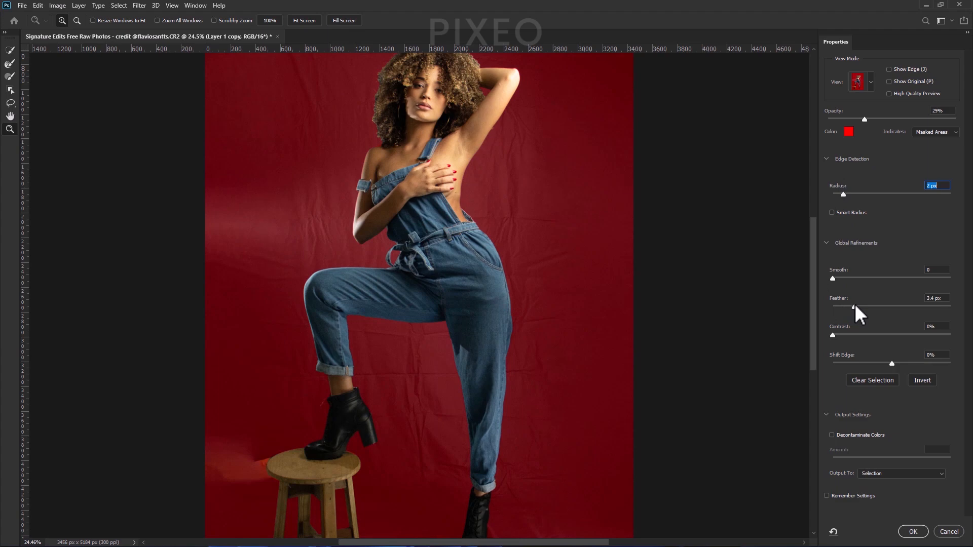
left_click(862, 304)
left_click_drag(834, 335, 850, 336)
left_click(852, 336)
Decontaminate colors by 28% and output the refined selection to a new layer with layer mask.
left_click(836, 433)
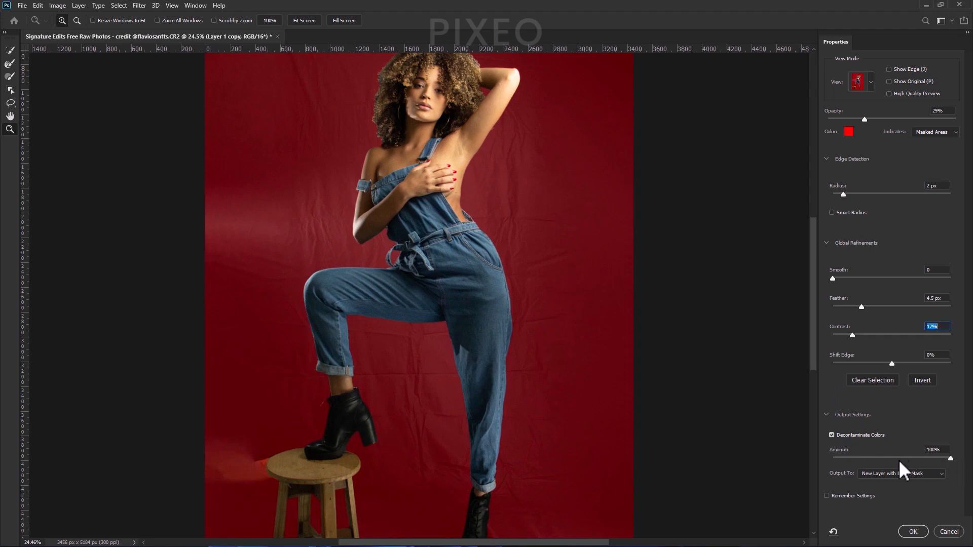
left_click(865, 459)
left_click(932, 474)
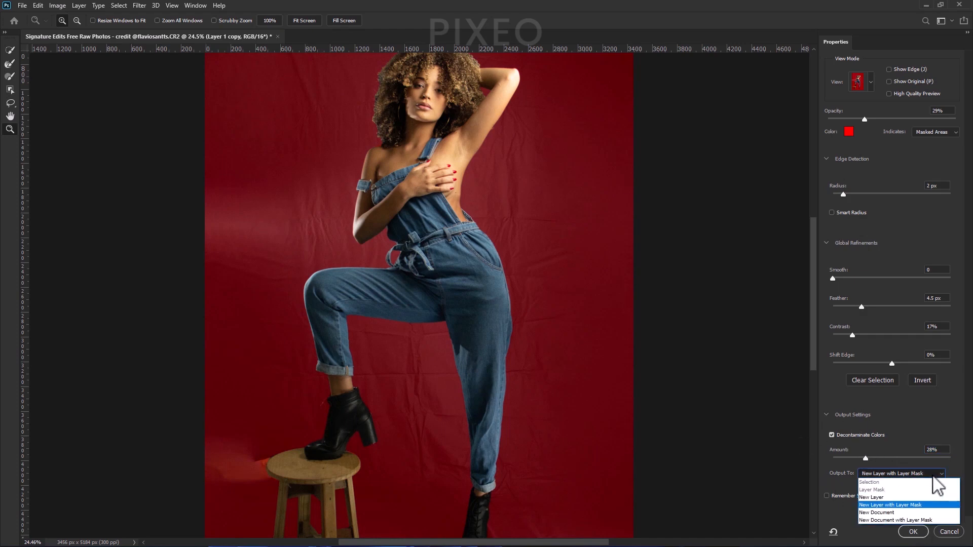
left_click(941, 505)
left_click(915, 534)
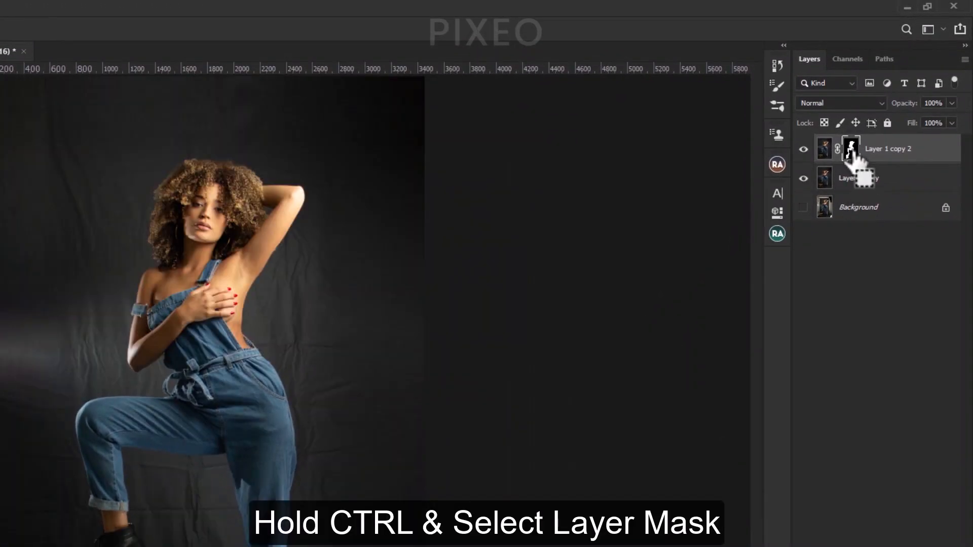
Load the cutout layer's mask as a selection, make Layer 1 copy active and hide the cutout layer.
left_click(852, 152, "ctrl")
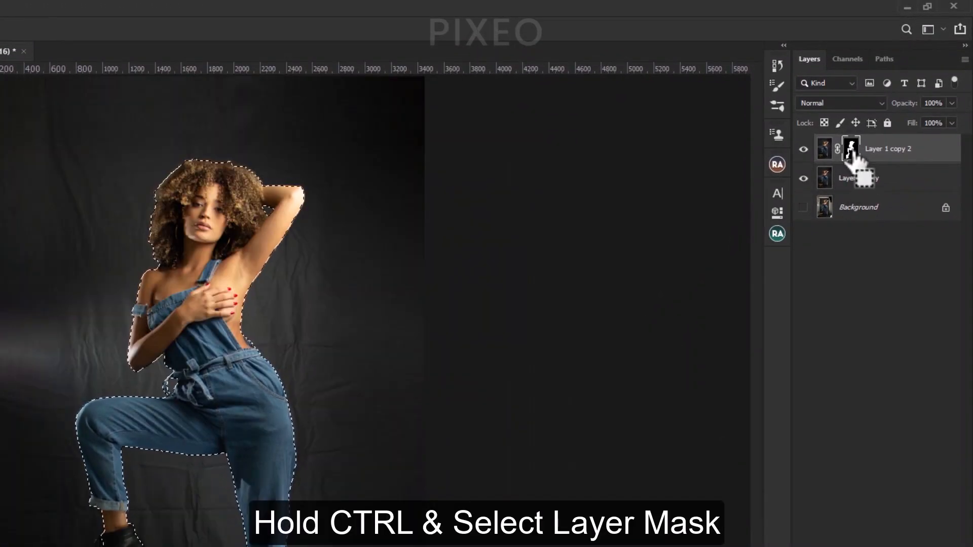
left_click(859, 185)
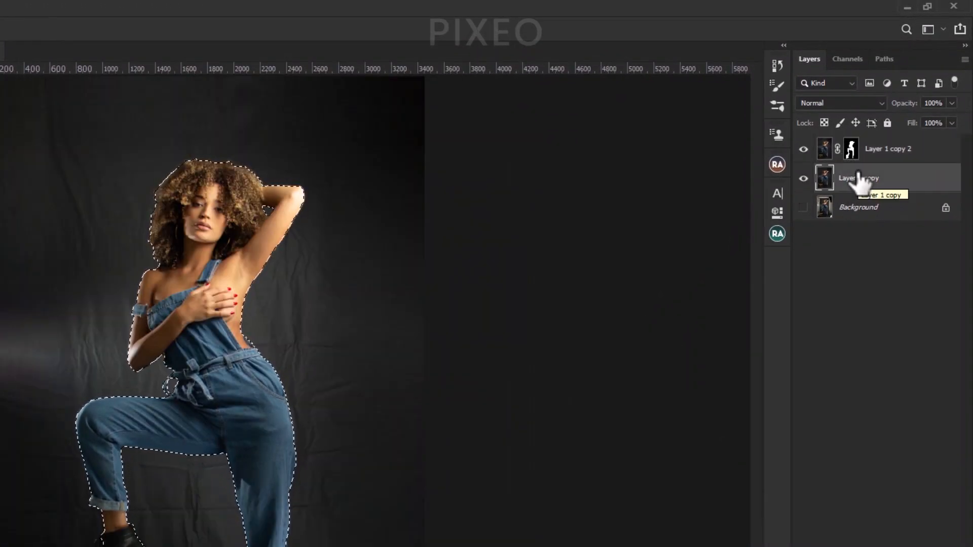
left_click(805, 150)
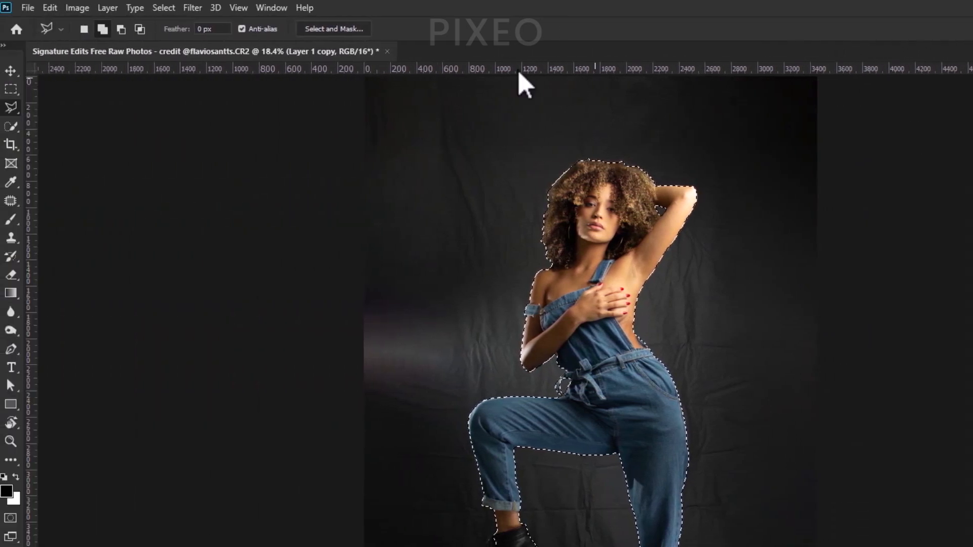
Expand the selection by 28 pixels.
left_click(167, 8)
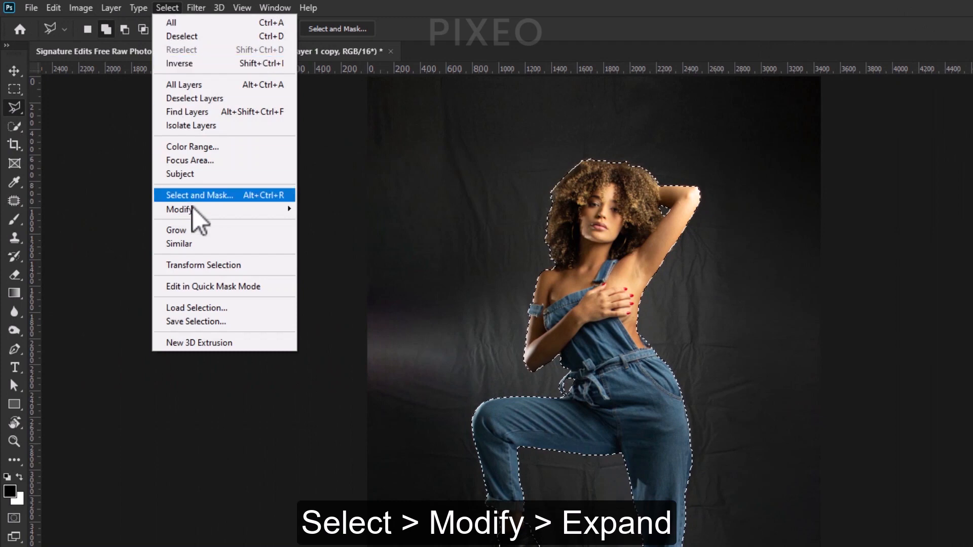
mouse_move(248, 211)
left_click(325, 237)
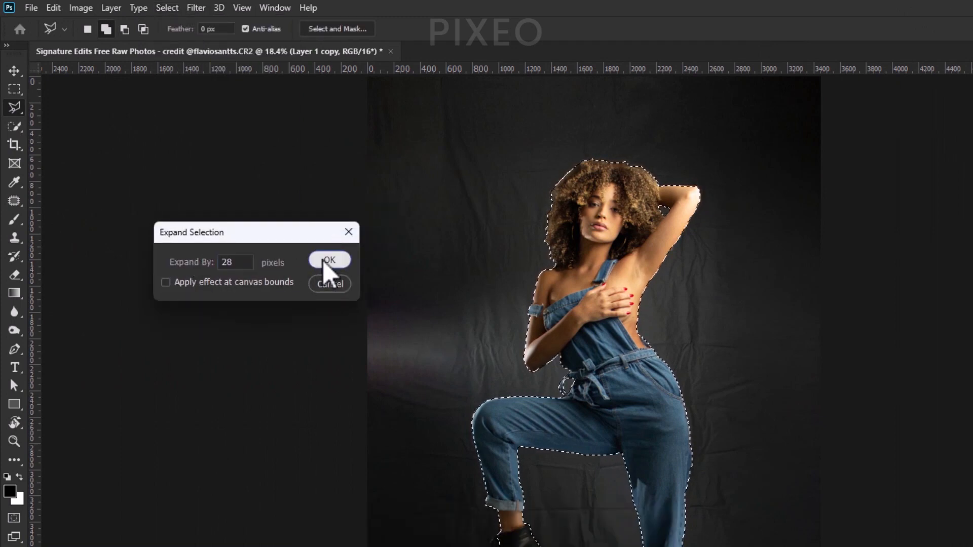
left_click(327, 261)
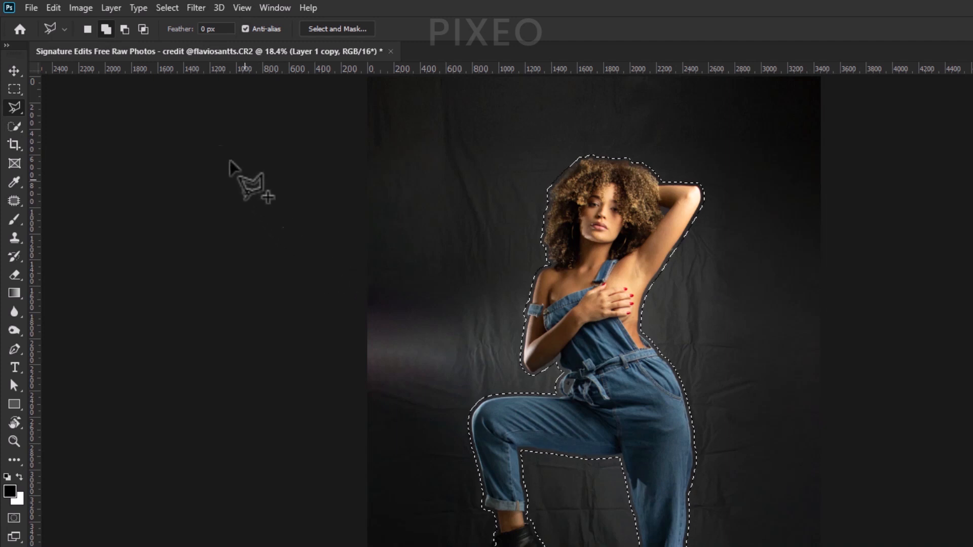
Fill the selected woman and stool area with Content-Aware at 100% opacity, then deselect.
left_click(54, 9)
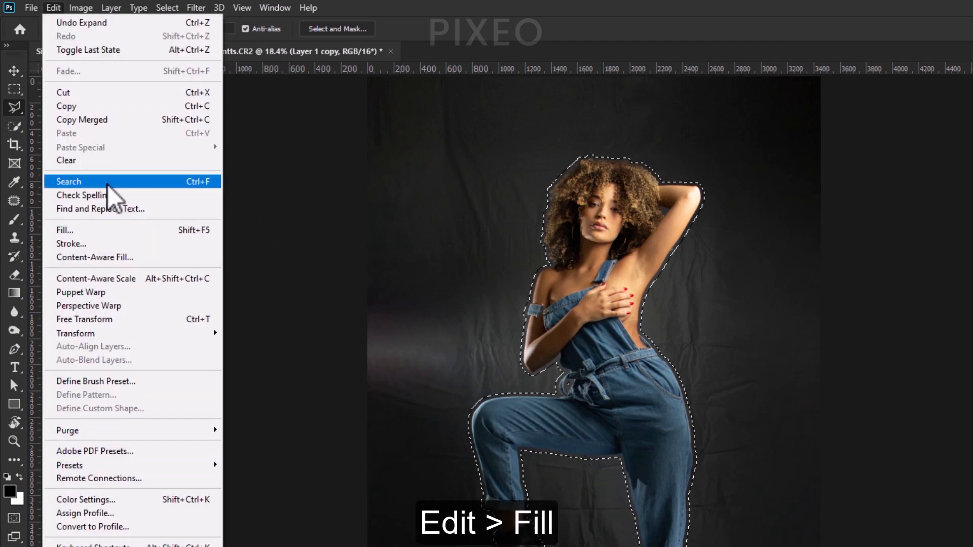
left_click(154, 229)
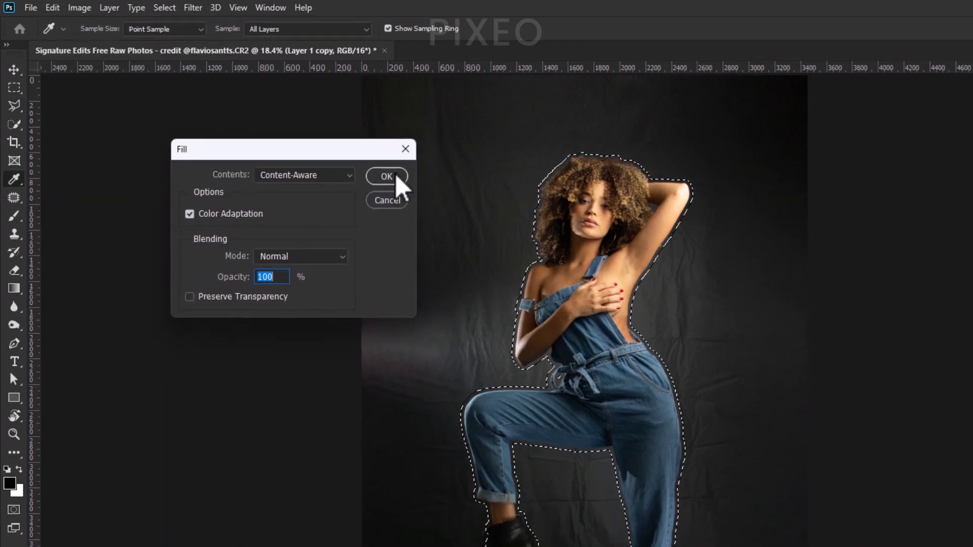
left_click(393, 179)
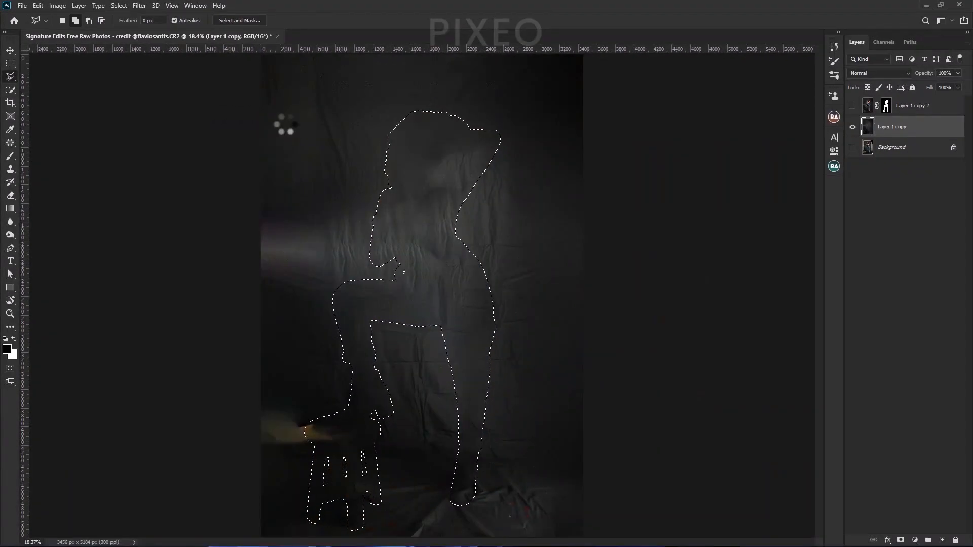
key("ctrl+d")
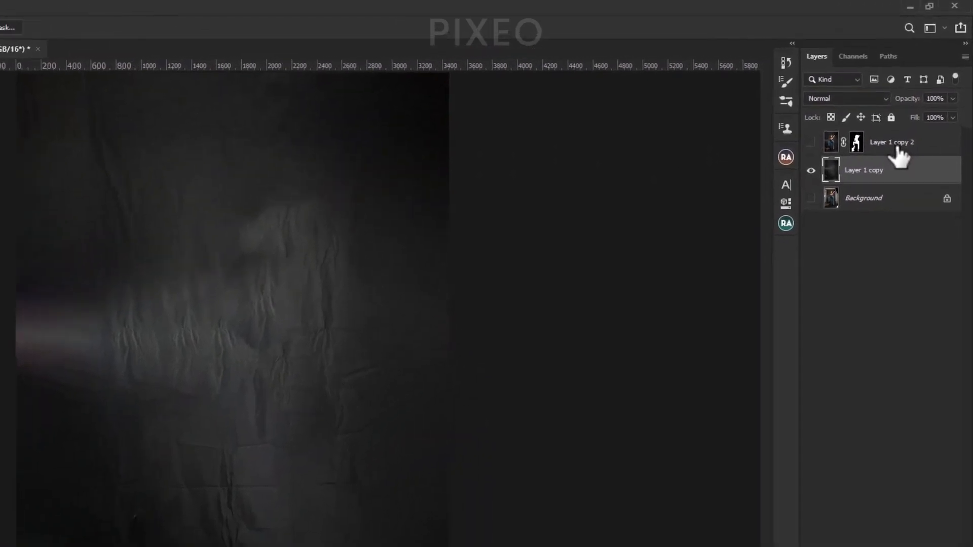
Show the masked cutout layer Layer 1 copy 2 and convert it to a Smart Object.
left_click(911, 106)
left_click(852, 106)
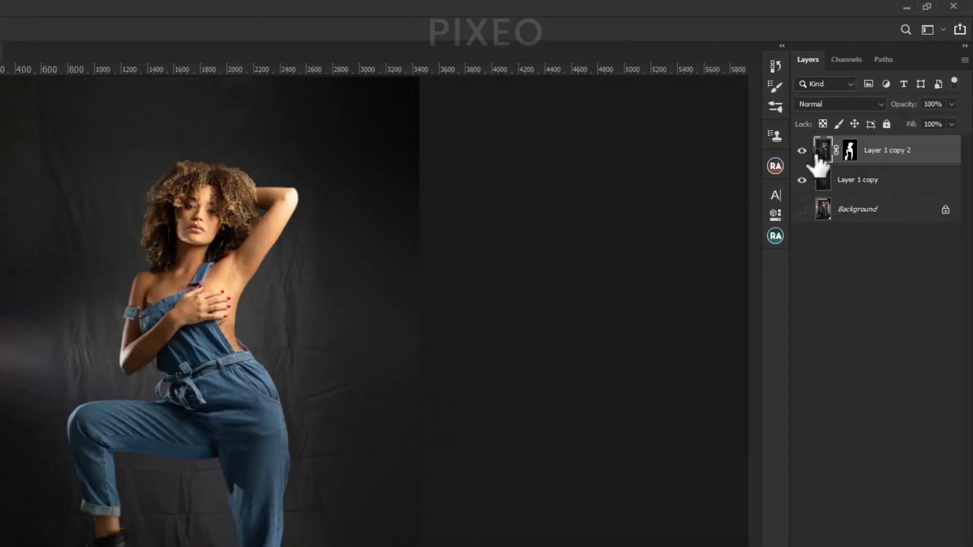
right_click(920, 152)
left_click(904, 335)
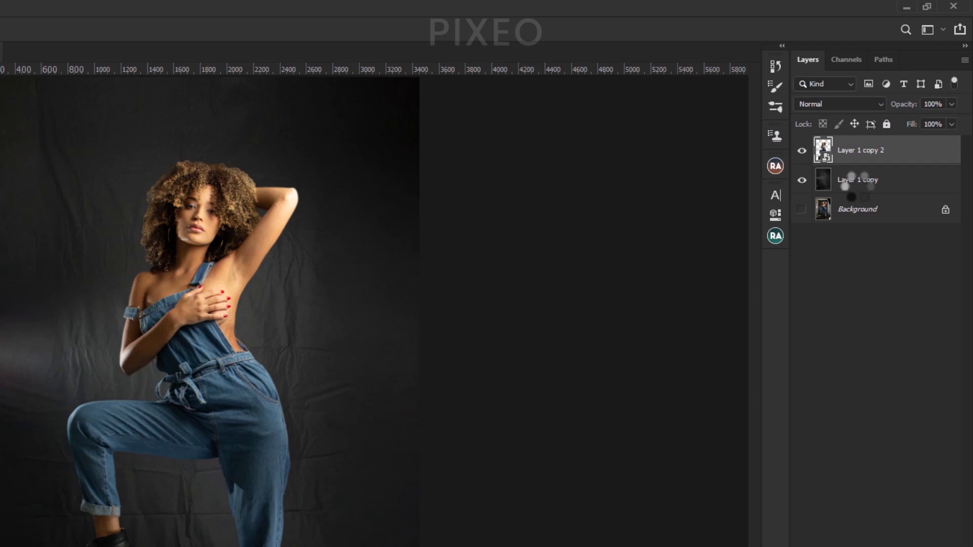
Hide the cutout Smart Object and rename Layer 1 copy as bg.
left_click(805, 153)
left_click(857, 186)
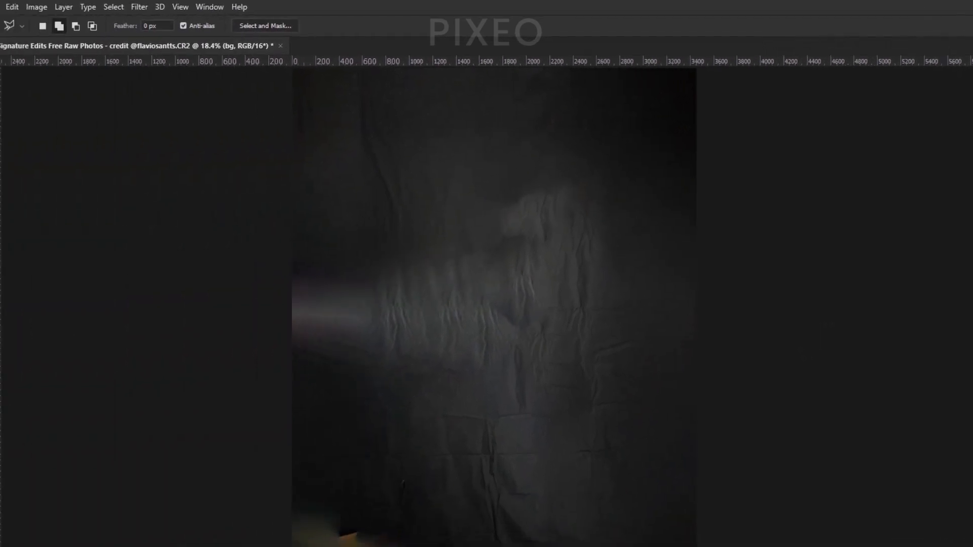
Replace the yellowish smear at the backdrop's lower left edge with nearby dark fabric using the Patch tool.
left_click(11, 177)
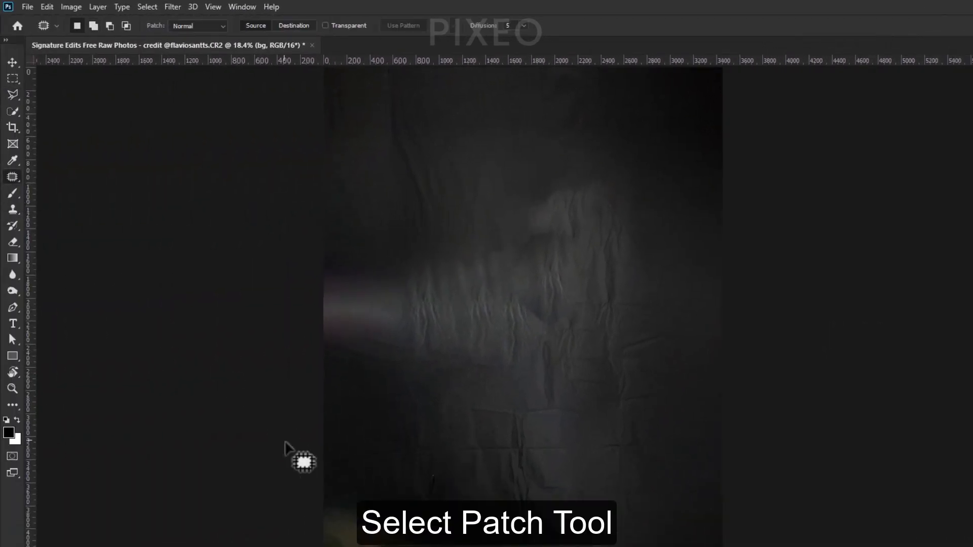
scroll(286, 446, "up", 3)
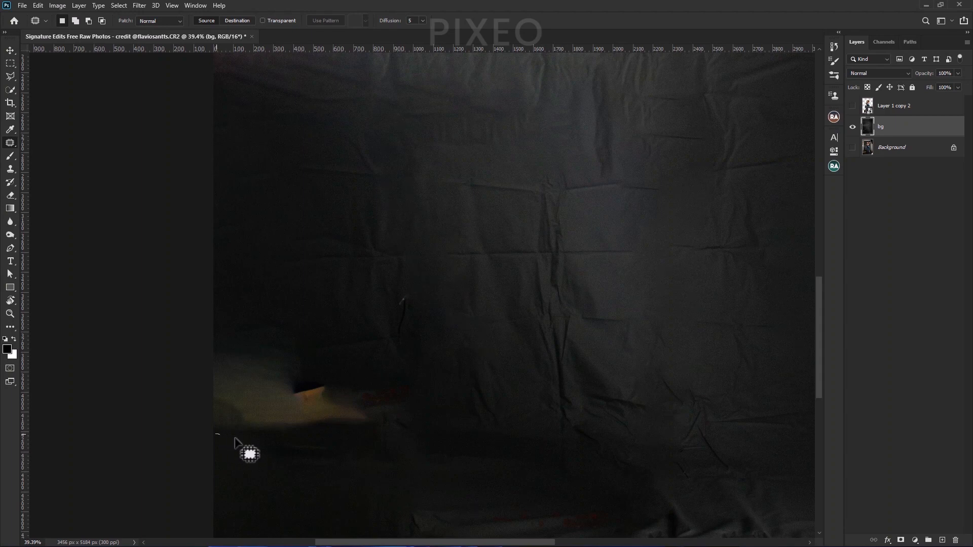
left_click_drag(234, 438, 331, 434)
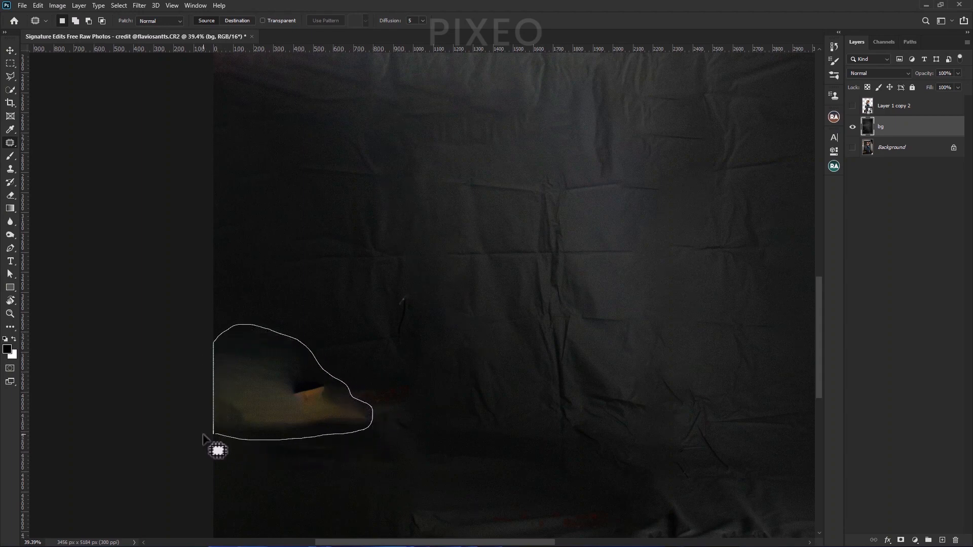
left_click_drag(214, 433, 217, 436)
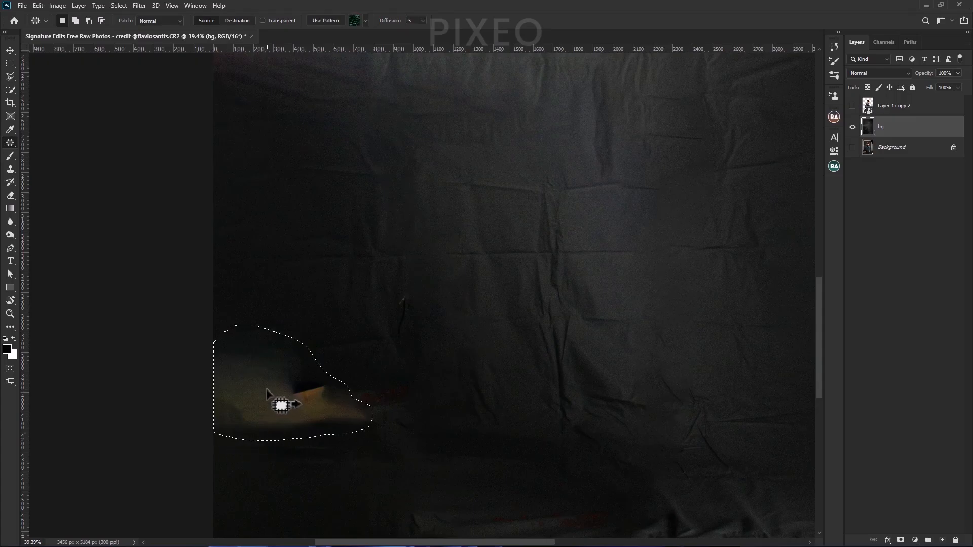
left_click_drag(261, 397, 272, 450)
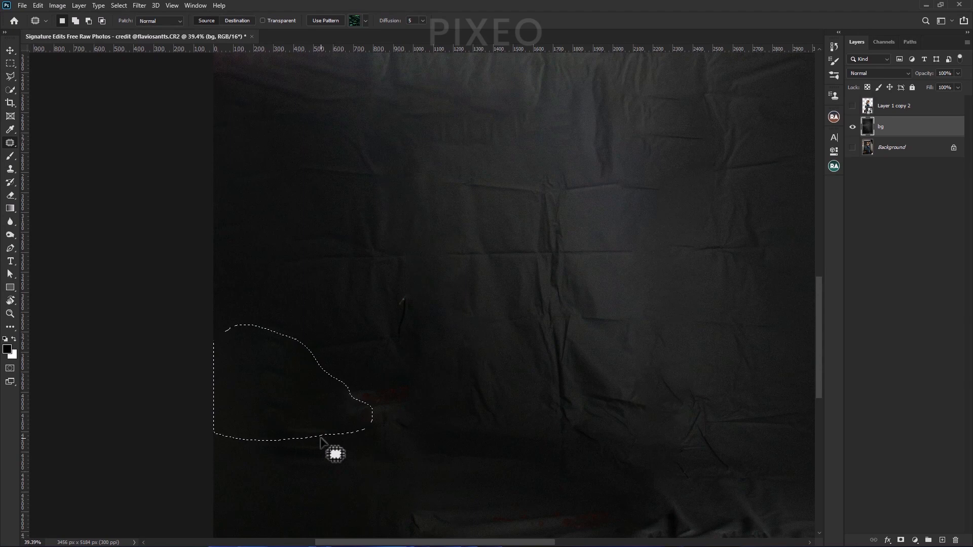
Patch the red specks along the backdrop's bottom edge and on the light floor fold with clean fabric.
scroll(456, 461, "down", 5)
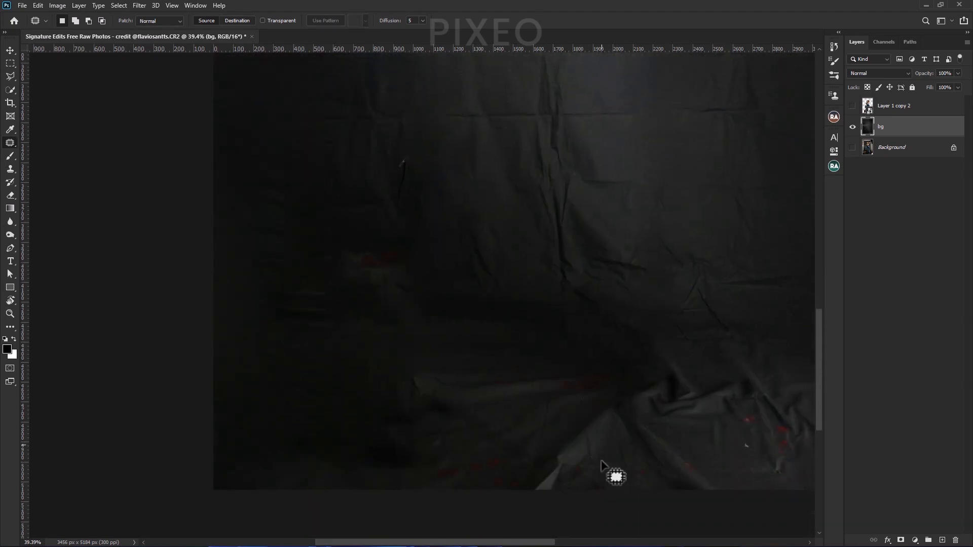
scroll(669, 426, "up", 3)
scroll(453, 451, "down", 2)
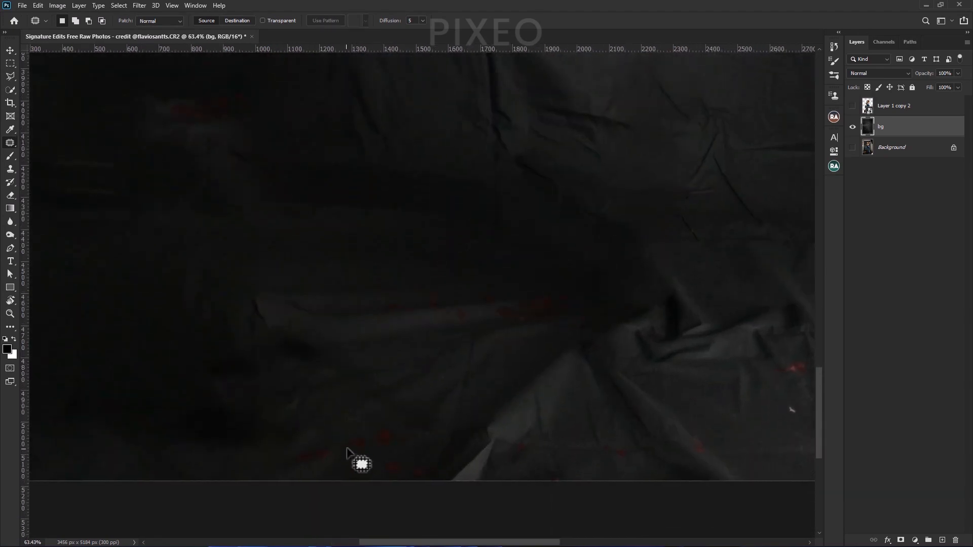
left_click_drag(347, 447, 350, 451)
mouse_move(291, 459)
left_mouse_down()
mouse_move(326, 470)
mouse_move(330, 450)
mouse_move(292, 456)
left_mouse_up()
left_click_drag(390, 477, 388, 450)
left_click_drag(600, 449, 600, 450)
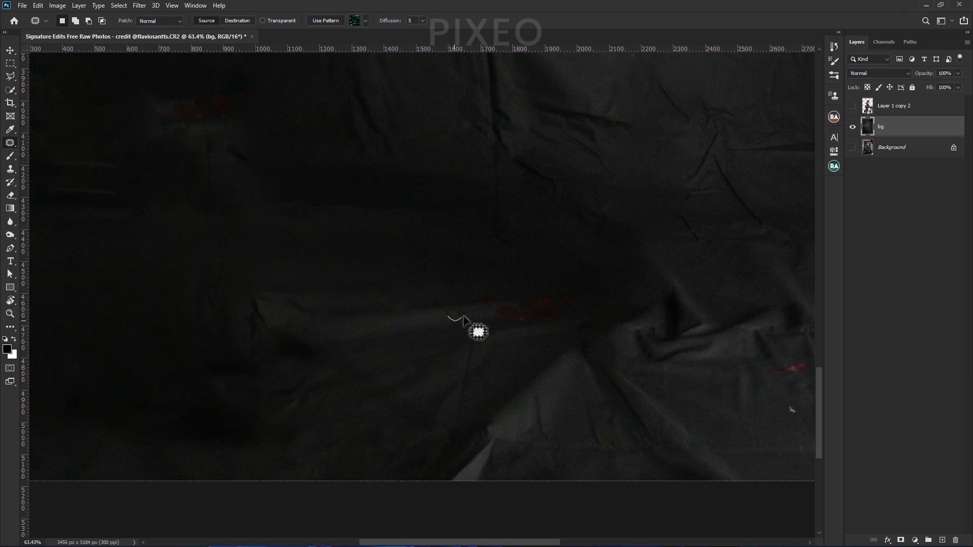
mouse_move(483, 304)
left_mouse_down()
mouse_move(526, 337)
mouse_move(485, 324)
mouse_move(513, 307)
left_mouse_up()
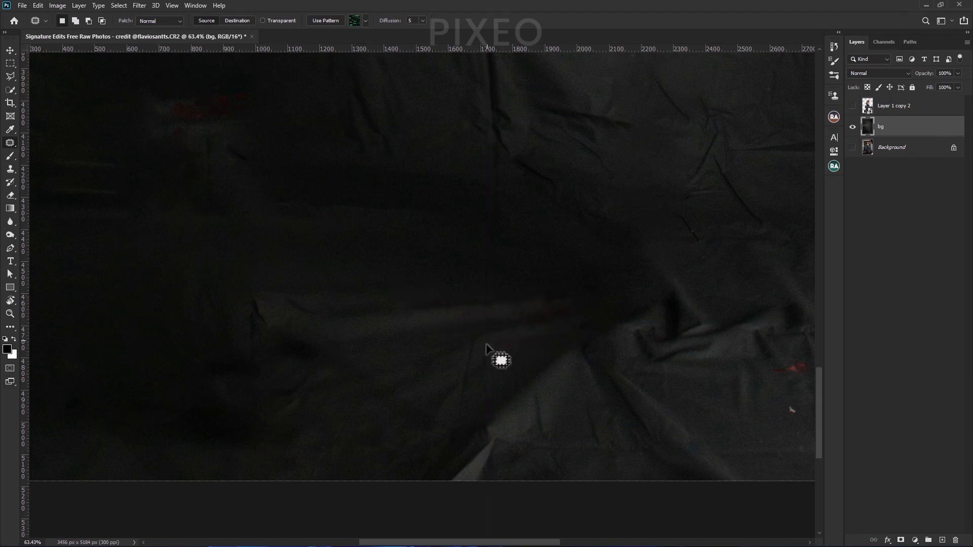
Patch the red specks among the creased folds at the backdrop's lower right.
scroll(498, 349, "right", 5)
left_click_drag(520, 358, 499, 362)
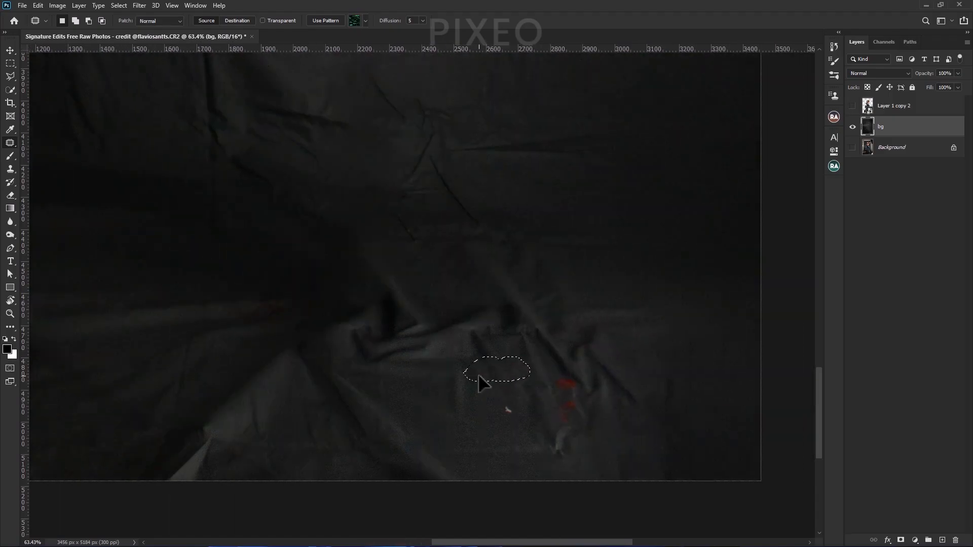
left_click_drag(549, 392, 524, 377)
Patch the reddish smear on the backdrop's lower left with clean dark fabric and clear the selection.
scroll(424, 388, "left", 5)
scroll(423, 389, "up", 2)
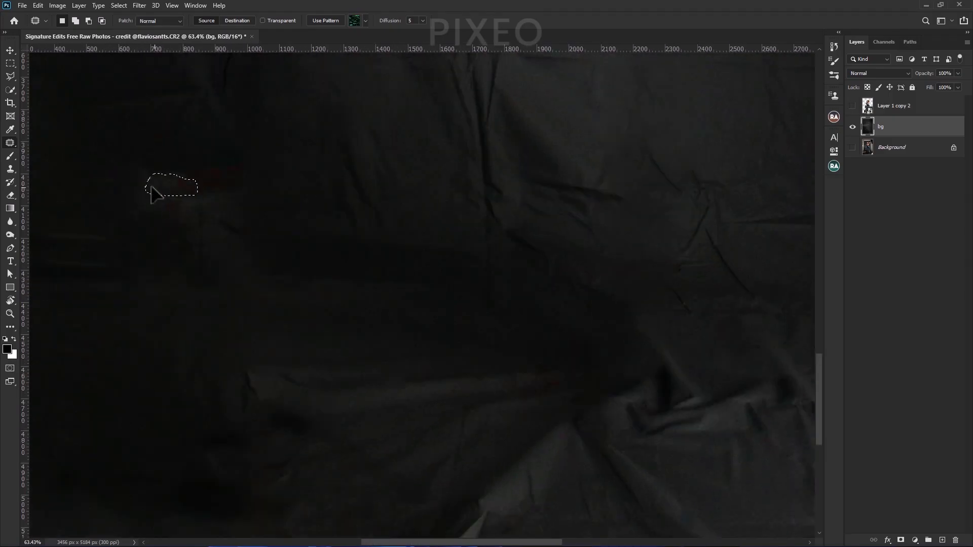
mouse_move(193, 192)
left_mouse_down()
mouse_move(238, 157)
mouse_move(204, 184)
left_mouse_up()
scroll(425, 213, "down", 5)
key("ctrl+d")
scroll(430, 223, "up", 3)
scroll(362, 264, "up", 4)
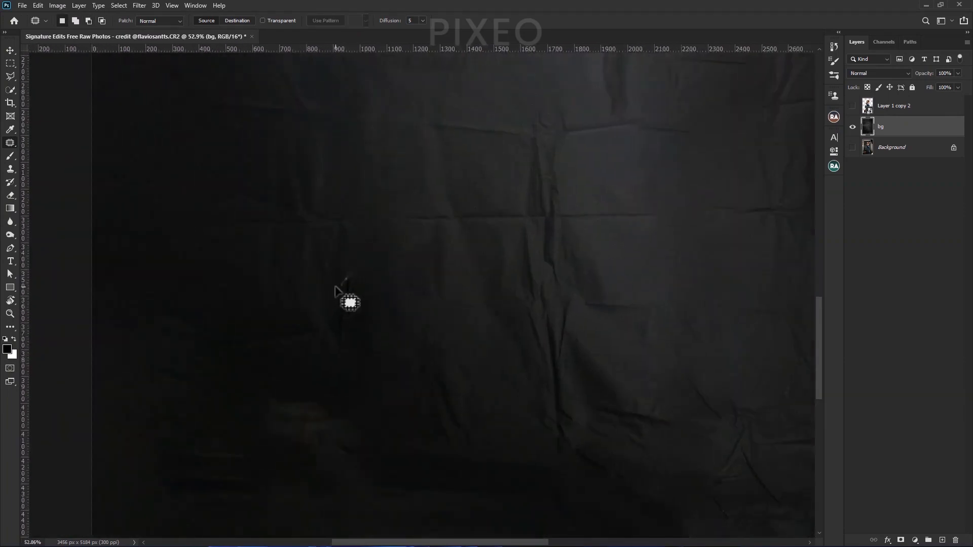
scroll(332, 289, "down", 4)
key("ctrl+d")
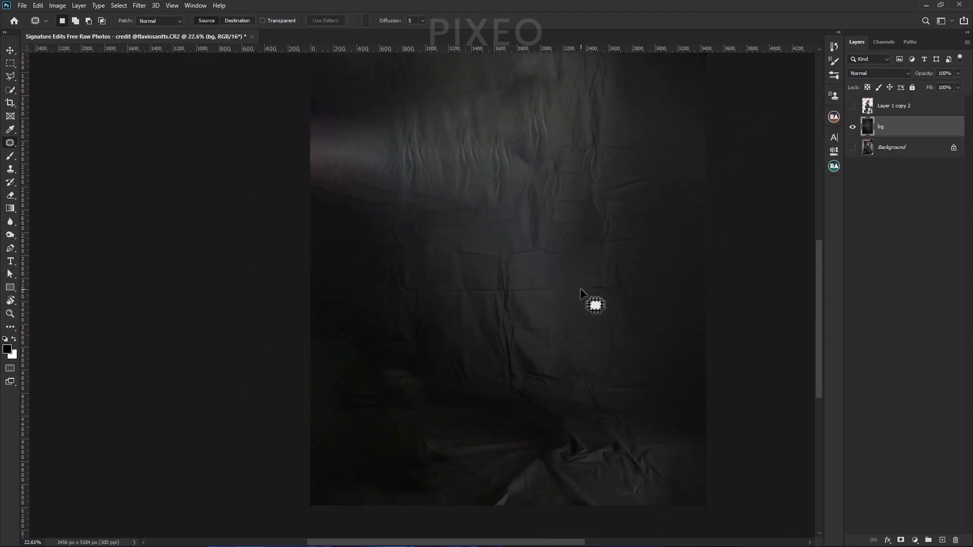
Convert the bg layer to a Smart Object and duplicate it, keeping the original bg layer active.
scroll(593, 304, "up", 5)
scroll(583, 445, "down", 6)
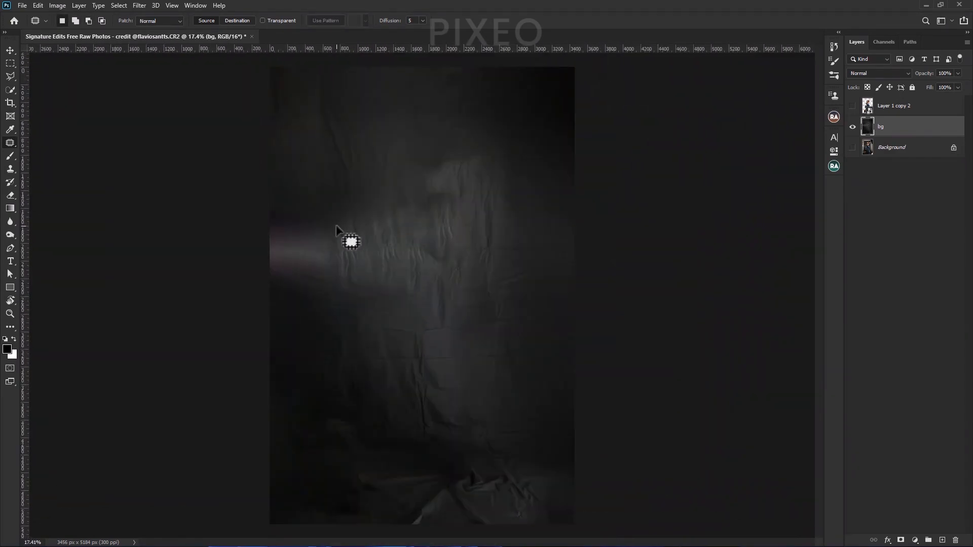
right_click(925, 127)
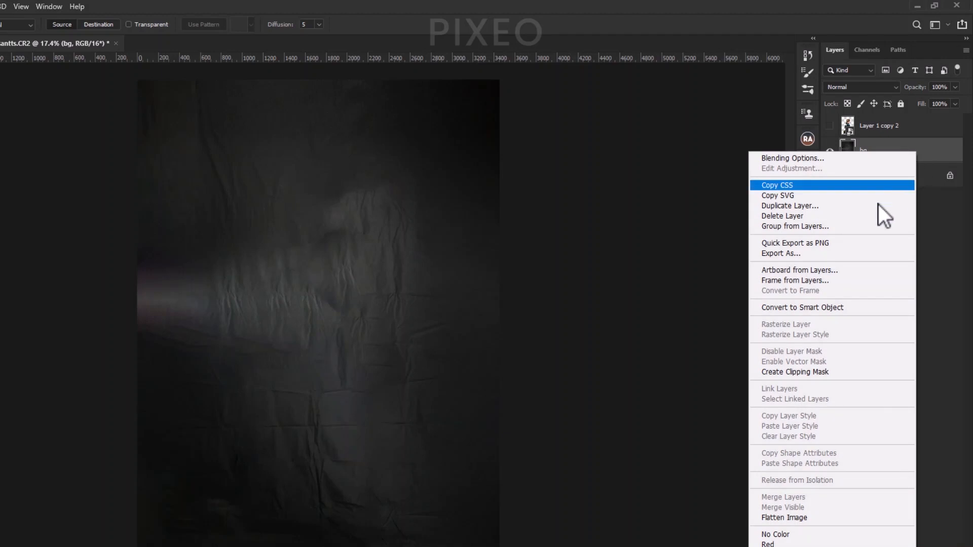
left_click(858, 307)
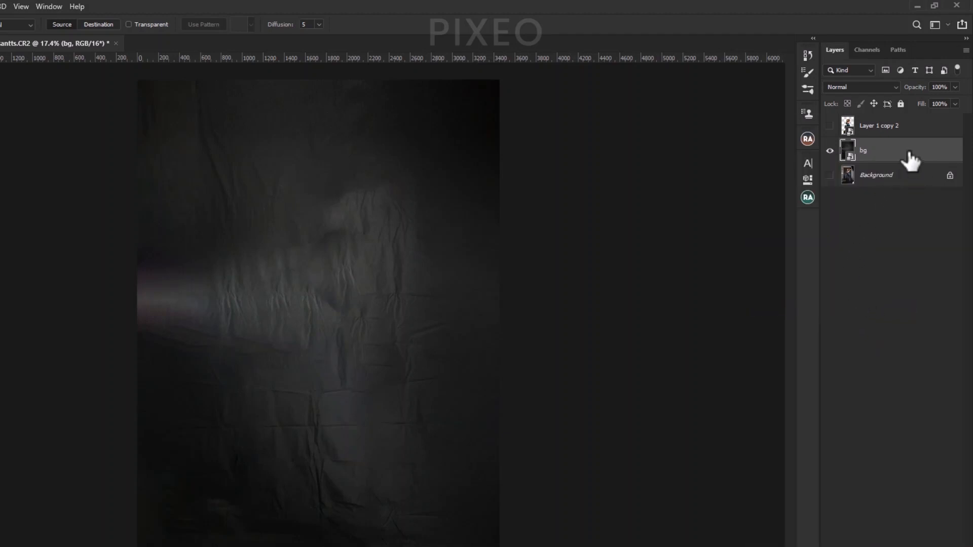
key("ctrl+j")
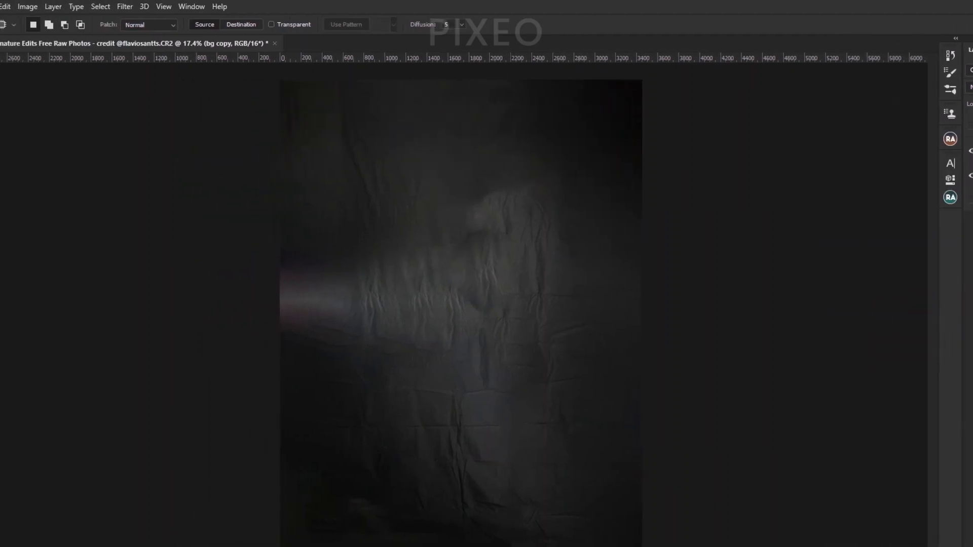
key("ctrl+z")
Make a full-width rectangular selection of the backdrop wall above the floor and check it against the woman's cutout layer.
left_click(10, 77)
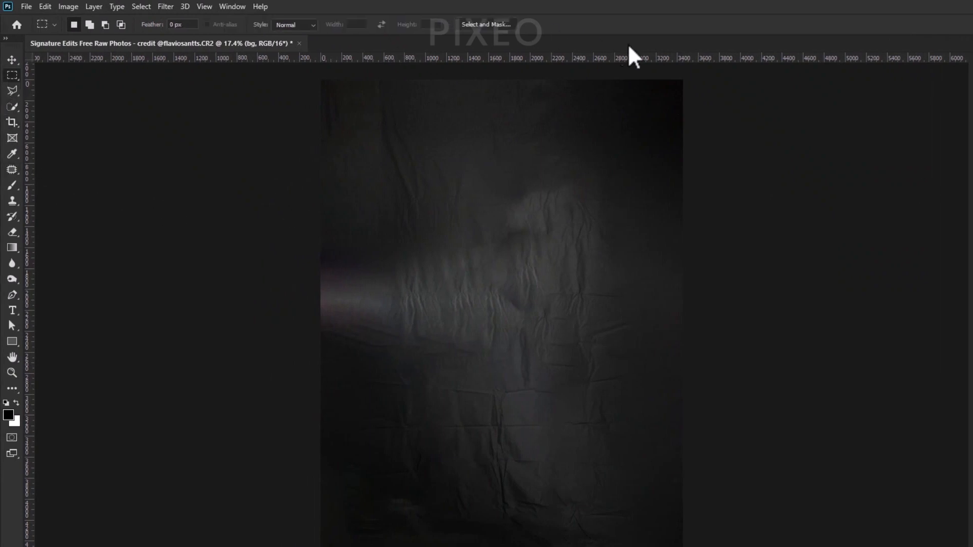
left_click_drag(685, 77, 334, 338)
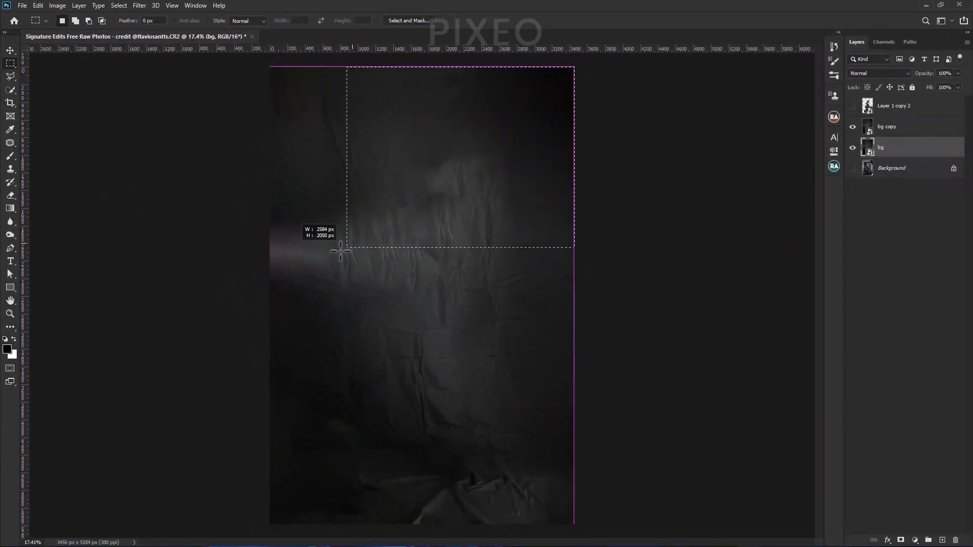
left_click_drag(280, 284, 210, 441)
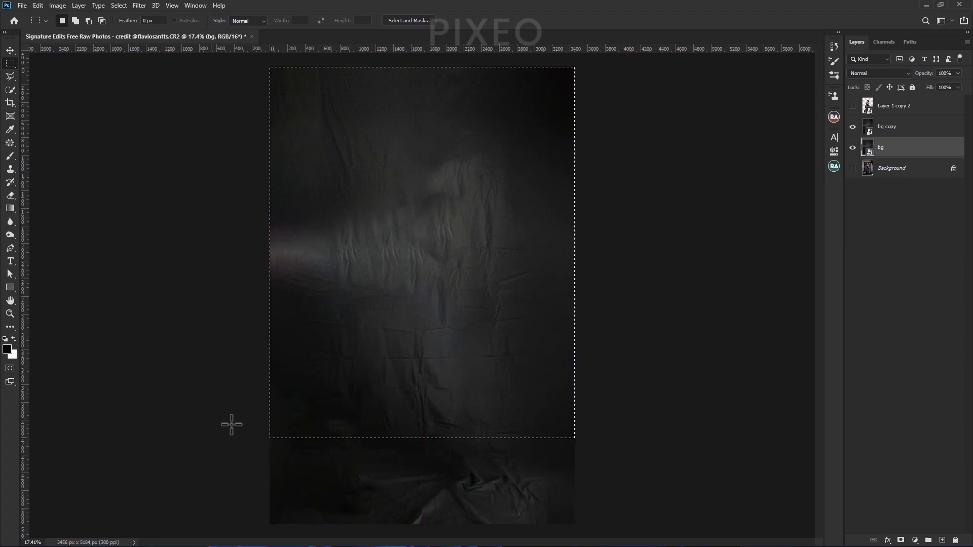
left_click(853, 106)
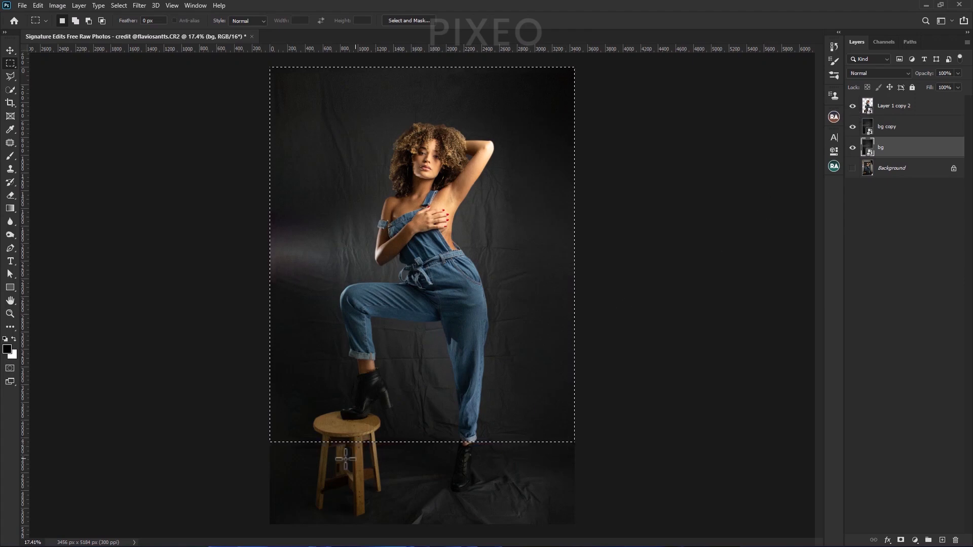
left_click(853, 105)
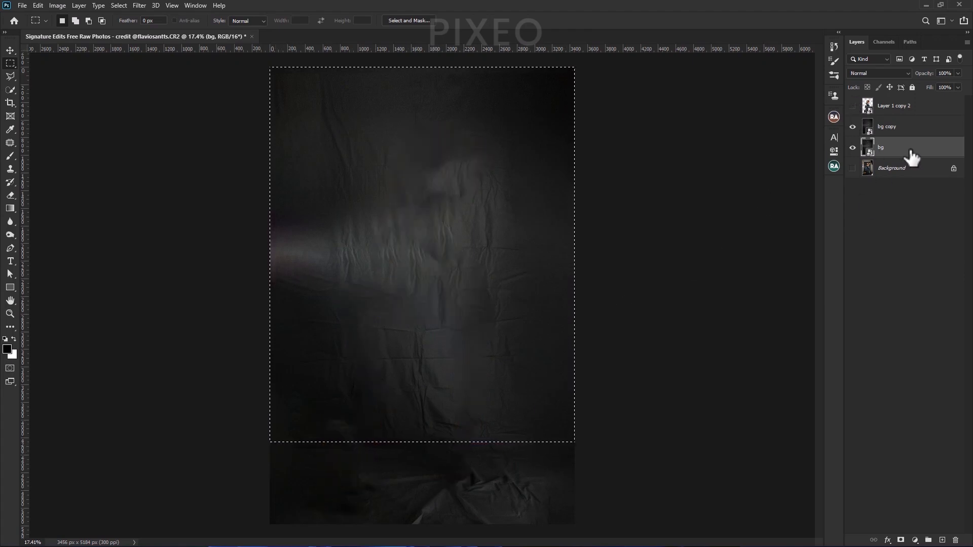
Apply a Gaussian Blur with a 121.5 pixel radius to the selected wall area of bg and hide bg copy.
left_click(144, 5)
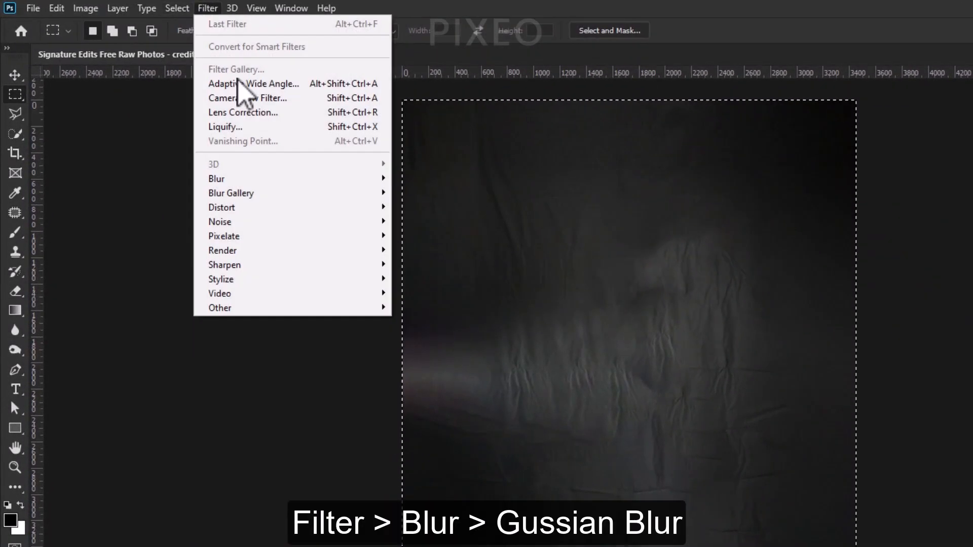
mouse_move(188, 128)
left_click(455, 235)
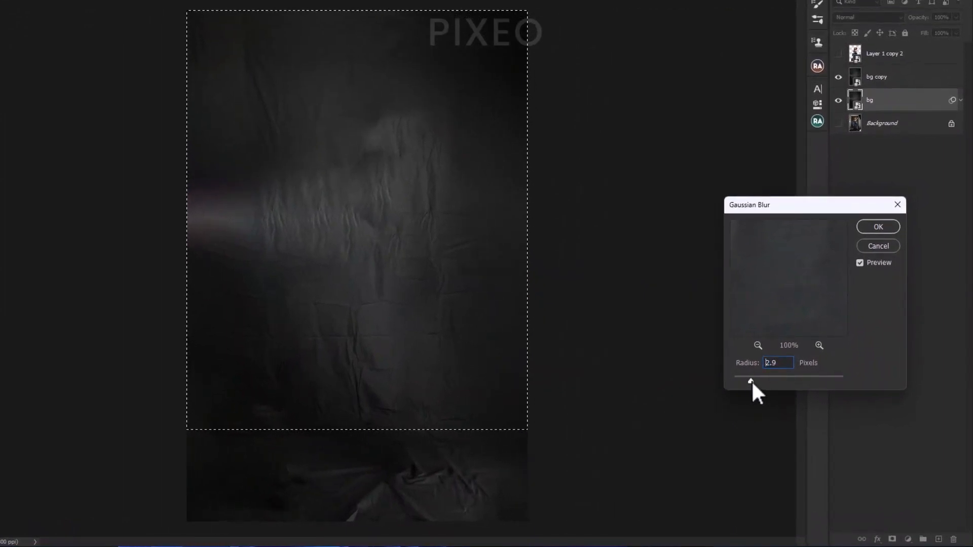
left_click_drag(790, 382, 808, 379)
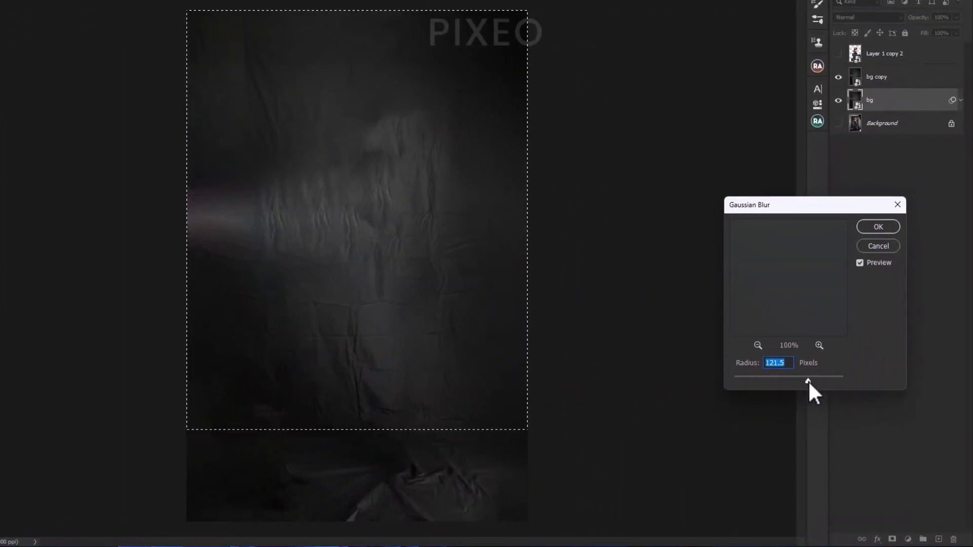
left_click(878, 226)
left_click(838, 77)
Set the radius of the Gaussian Blur smart filter on bg to 104.3 pixels.
double_click(893, 139)
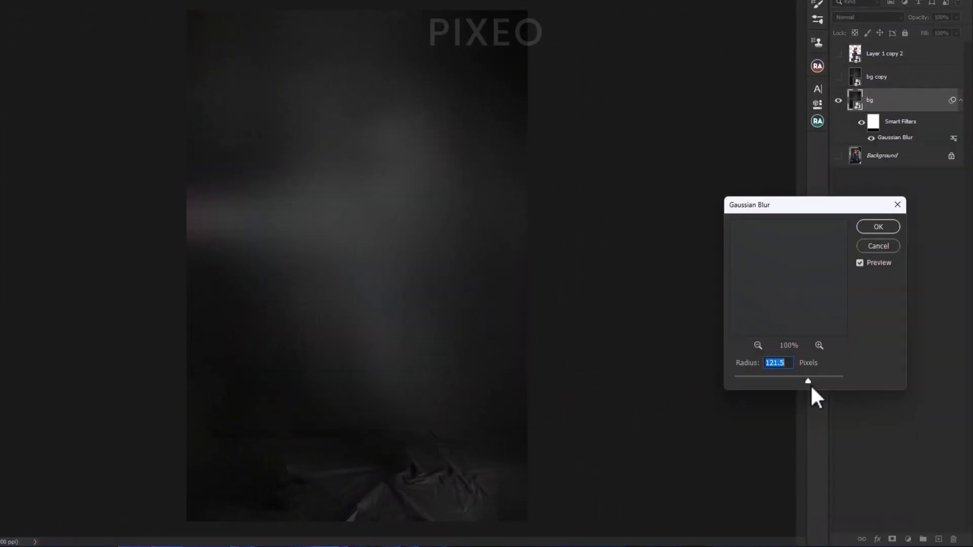
left_click_drag(799, 381, 805, 379)
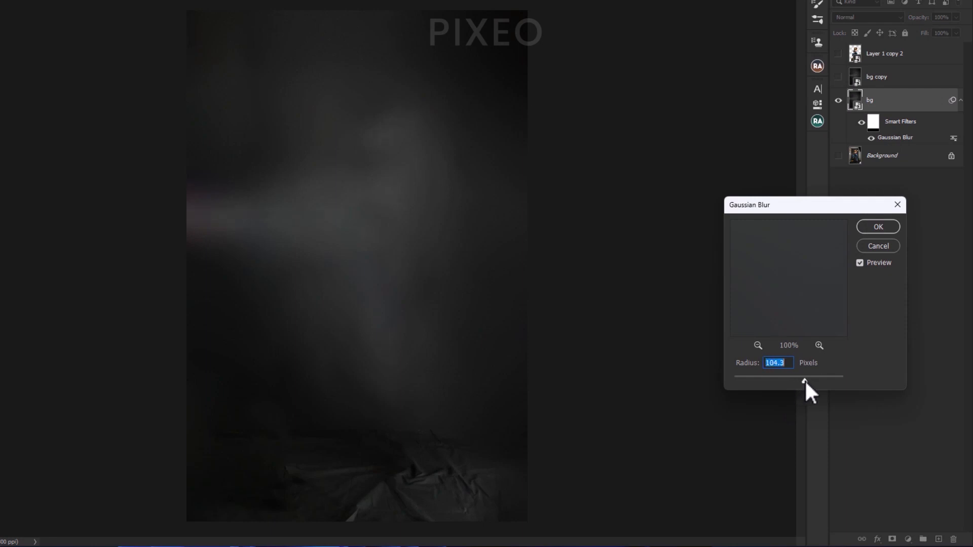
left_click(875, 228)
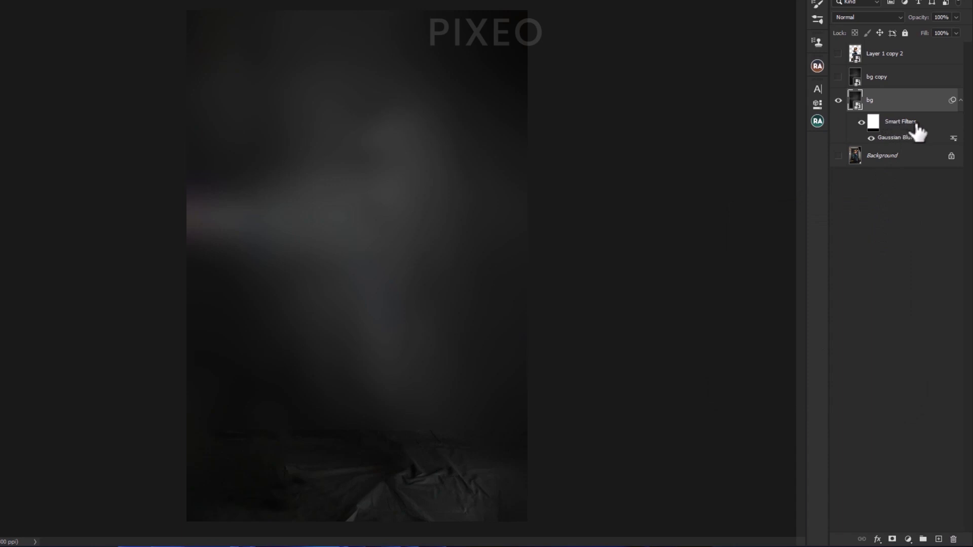
Rasterize the bg layer with its blur and convert it back to a Smart Object.
right_click(889, 101)
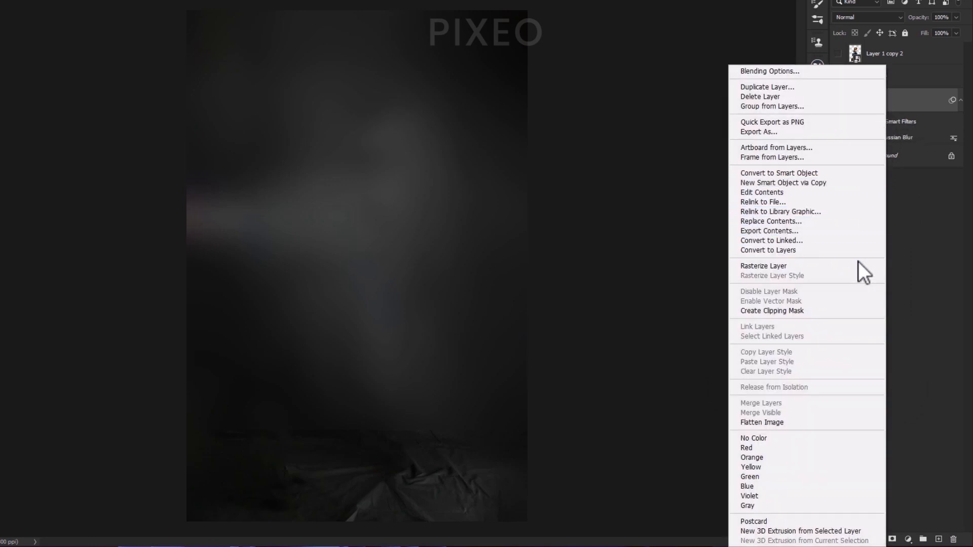
left_click(858, 266)
right_click(912, 102)
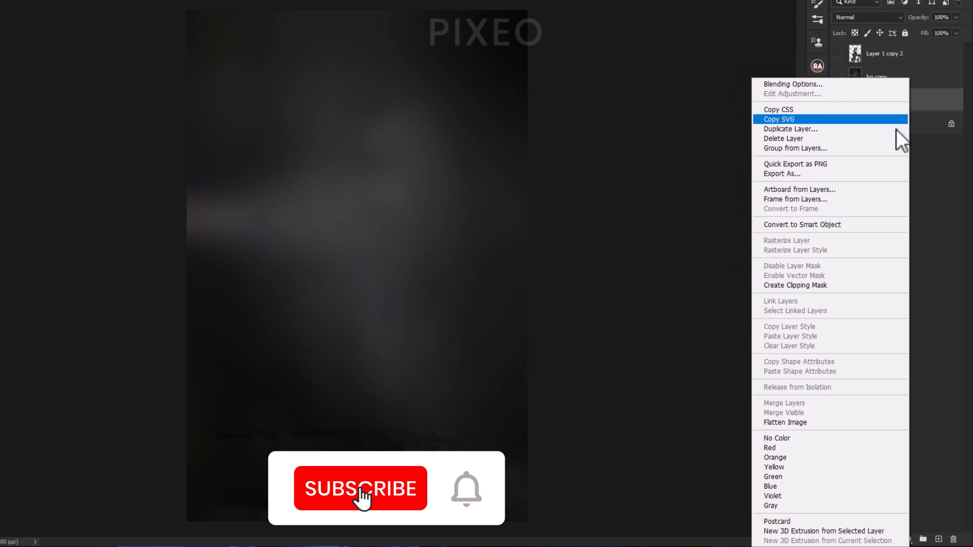
left_click(886, 224)
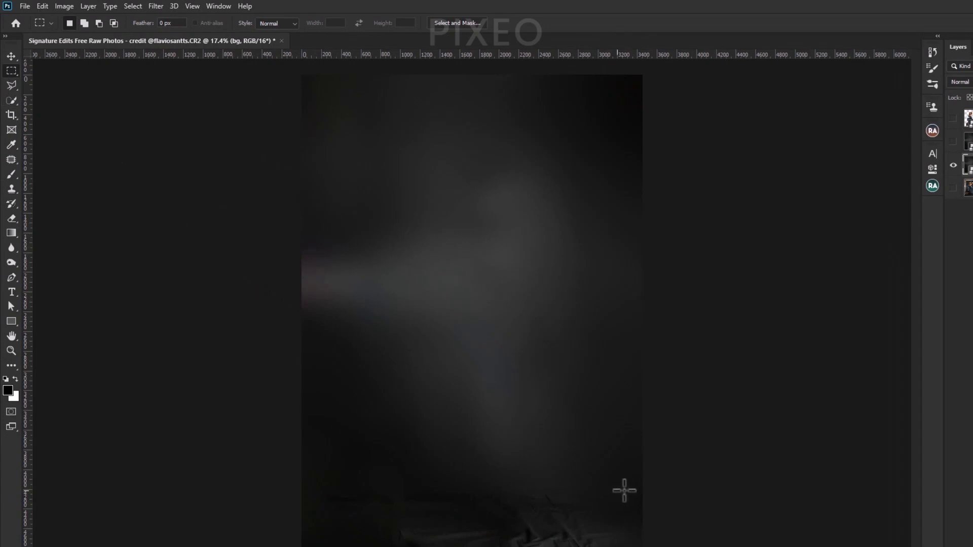
Select the creased floor strip along the backdrop's bottom at full width and soften it with a Gaussian Blur.
left_click_drag(641, 491, 334, 543)
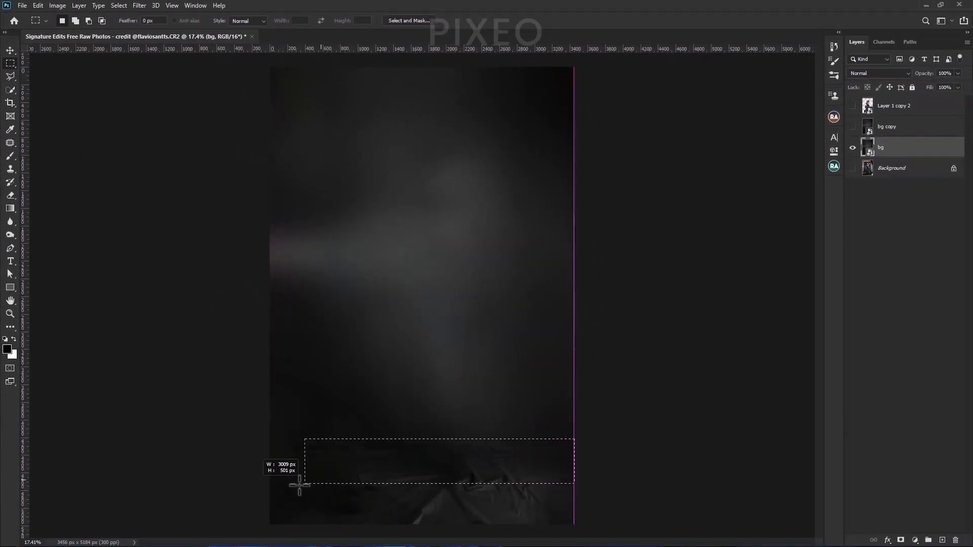
left_click_drag(299, 485, 243, 521)
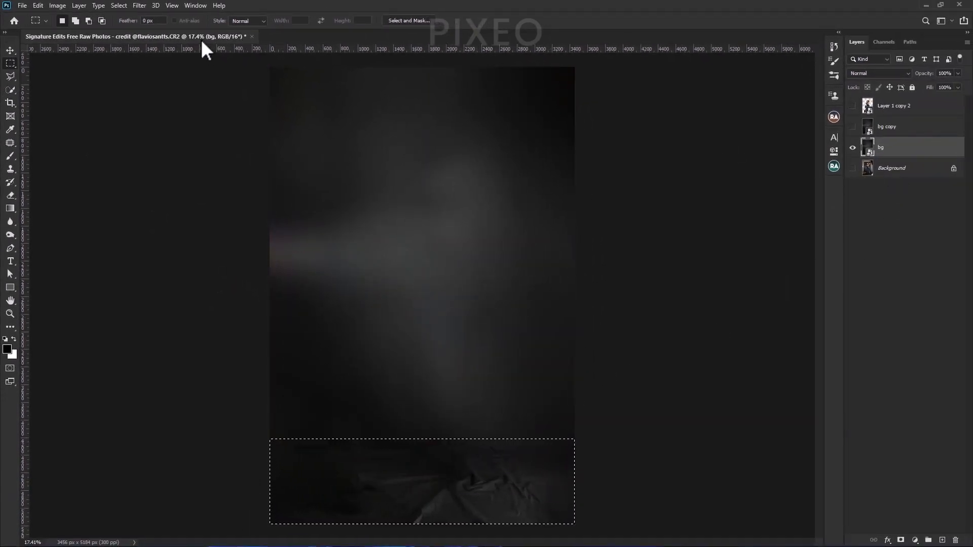
left_click(142, 5)
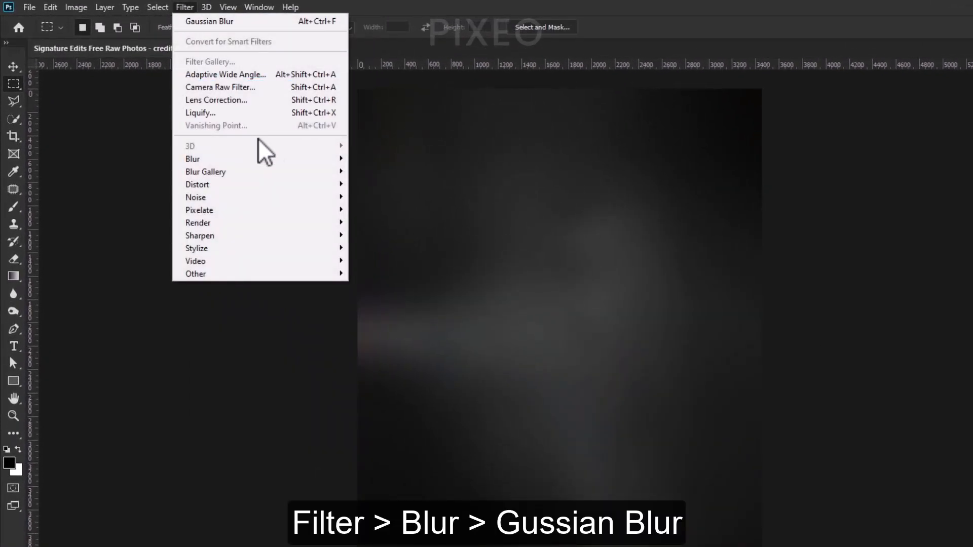
mouse_move(332, 161)
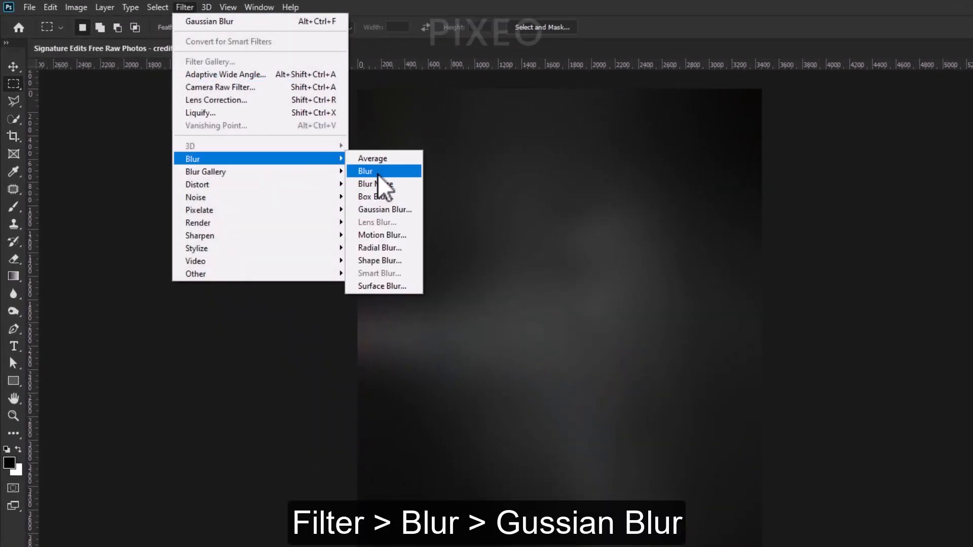
left_click(417, 211)
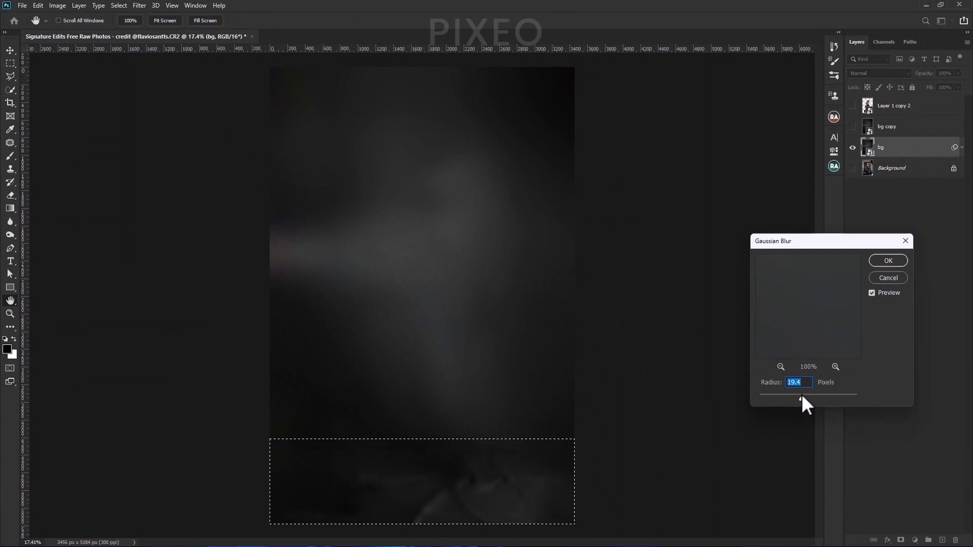
left_click_drag(805, 395, 810, 394)
left_click(880, 259)
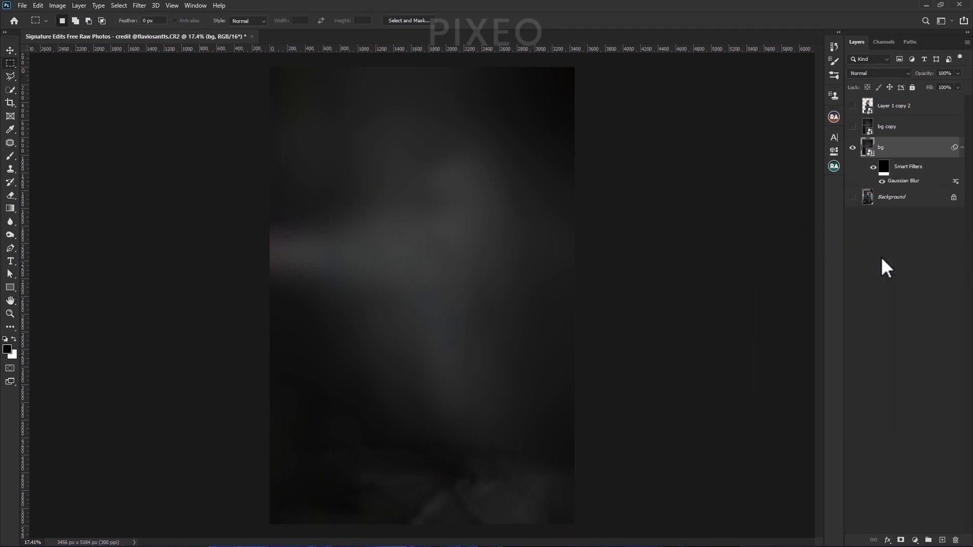
Delete the bg copy layer.
left_click(902, 129)
key("Delete")
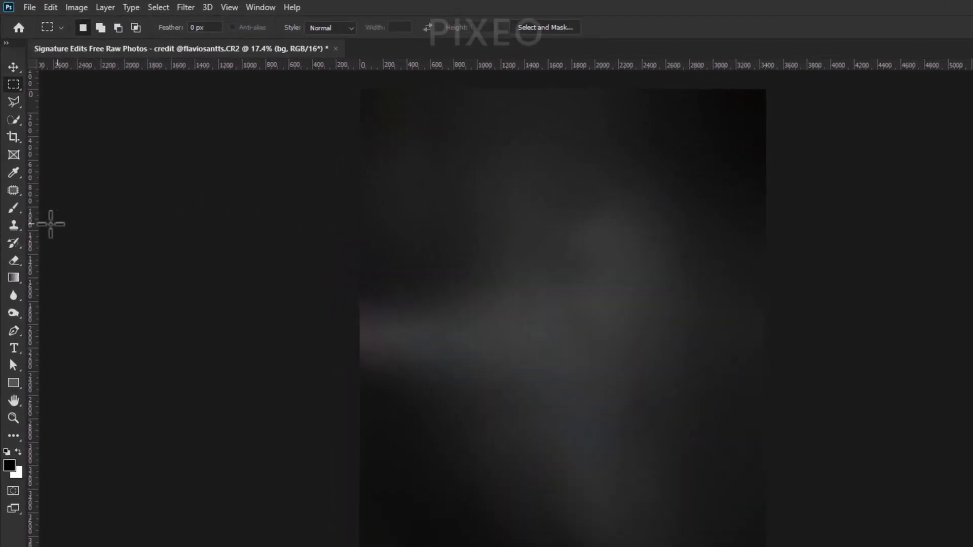
Switch to the Mixer Brush tool and rasterize the bg layer with its floor blur so it can be painted on.
left_click(14, 209)
right_click(13, 210)
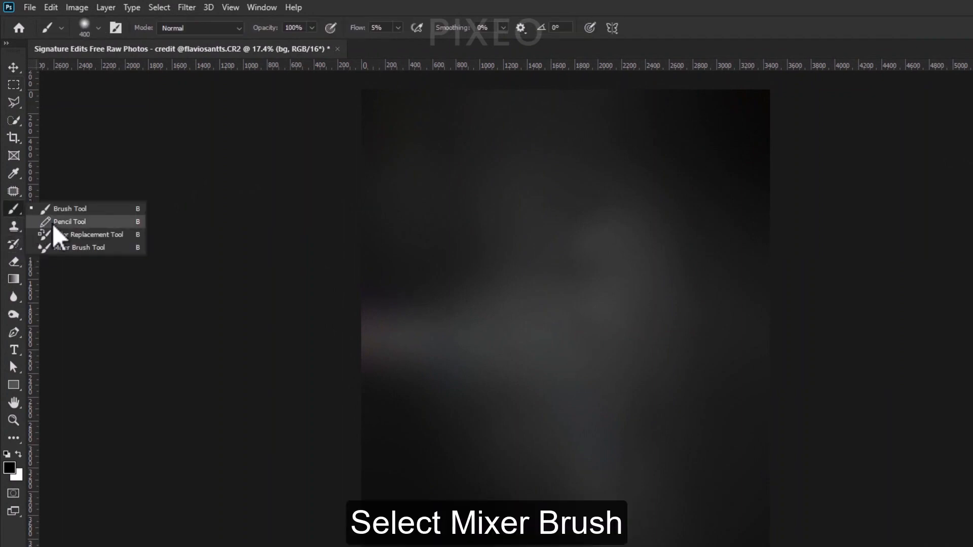
left_click(117, 248)
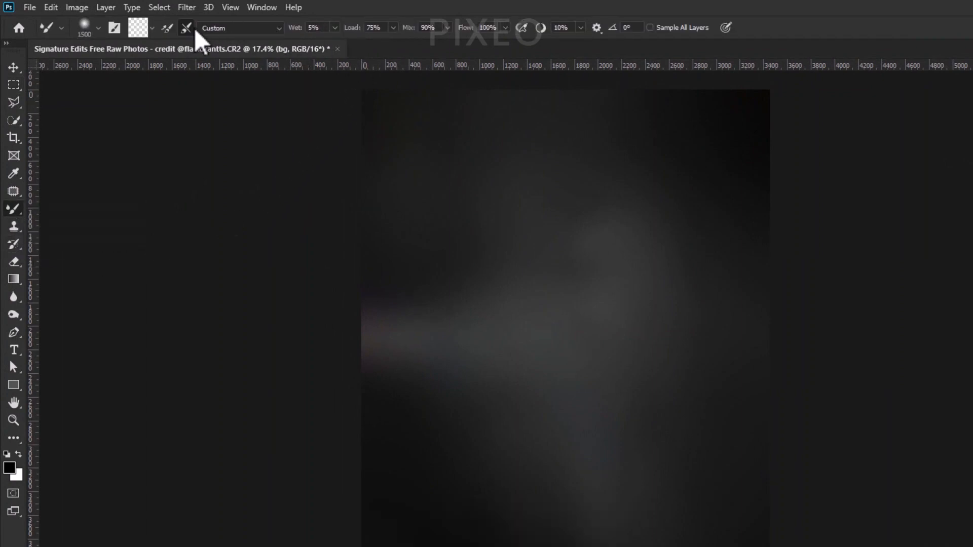
left_click(151, 28)
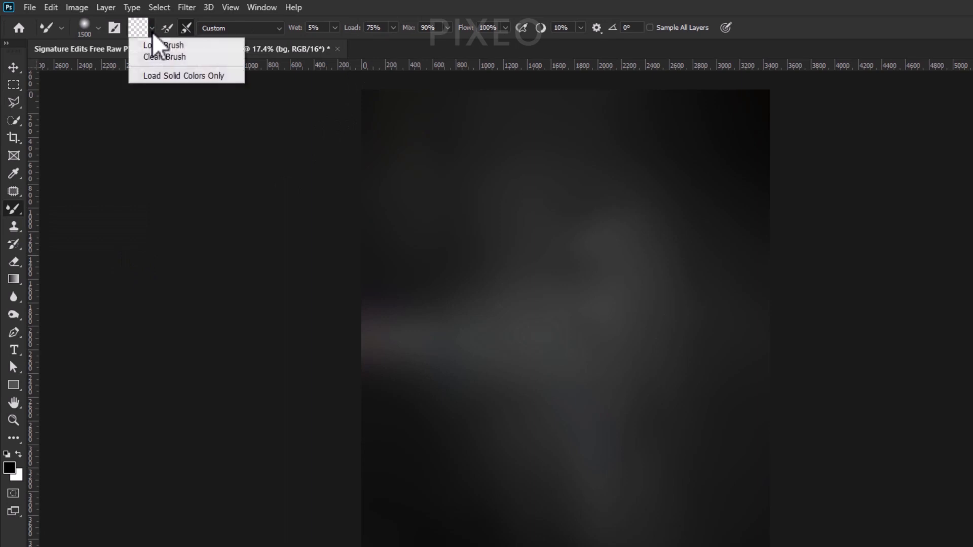
left_click(153, 37)
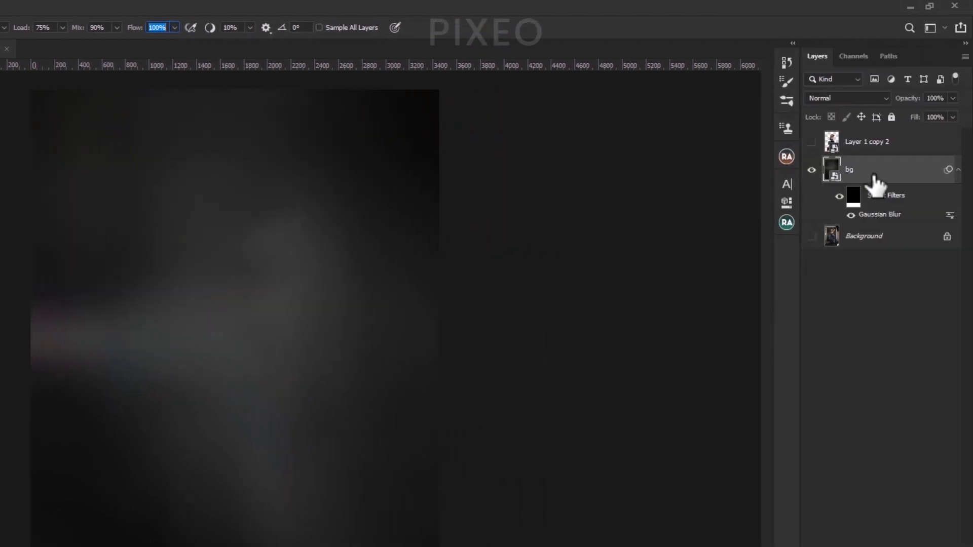
right_click(879, 181)
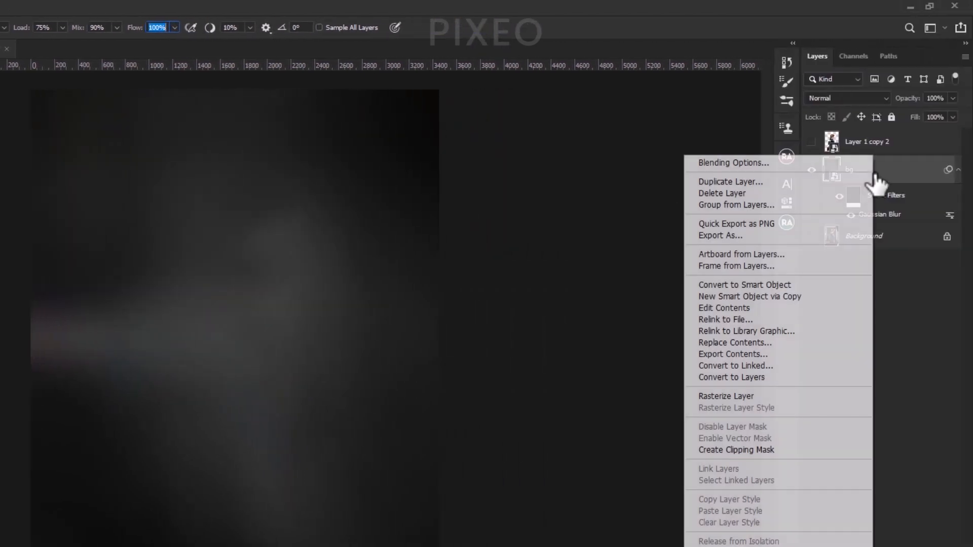
left_click(826, 396)
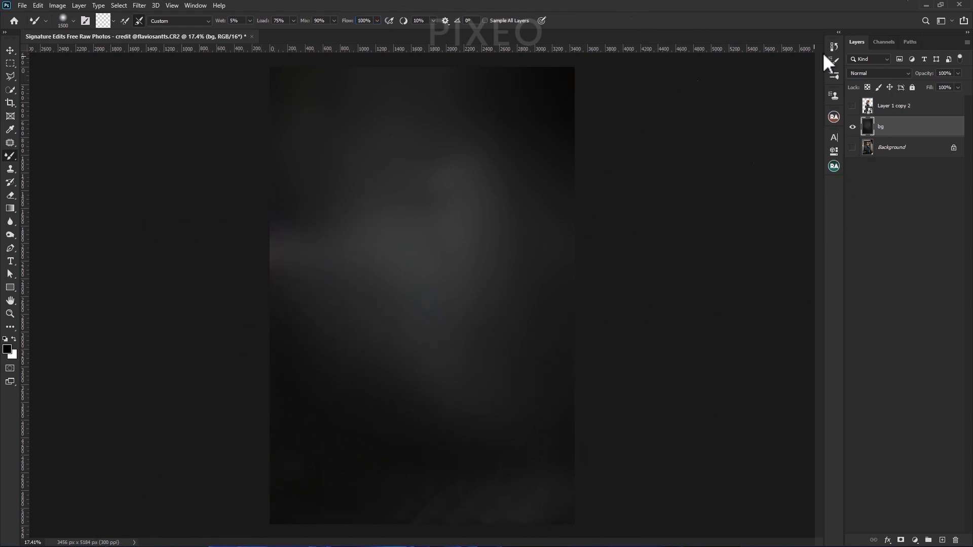
Return bg to its history state before the Mixer Brush blending.
left_click(834, 46)
left_click(750, 121)
left_click(806, 43)
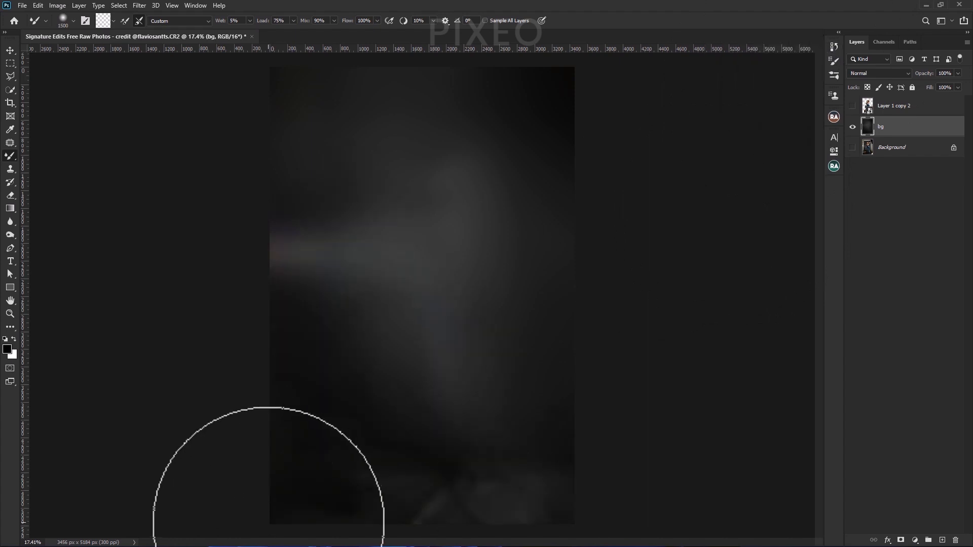
Blend the creased floor area along the bottom of the bg layer with Mixer Brush strokes.
mouse_move(268, 522)
left_mouse_down()
mouse_move(582, 493)
mouse_move(281, 504)
mouse_move(304, 256)
mouse_move(573, 497)
mouse_move(307, 498)
left_mouse_up()
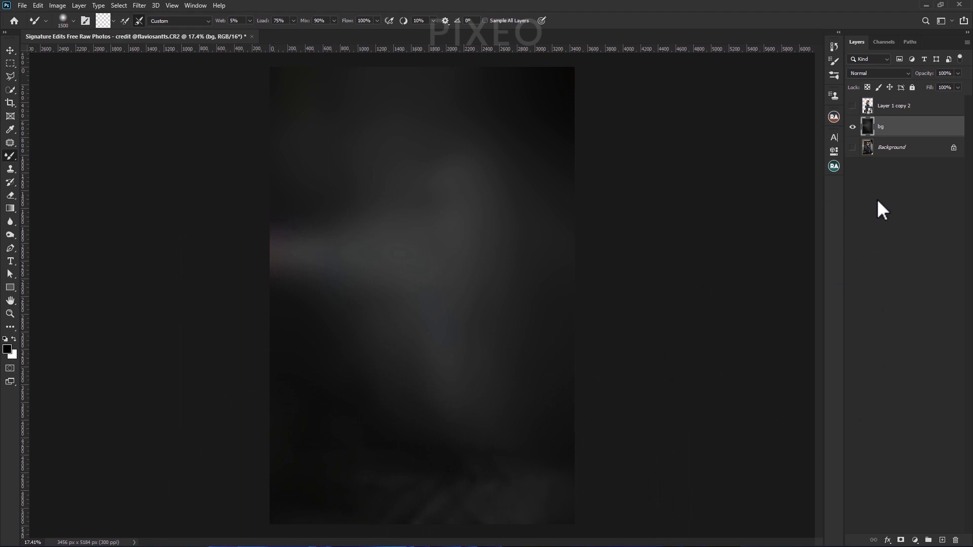
Create an Overlay layer named gain above bg, filled with 50% gray, and convert it to a smart object.
key("ctrl+shift+n")
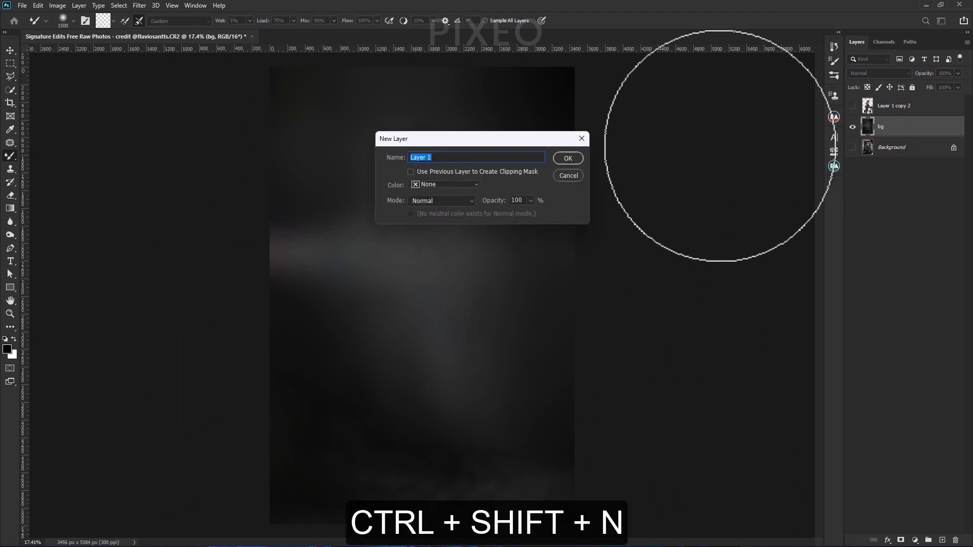
left_click(466, 201)
left_click(436, 338)
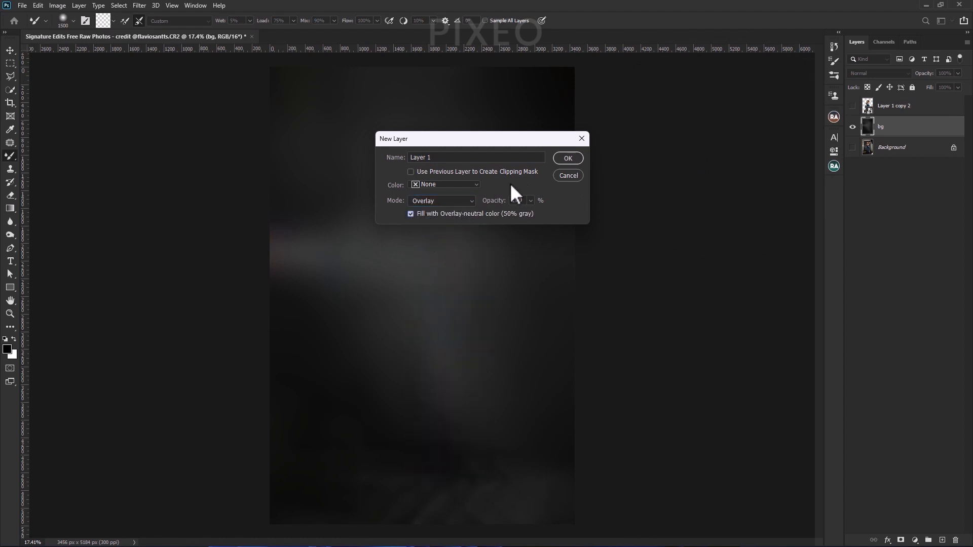
left_click(566, 159)
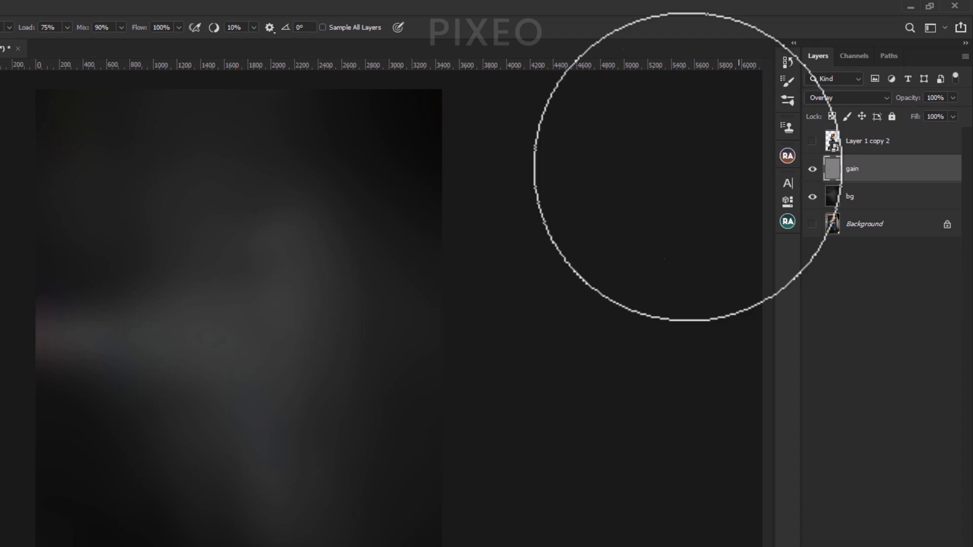
right_click(889, 178)
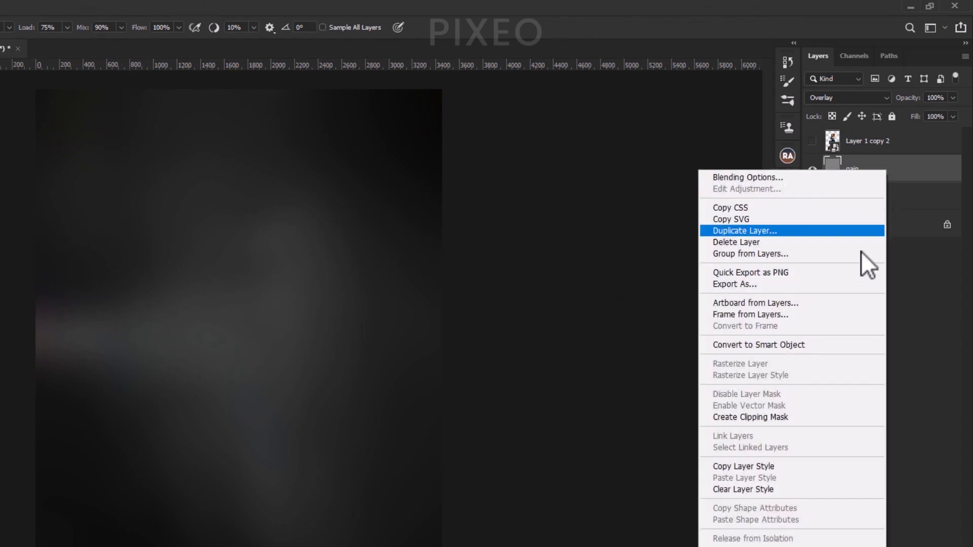
left_click(847, 343)
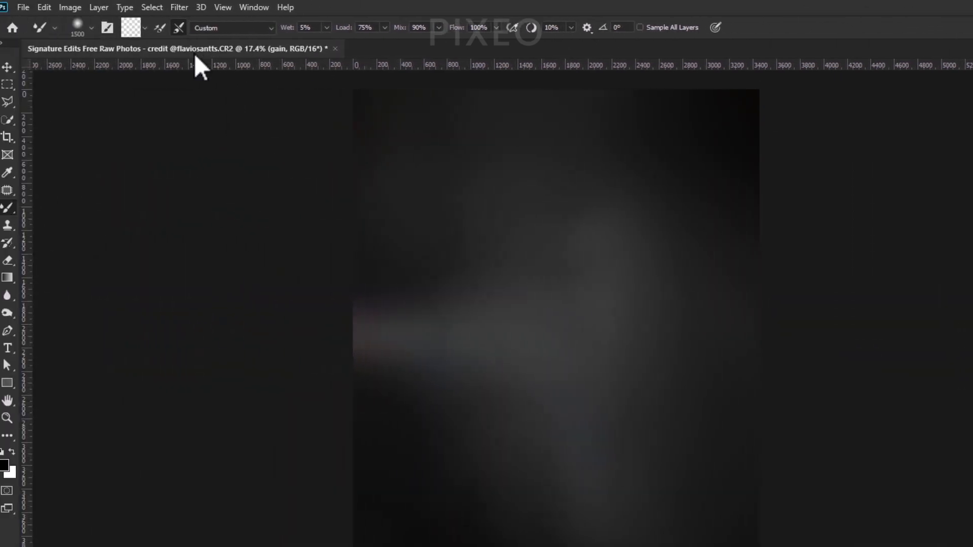
Apply an Add Noise filter of 40% to the gain layer, with Uniform distribution and Monochromatic enabled.
left_click(185, 7)
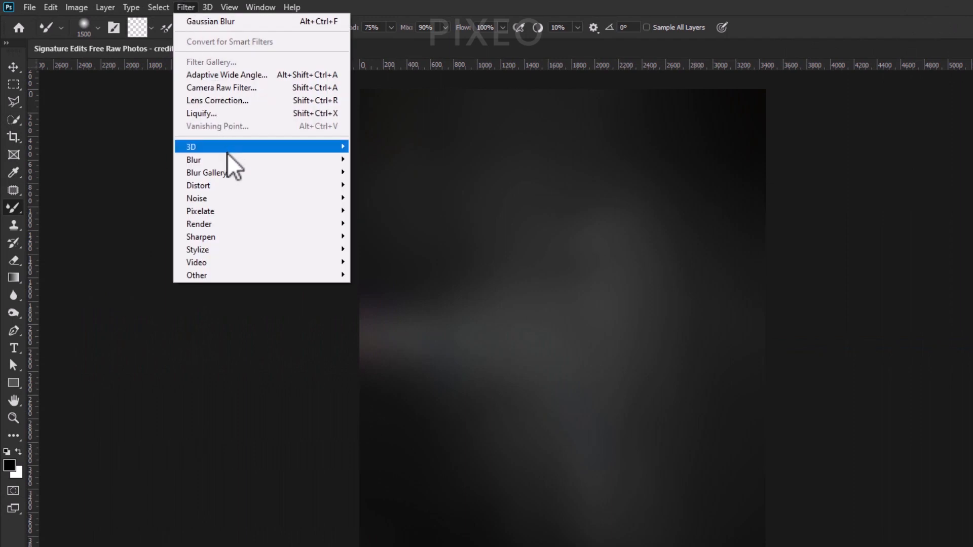
mouse_move(278, 197)
left_click(361, 198)
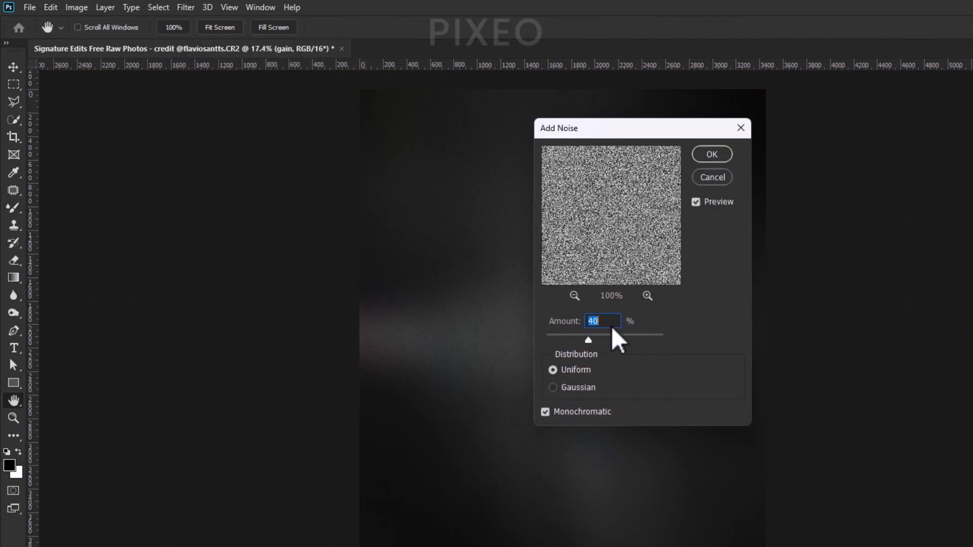
left_click(711, 157)
key("b")
Add a Gaussian Blur smart filter to the gain layer to soften its noise.
left_click(186, 7)
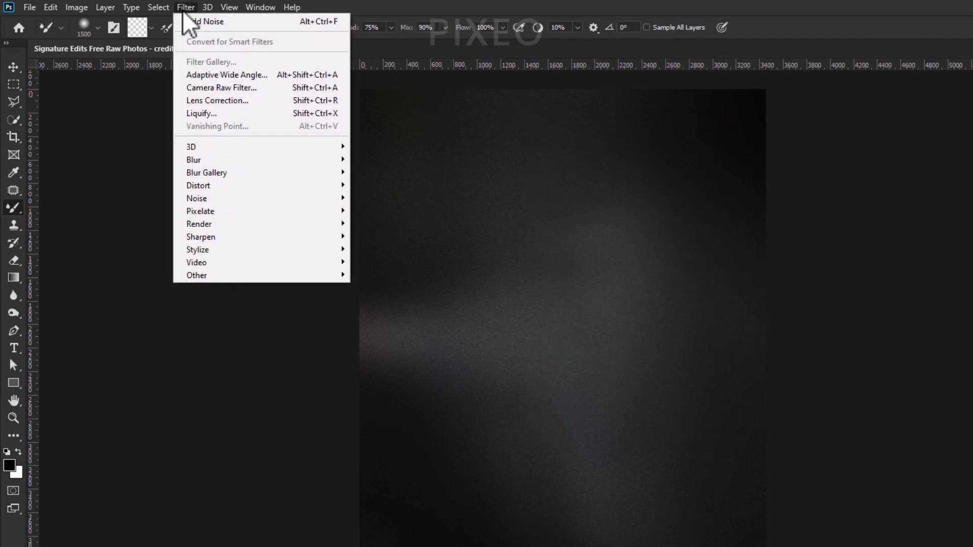
mouse_move(258, 159)
left_click(378, 209)
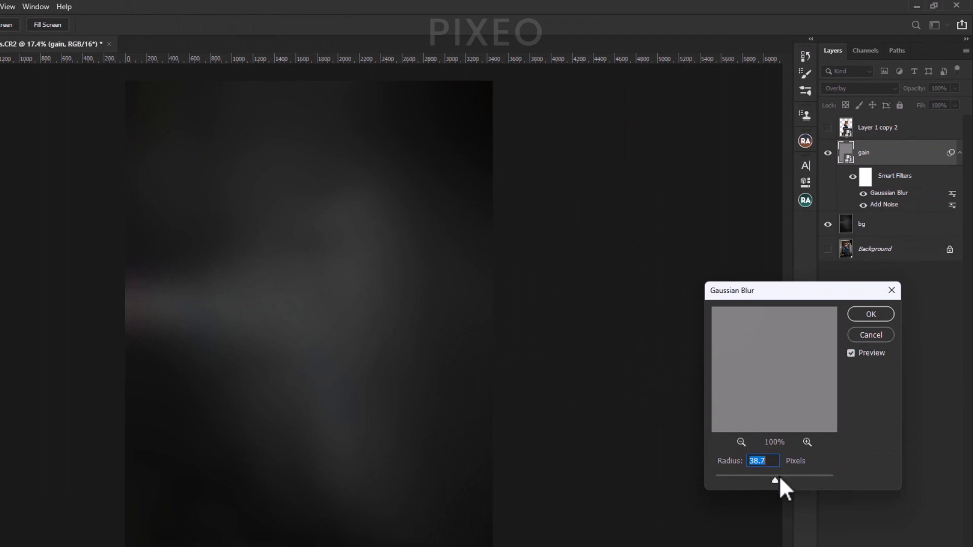
left_click_drag(735, 478, 743, 480)
left_click(869, 315)
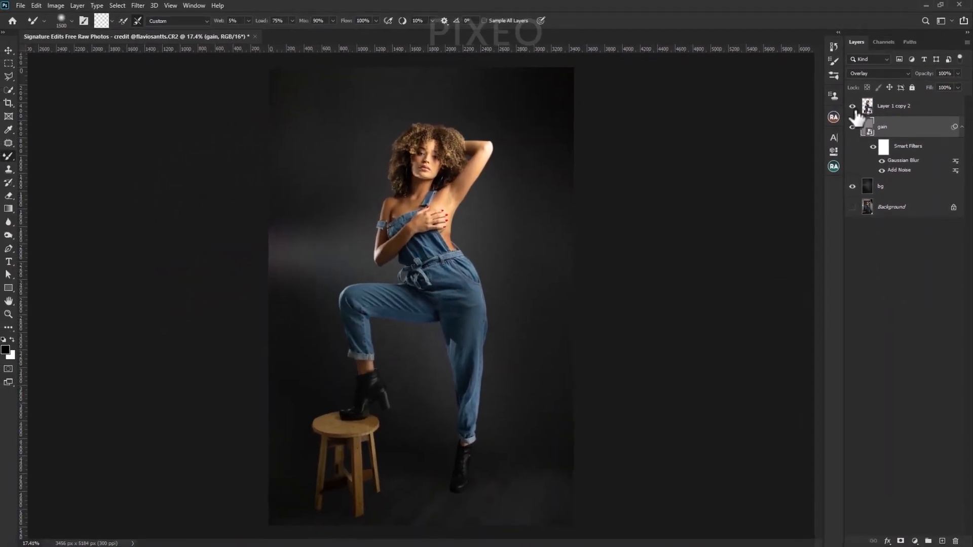
Set the gain layer's Gaussian Blur smart filter radius to 2.8 pixels.
double_click(901, 161)
left_click_drag(781, 399, 779, 397)
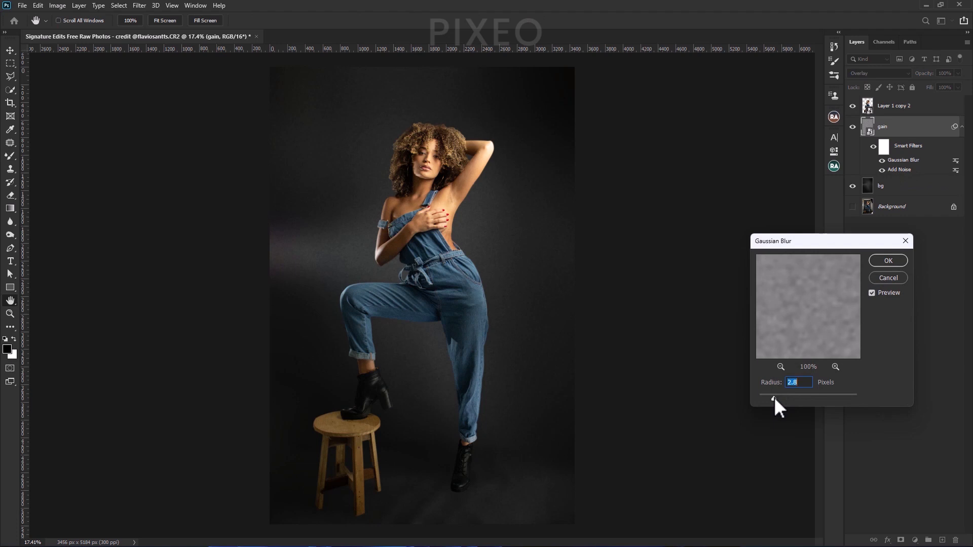
left_click(881, 259)
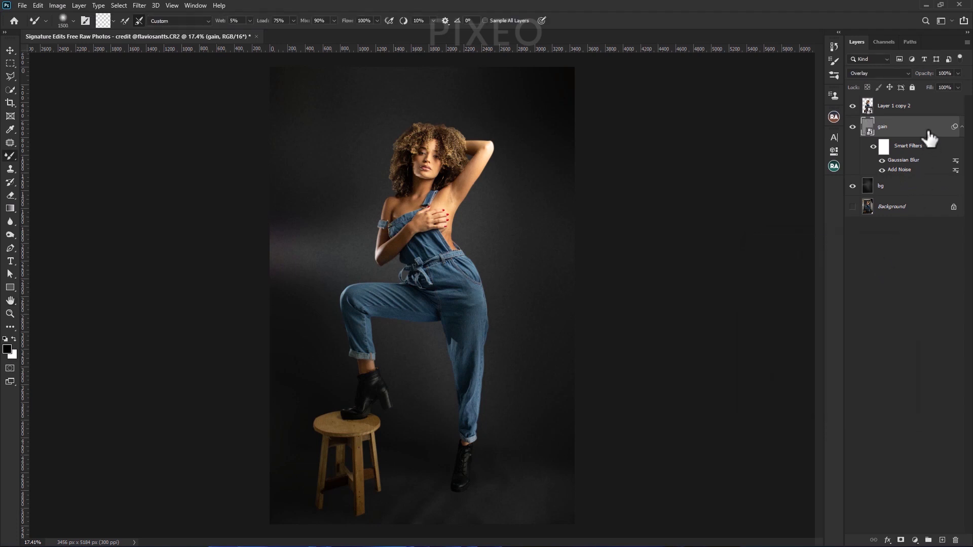
Add an empty layer above gain and set up the Brush tool with 9% flow.
left_click(941, 540)
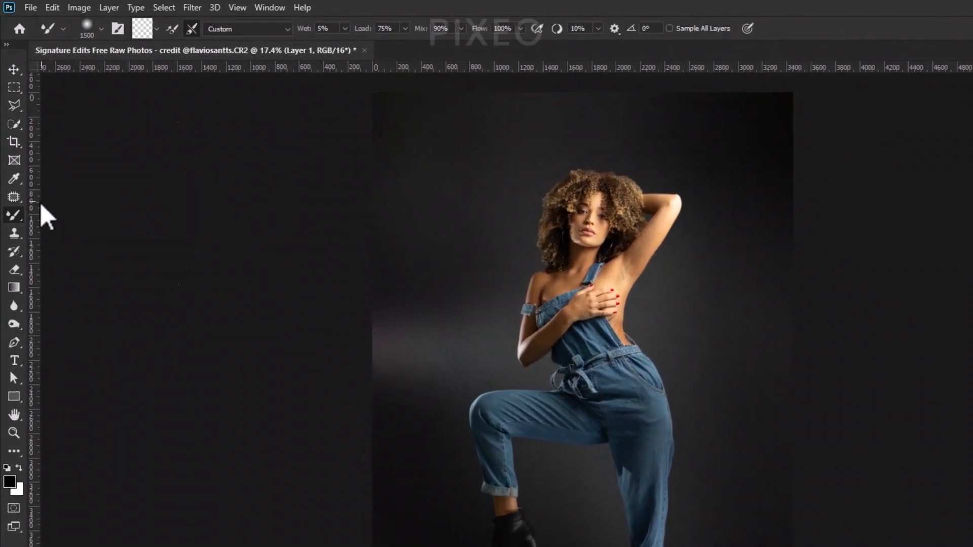
right_click(21, 216)
left_click(66, 216)
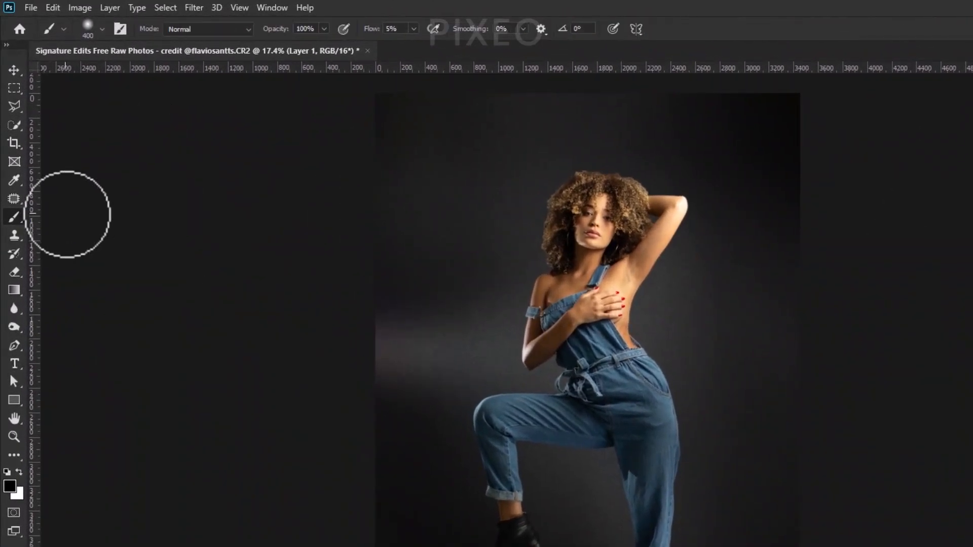
left_click_drag(404, 32, 382, 32)
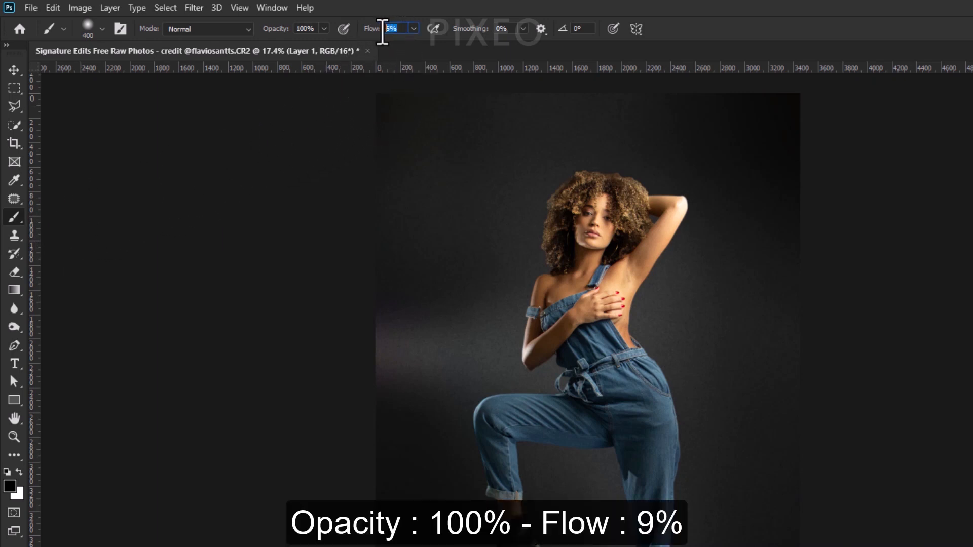
type("9")
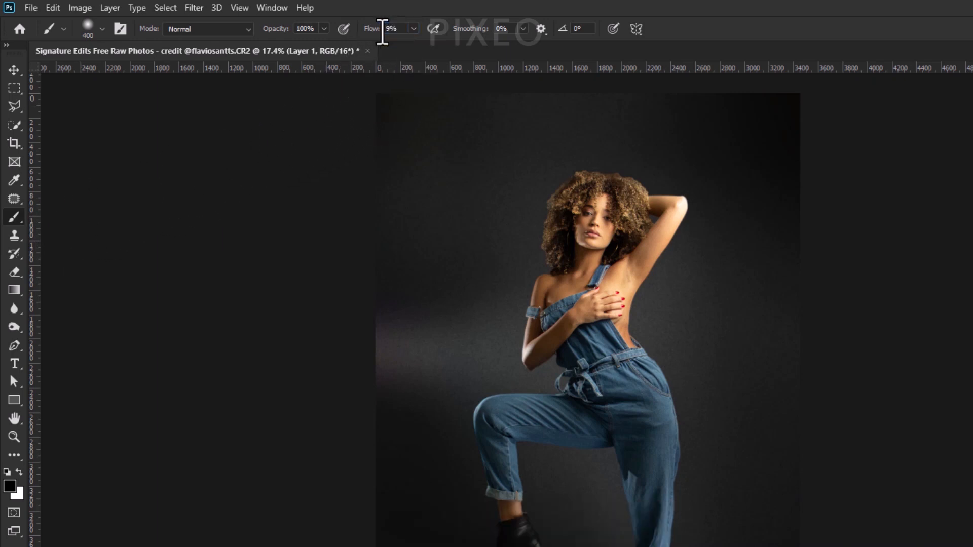
Sample dark grey 404241 from the backdrop beside the woman as foreground colour and move Layer 1 below gain.
left_click(10, 488)
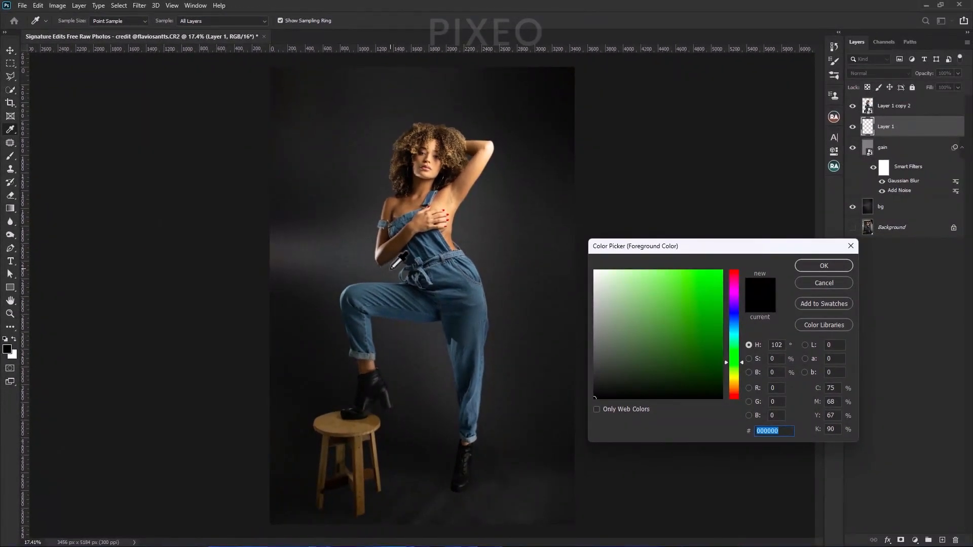
left_click(393, 267)
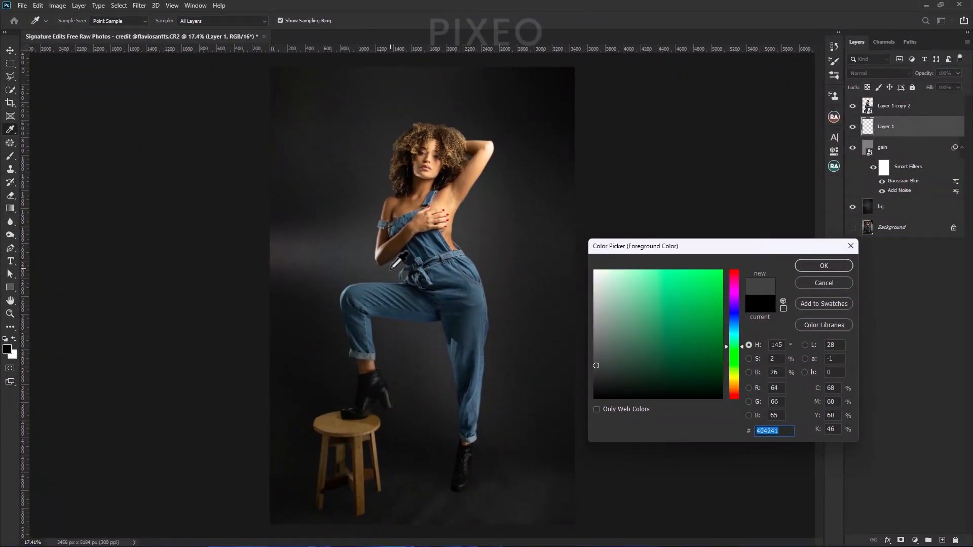
left_click(826, 265)
left_click_drag(915, 128, 914, 184)
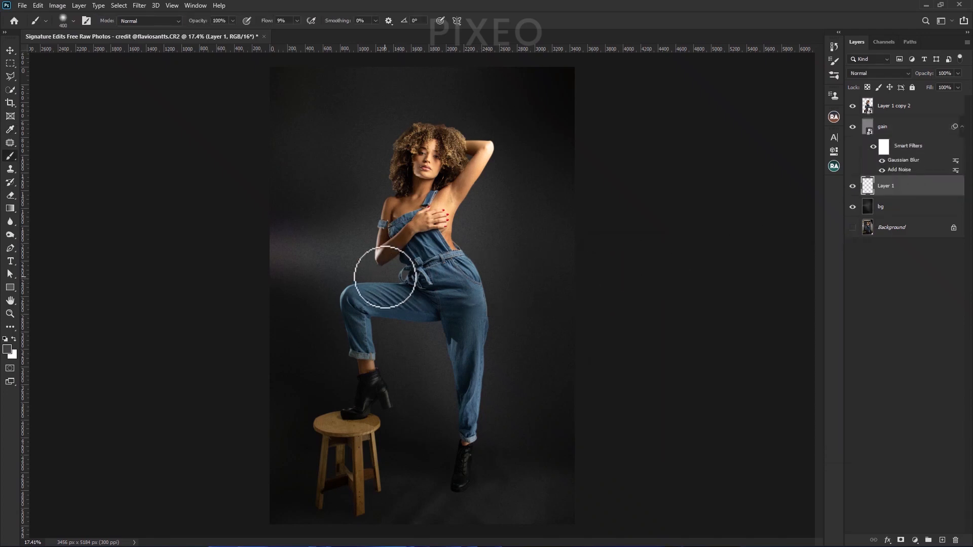
Paint a soft grey glow on the backdrop around the woman with a 500 px brush on Layer 1 and adjust the layer's opacity.
key("bracketright")
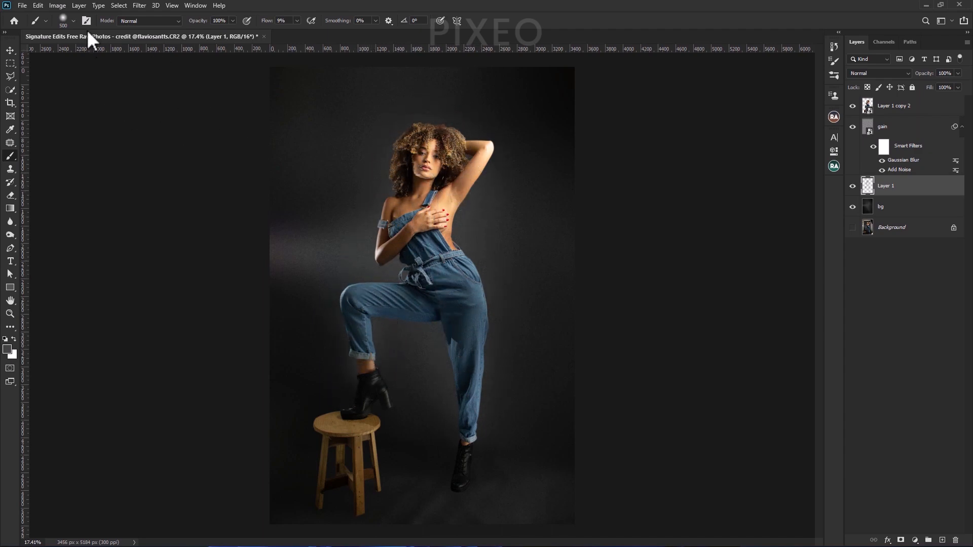
left_click(74, 21)
key("Return")
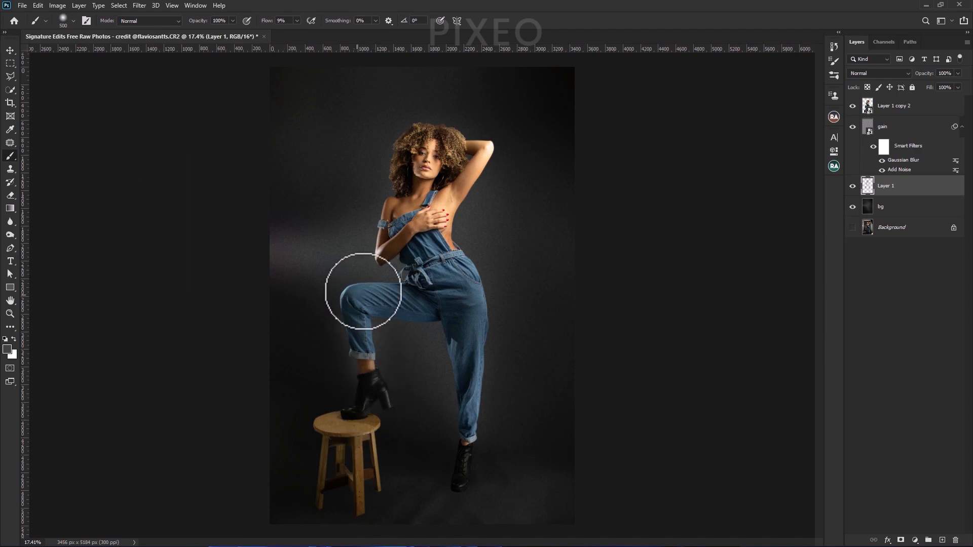
key("ctrl+e")
key("ctrl+z")
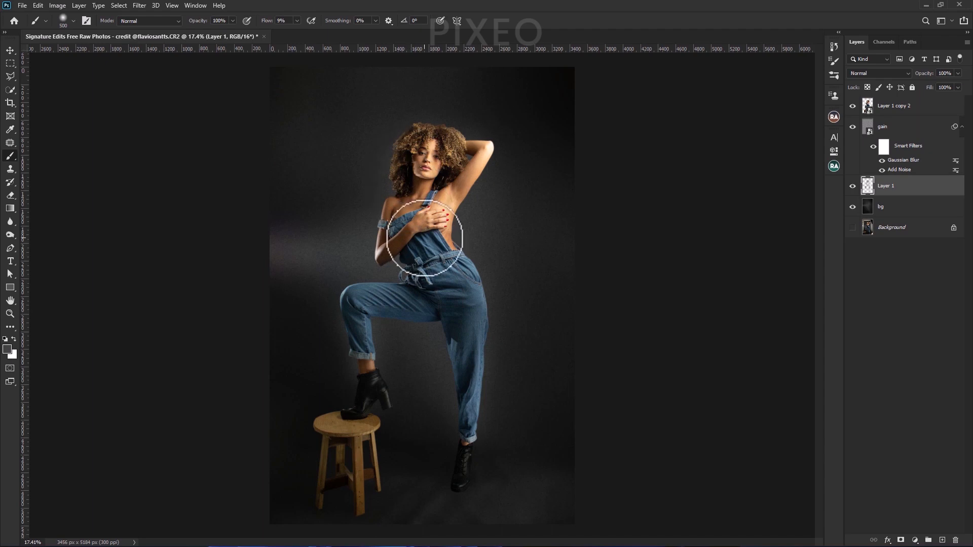
left_click_drag(929, 74, 913, 86)
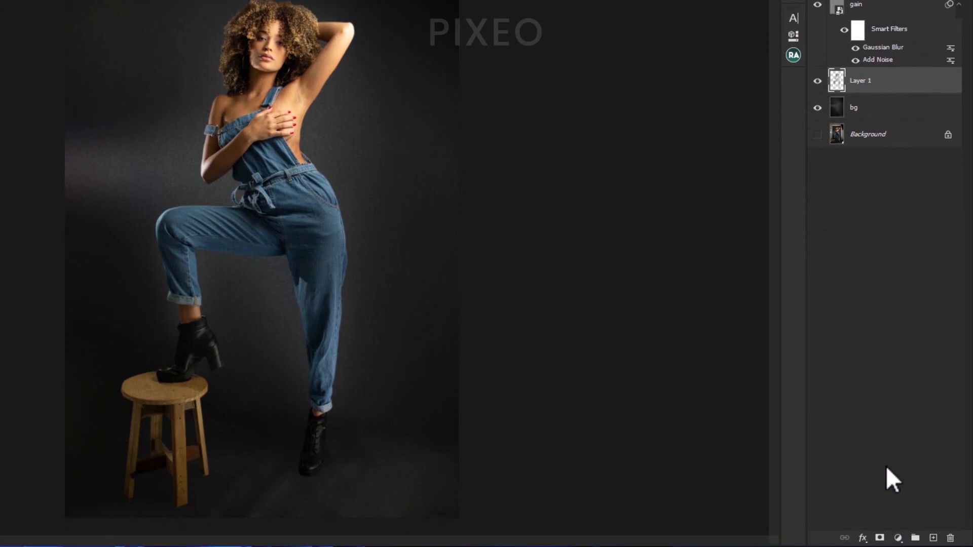
Add a layer above Layer 1 and paint black shadows on the floor around the standing foot with 7% brush flow.
left_click(933, 538)
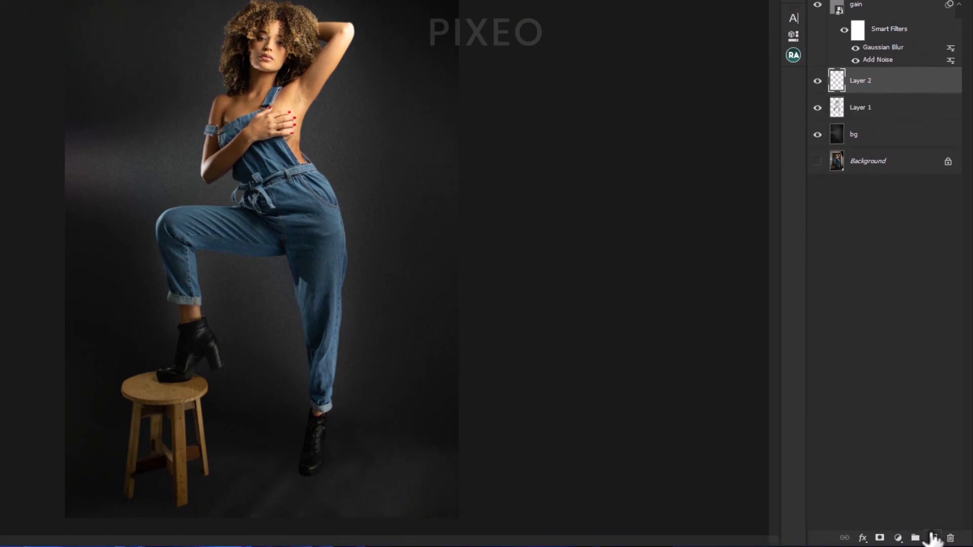
left_click(8, 349)
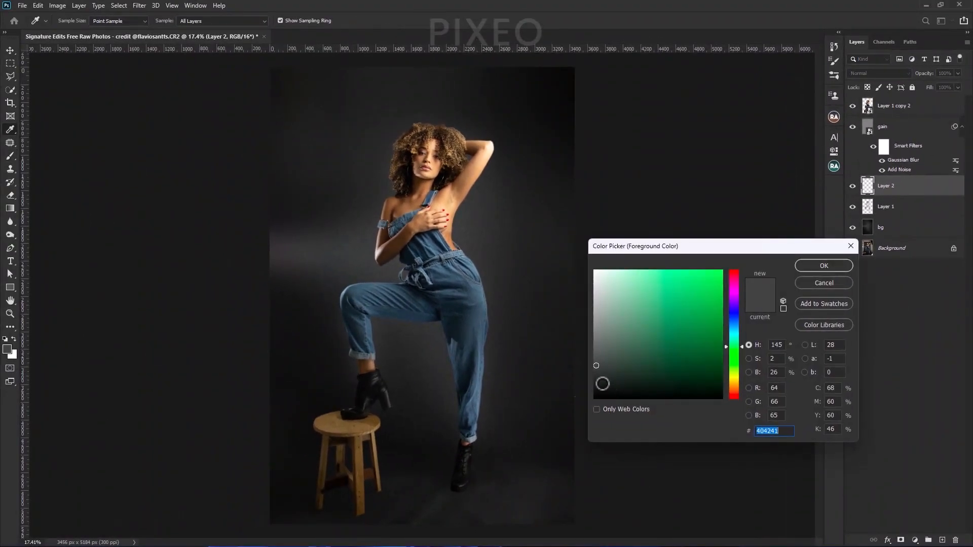
left_click(841, 267)
key("b")
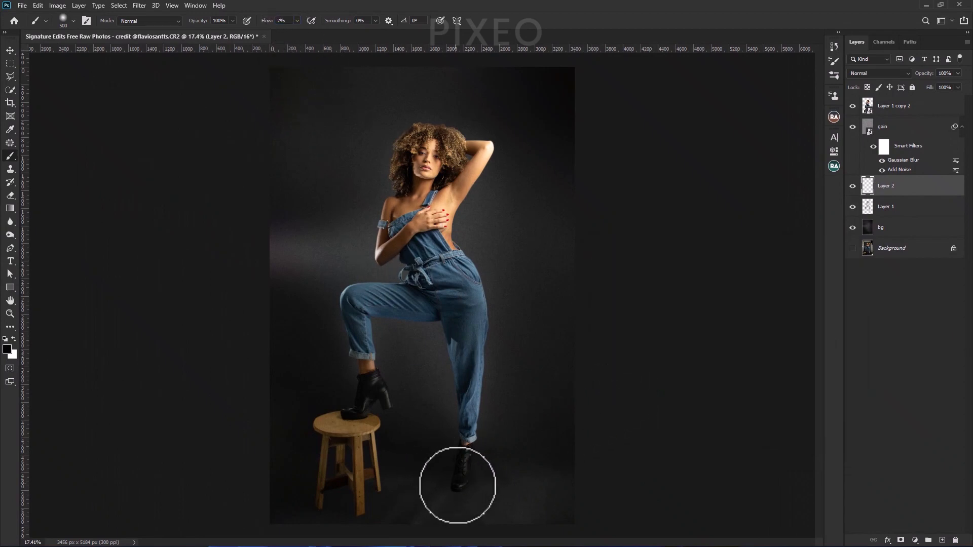
left_click_drag(456, 491, 454, 501)
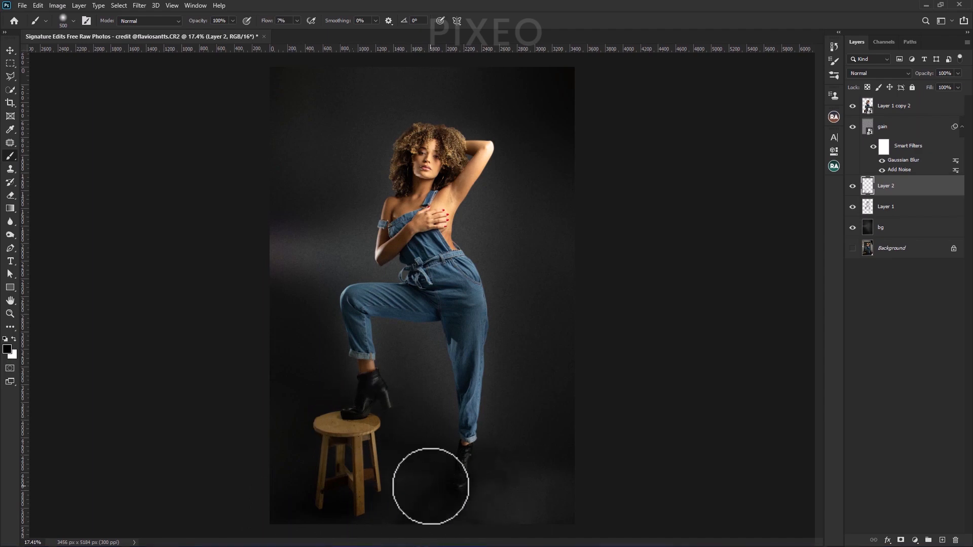
Add a layer above Layer 2 and paint sampled dark backdrop tones over the backdrop's uneven edges, reducing the brush flow to 5%.
left_click(7, 349)
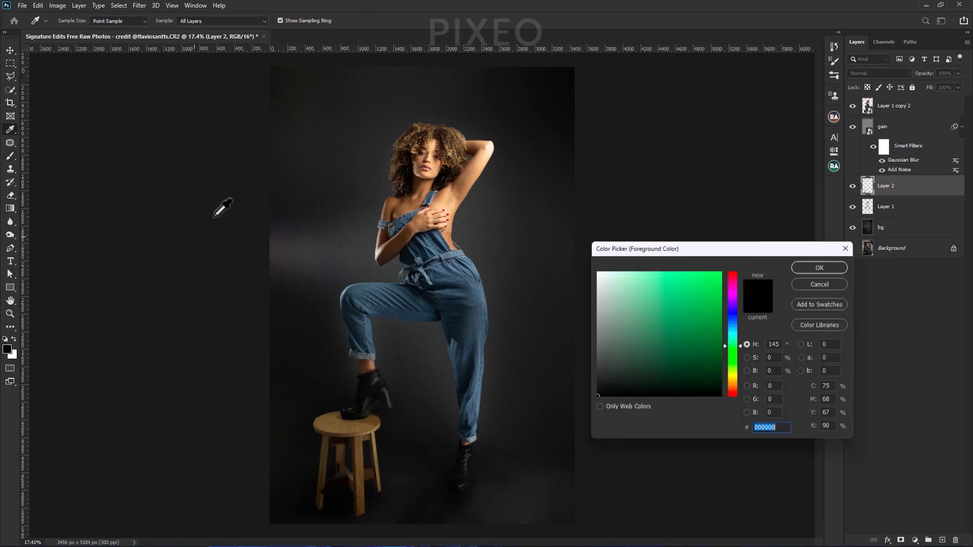
left_click(297, 127)
left_click(800, 267)
left_click(942, 539)
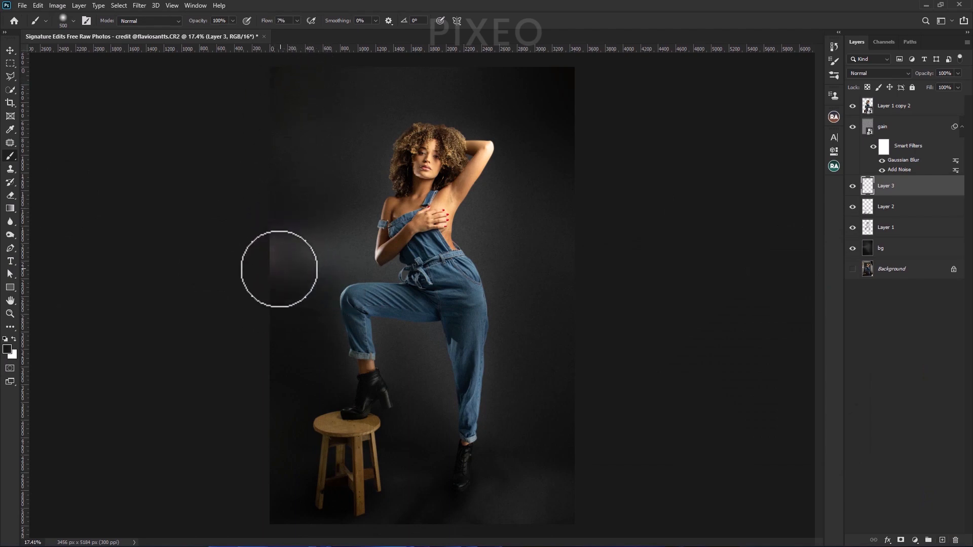
left_click(557, 140, "alt")
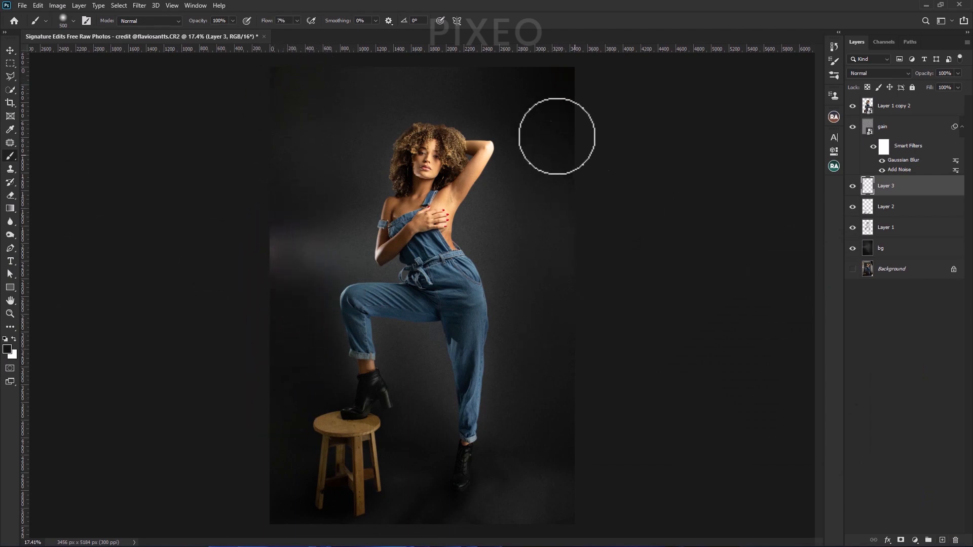
left_click_drag(269, 21, 259, 20)
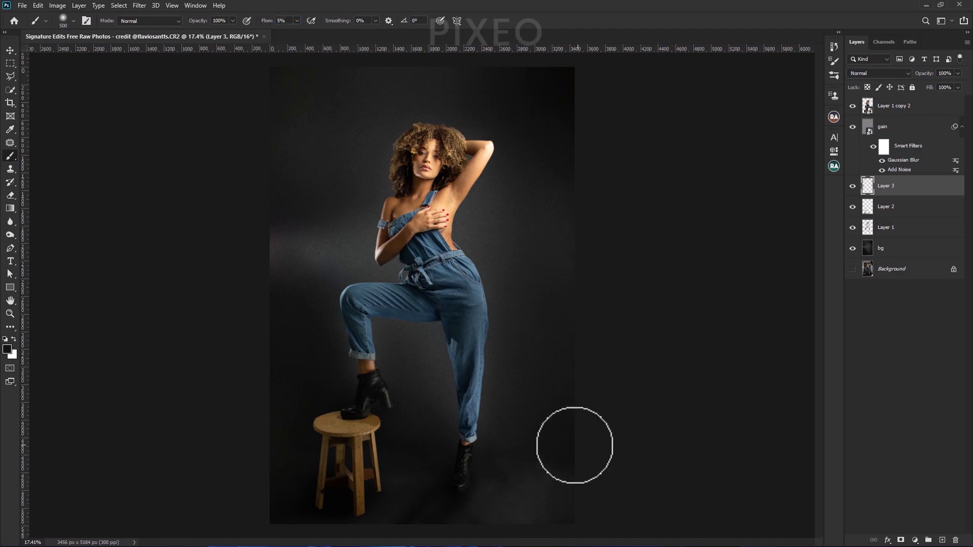
Paint more black floor shadow on Layer 2 with a 400 px brush and reduce the layer's opacity.
left_click(889, 208)
key("alt")
left_click(6, 350)
left_click(597, 397)
left_click(822, 265)
key("[")
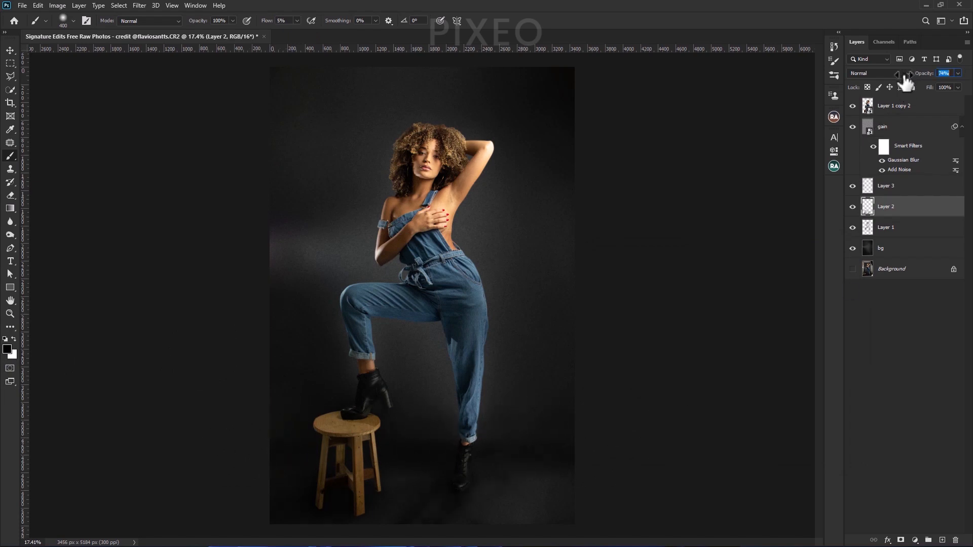
Paint the sampled dark backdrop tone over the lower part of the backdrop on Layer 3 with a 1300 px brush.
left_click(909, 186)
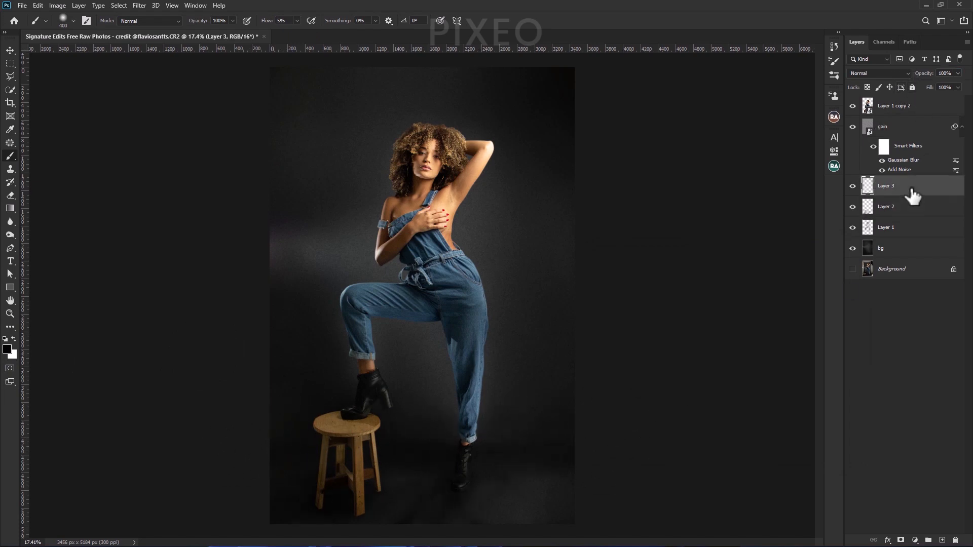
key("bracketright")
key("bracketright")
key("bracketright")
key("bracketright")
key("bracketright")
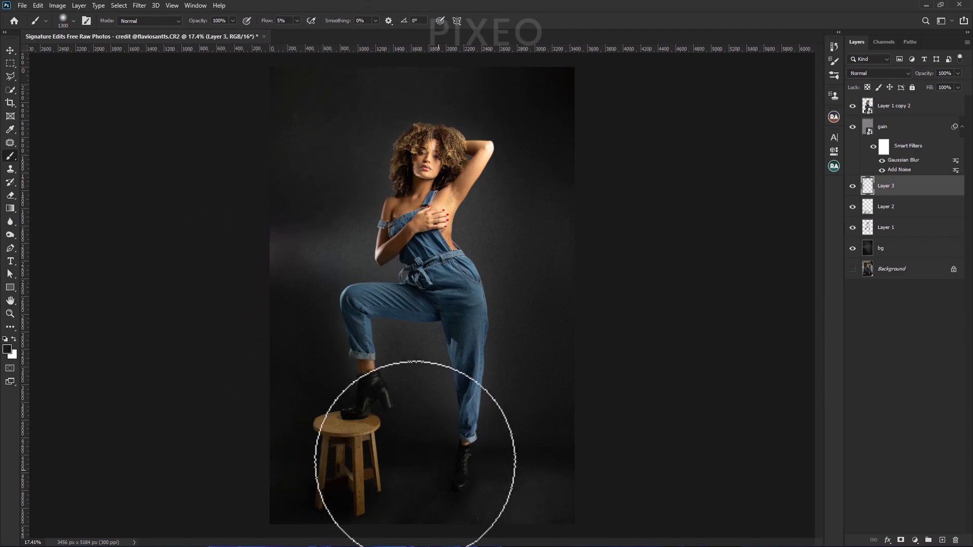
scroll(427, 292, "down", 2)
scroll(411, 164, "up", 3)
left_click(12, 50)
left_click(909, 106)
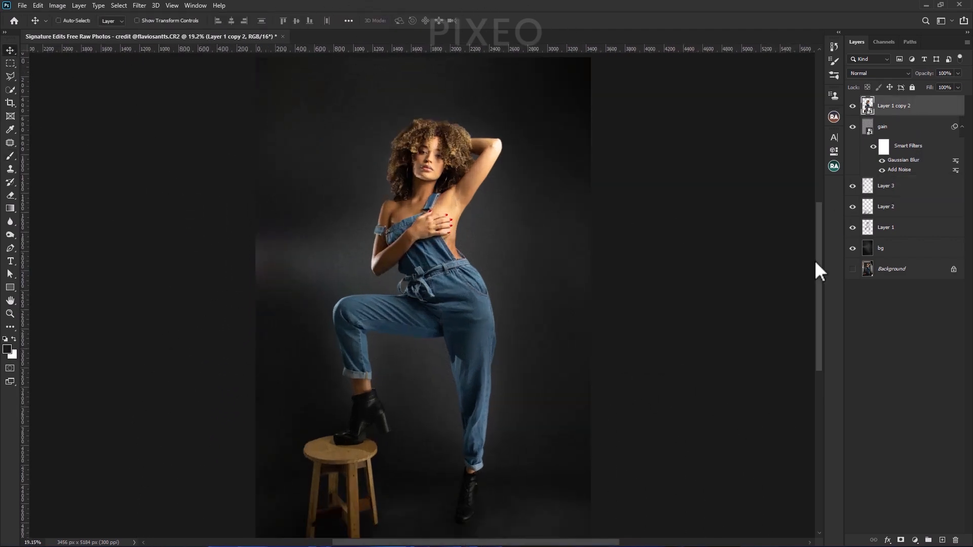
scroll(564, 426, "up", 1)
scroll(527, 456, "down", 1)
Set the foreground colour to black (000000) and deepen the floor shadows on Layer 2 with the 1300 px brush.
left_click(877, 207)
left_click(7, 349)
left_click(595, 393)
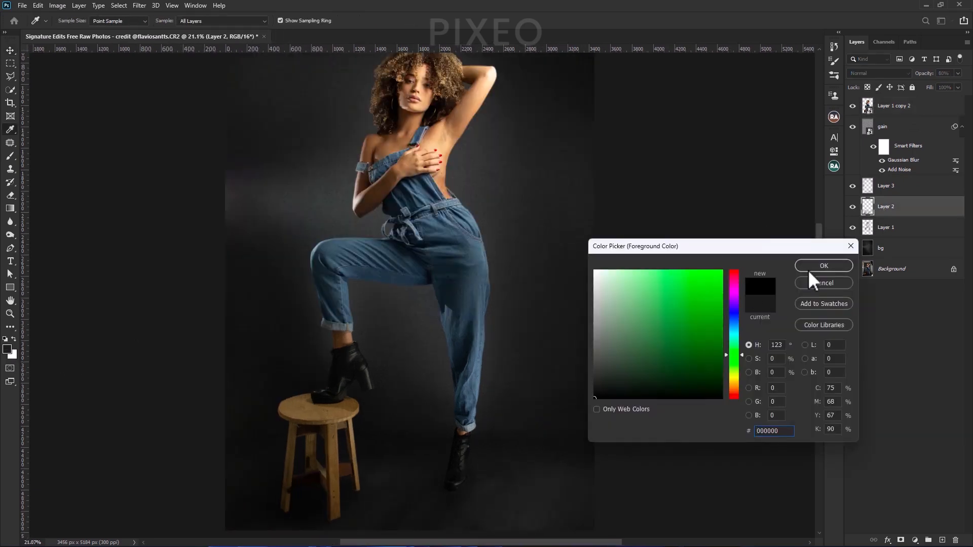
left_click(809, 268)
scroll(430, 474, "down", 1)
key("b")
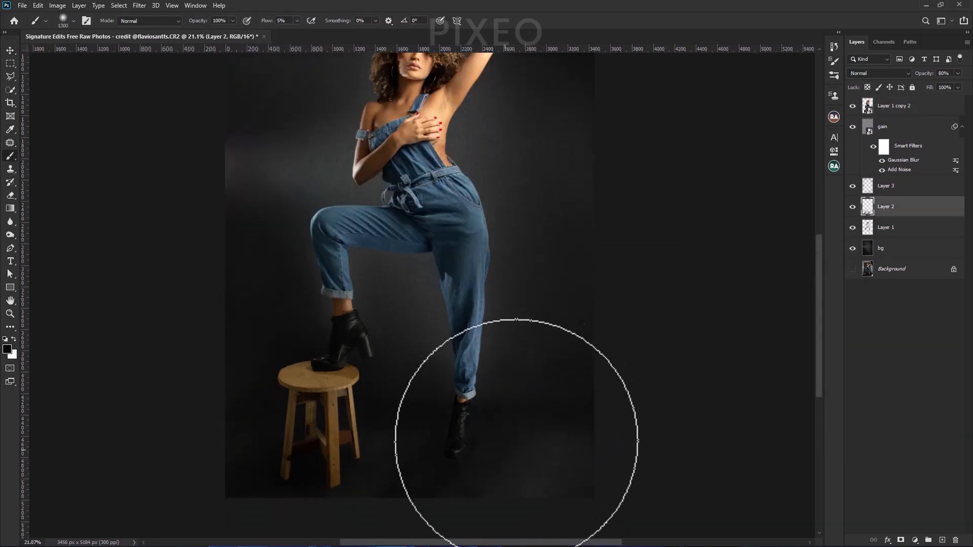
scroll(436, 410, "up", 2)
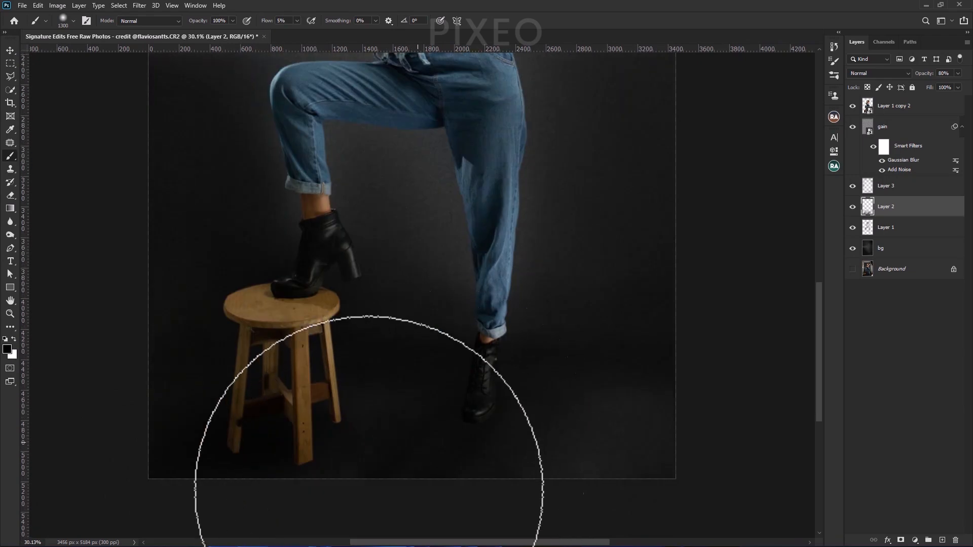
scroll(446, 446, "down", 4)
scroll(482, 456, "up", 3)
scroll(358, 216, "down", 4)
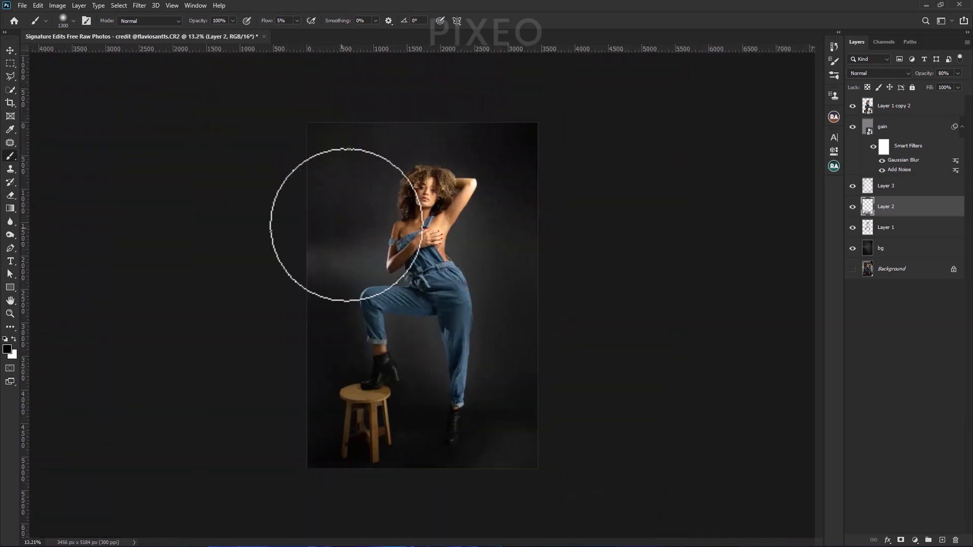
scroll(357, 216, "up", 1)
Stamp all visible layers into a new layer above Layer 1 copy 2 and add a Selective Color adjustment over it.
left_click(915, 108)
key("ctrl+alt+shift+e")
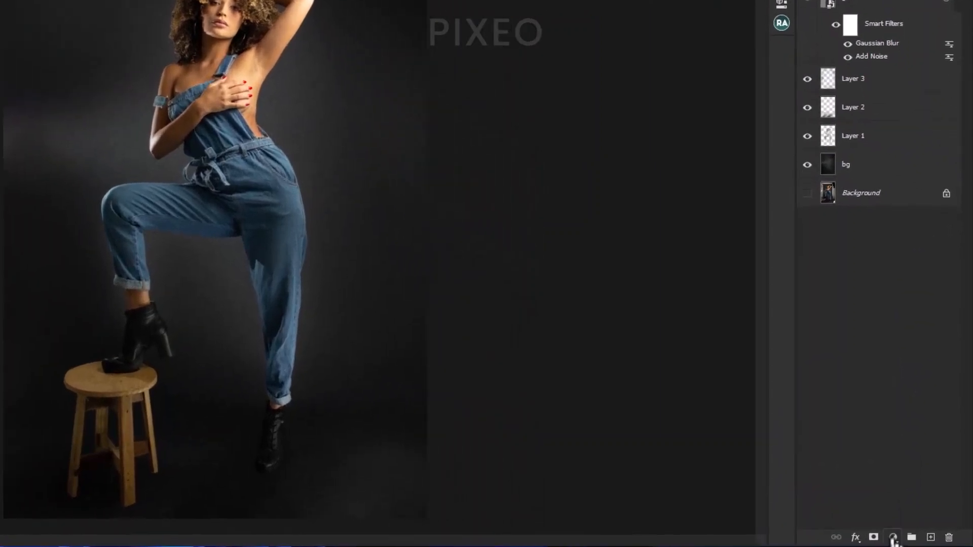
left_click(914, 541)
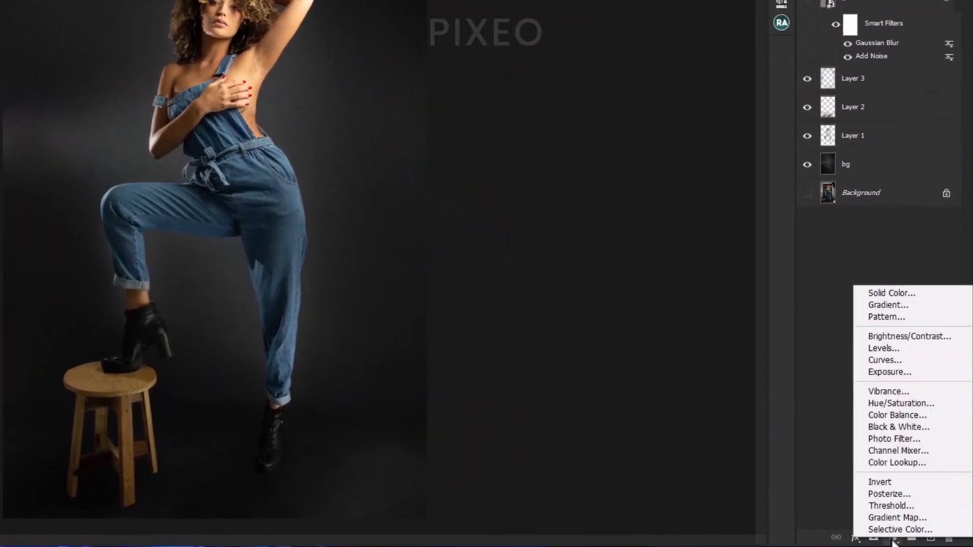
left_click(895, 529)
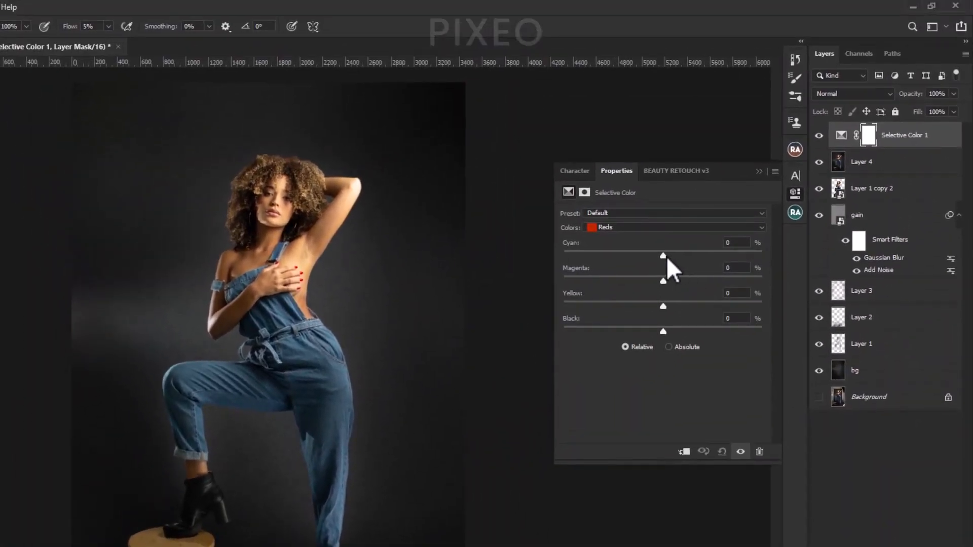
Set the Reds to cyan -7, magenta +13, yellow -4 and the Yellows to cyan -11, magenta -10, adjusting black for both.
left_click_drag(667, 257, 677, 281)
left_click_drag(662, 306, 661, 307)
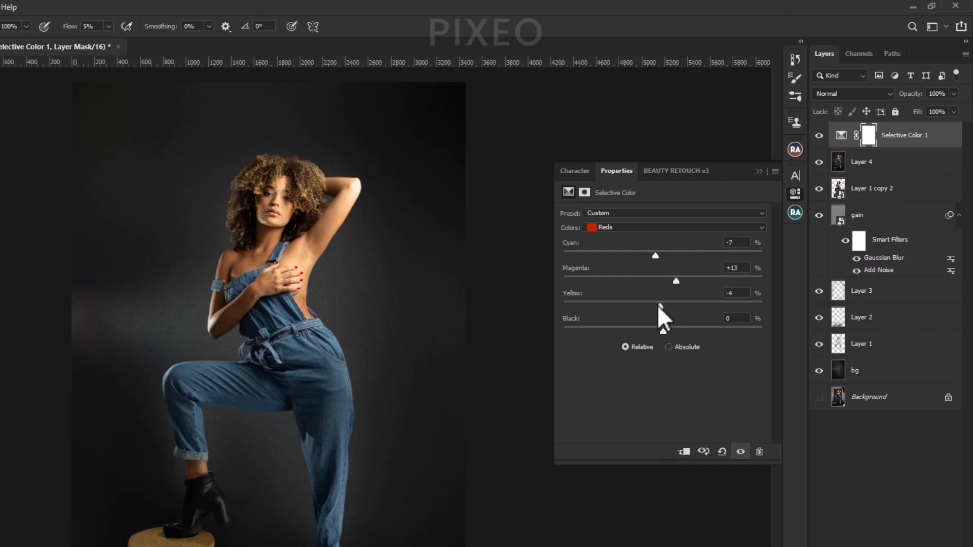
left_click(659, 227)
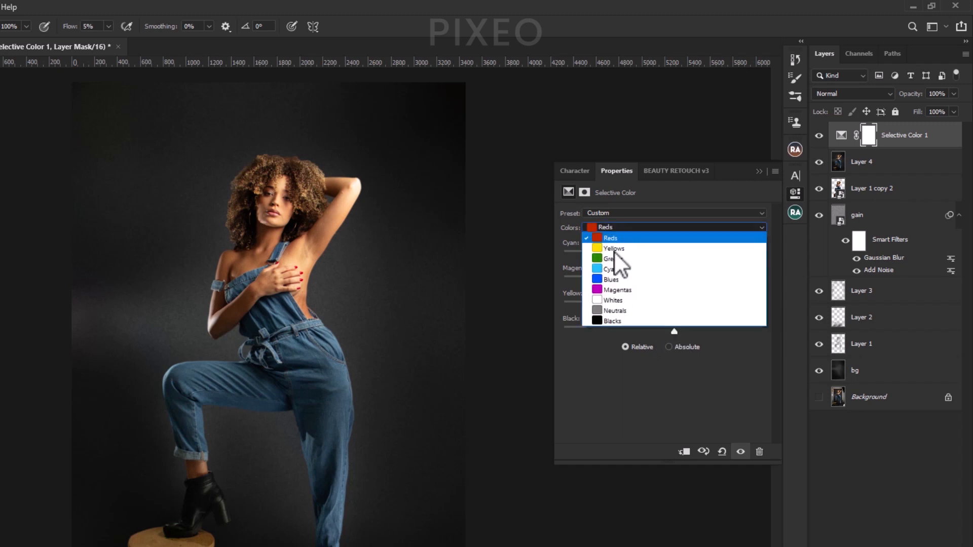
left_click(616, 243)
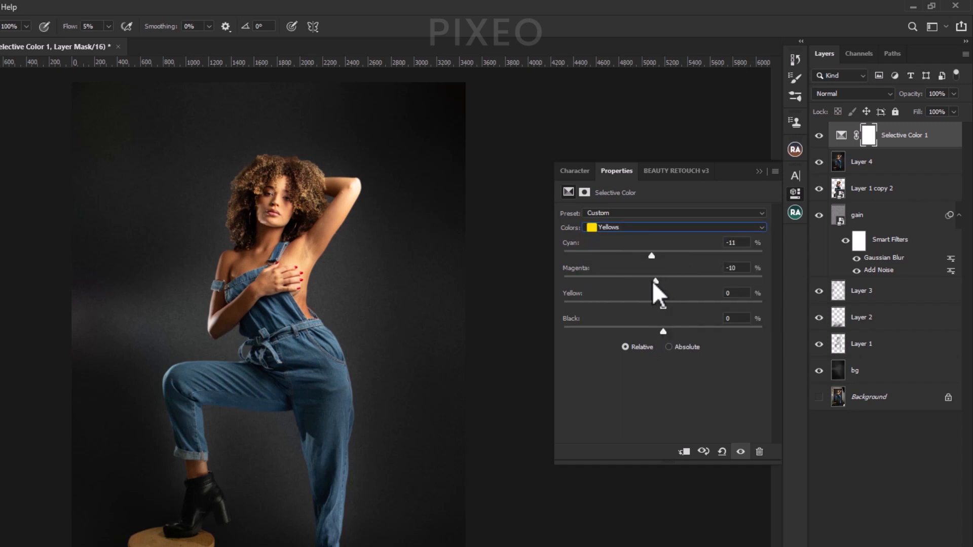
left_click_drag(650, 332, 671, 330)
Adjust the Neutrals in the Selective Color layer and set the black amount of the Blacks to 1%.
left_click(629, 228)
left_click(627, 312)
left_click(629, 227)
left_click(656, 321)
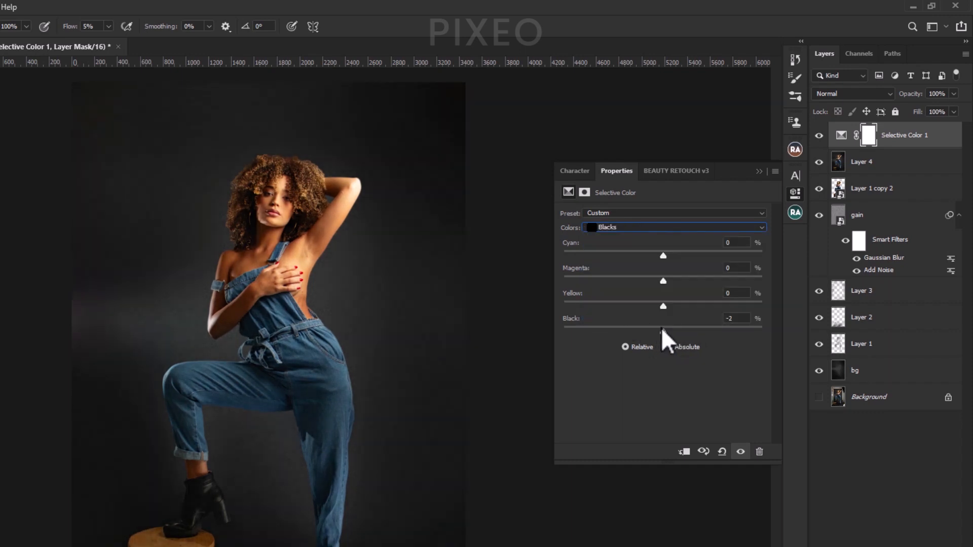
left_click_drag(664, 330, 666, 331)
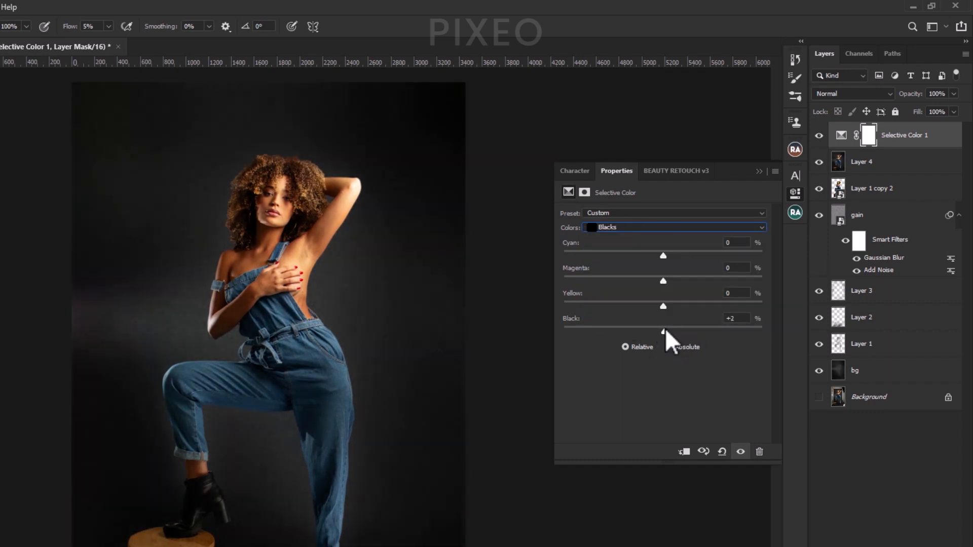
left_click_drag(733, 317, 707, 315)
type("1")
left_click(759, 170)
Add a Gradient Map adjustment layer using the basic Black, White gradient preset.
left_click(898, 539)
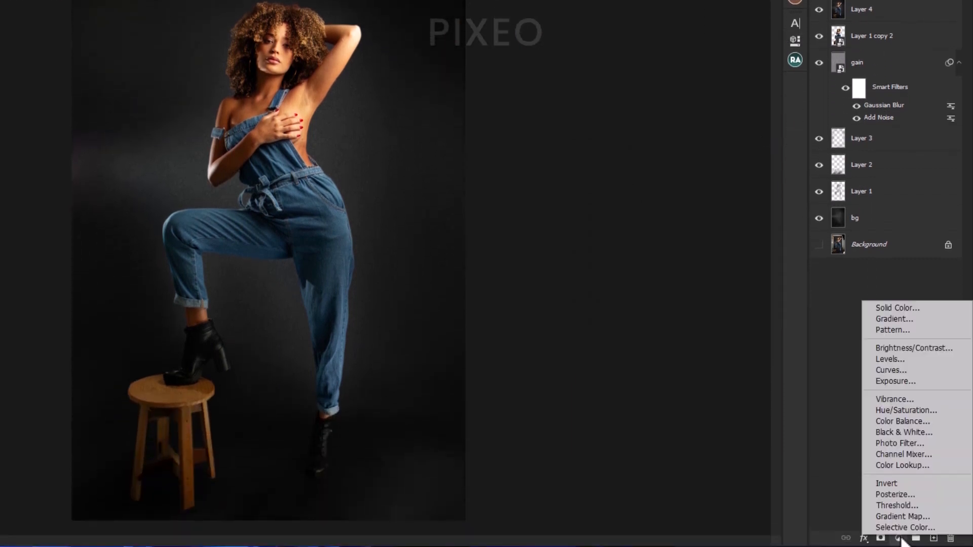
left_click(907, 516)
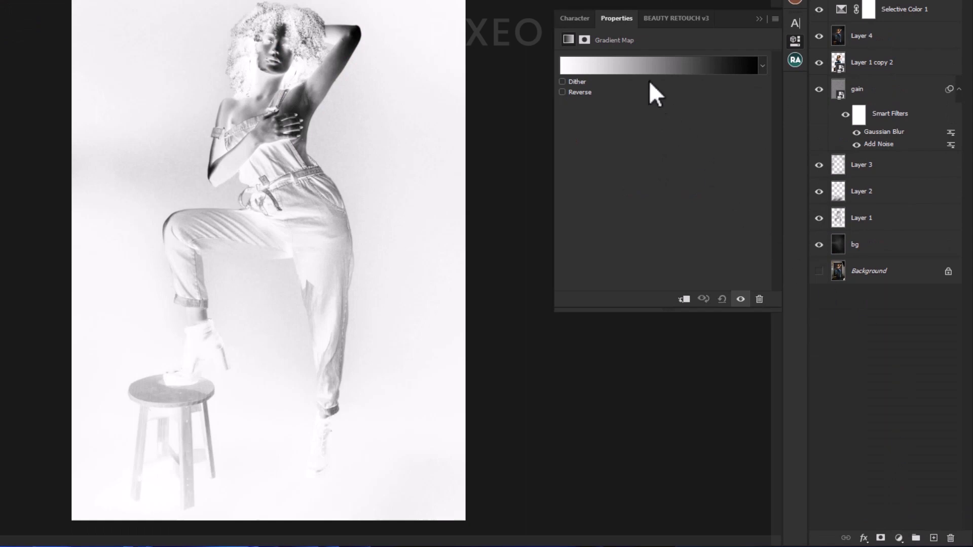
left_click(636, 65)
left_click(517, 144)
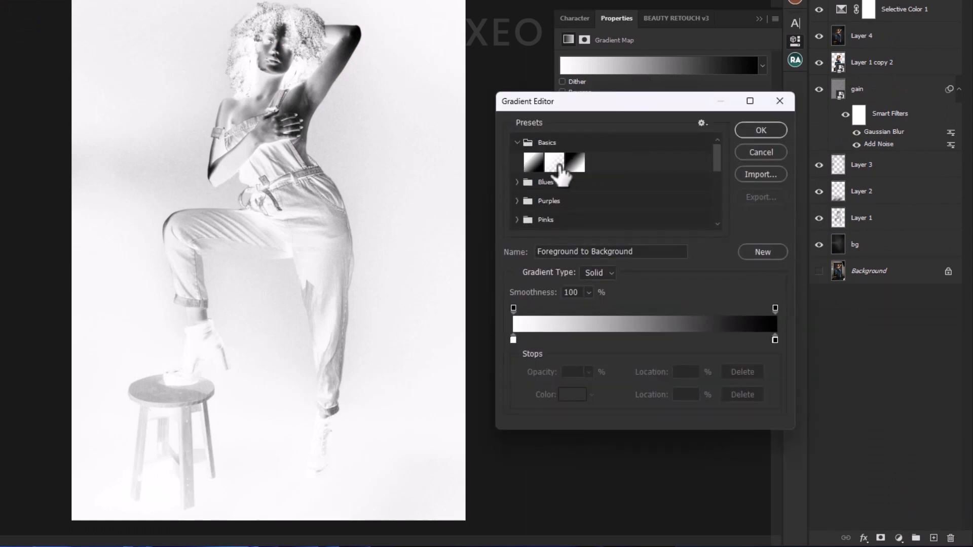
left_click(575, 162)
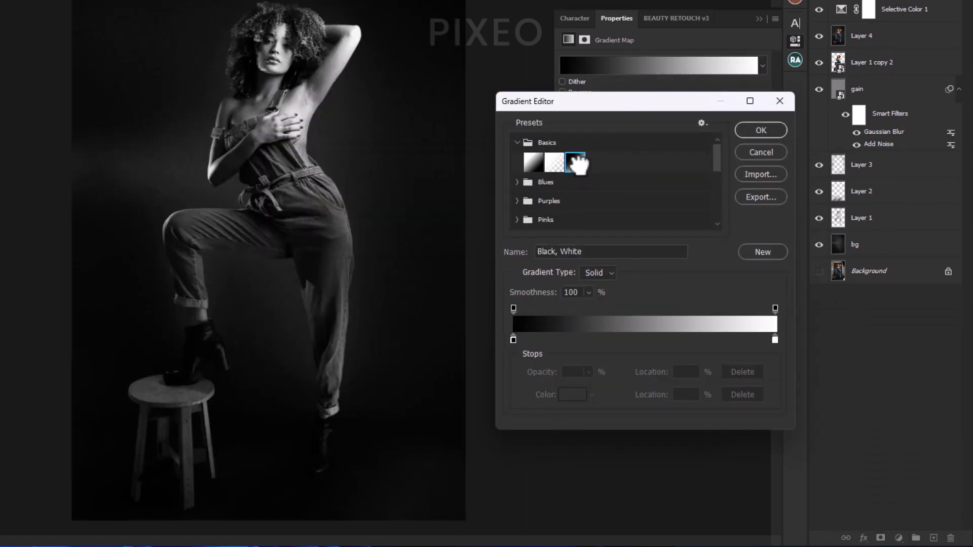
Add a middle stop coloured 858585 to the gradient map and shift it slightly toward the white end.
left_click(641, 340)
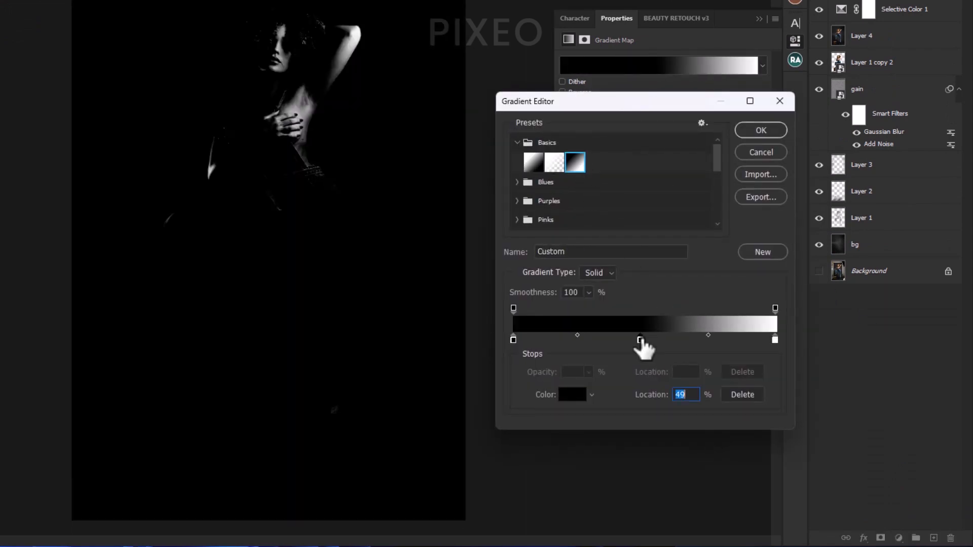
left_click(573, 396)
type("7b7b7b")
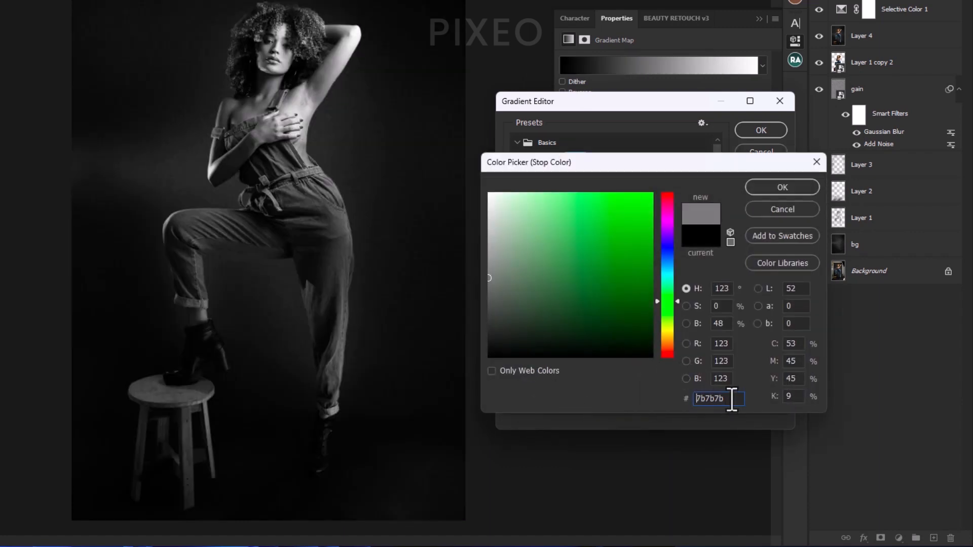
type("858585")
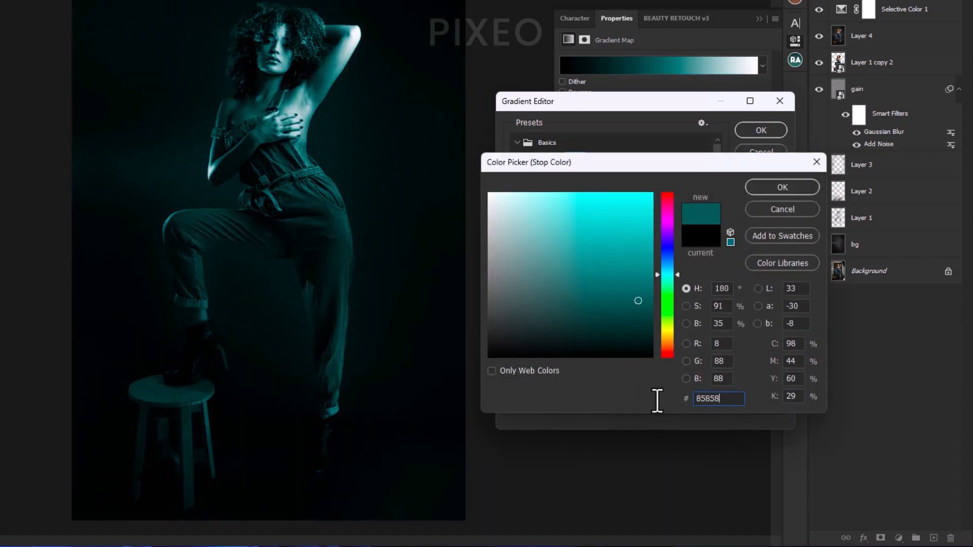
left_click(762, 187)
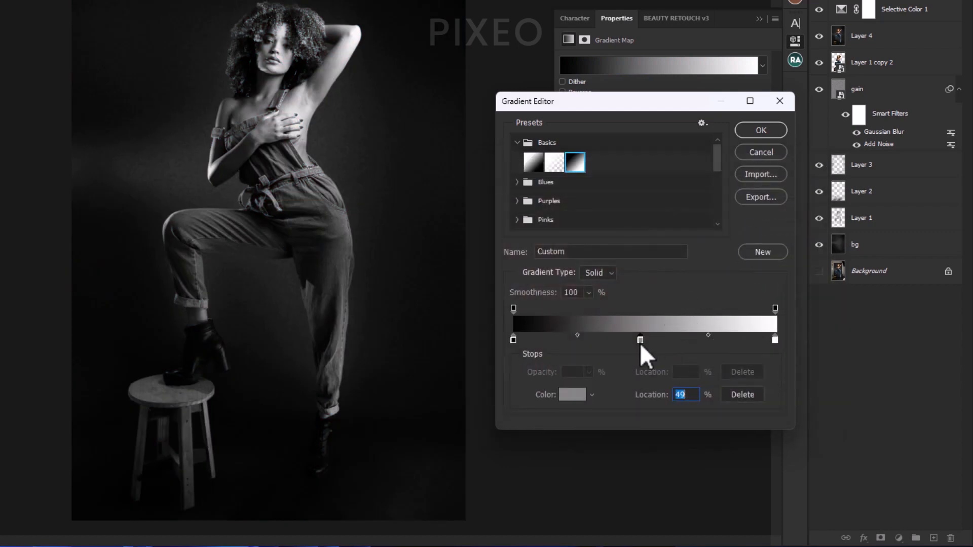
left_click_drag(640, 341, 664, 342)
left_click(759, 128)
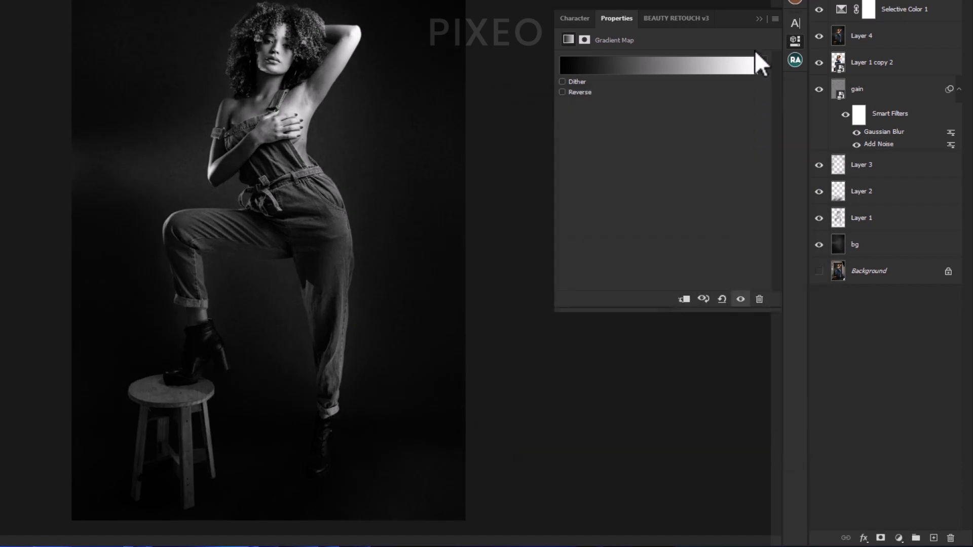
Set the Gradient Map layer to Luminosity blending at 70% opacity and compare the image with and without it.
left_click(934, 115)
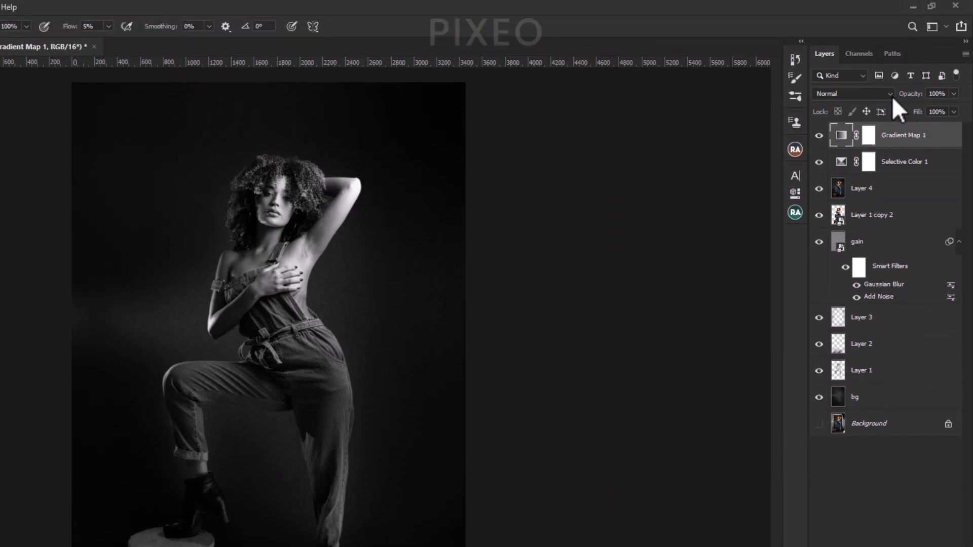
left_click(887, 72)
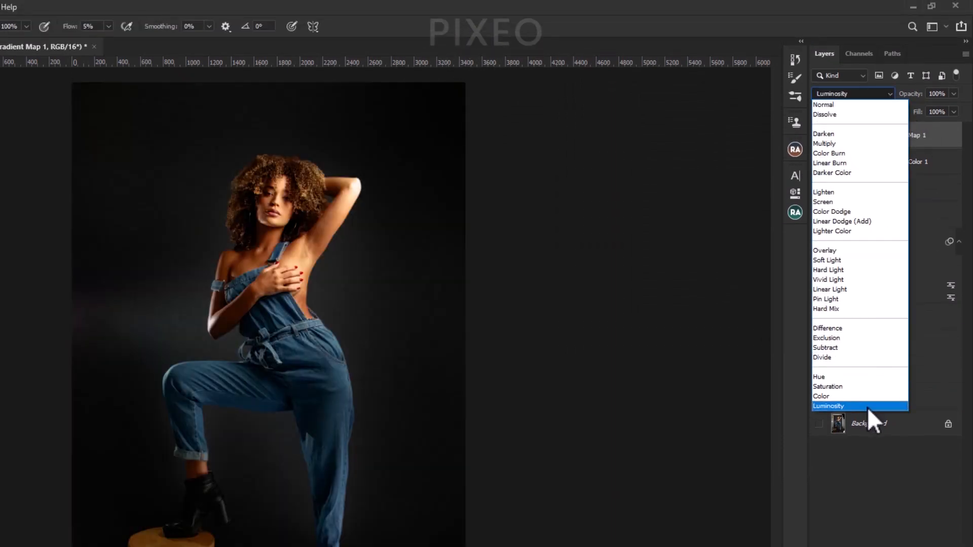
left_click(867, 406)
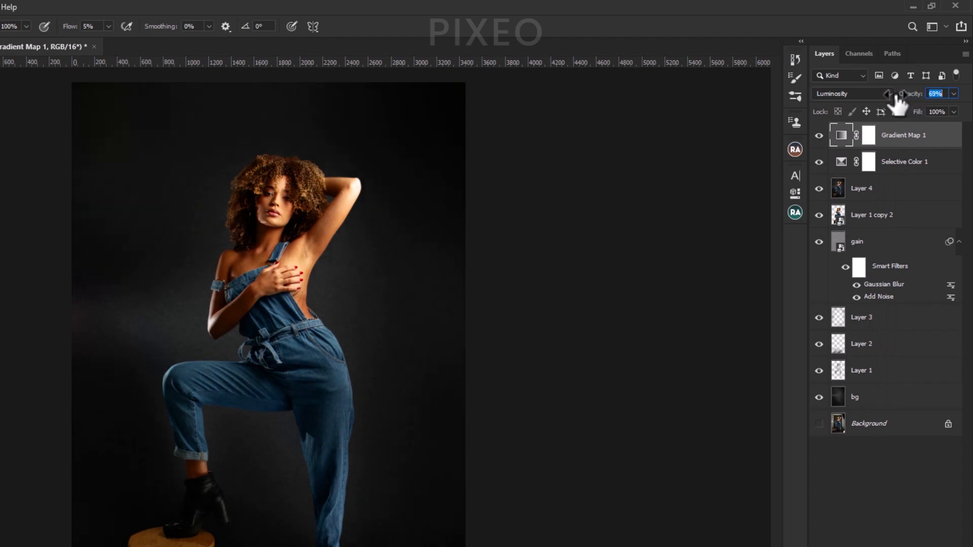
left_click(819, 136)
left_click(819, 136)
Move the grey middle stop of the Gradient Map layer's gradient to the 54% location.
double_click(841, 136)
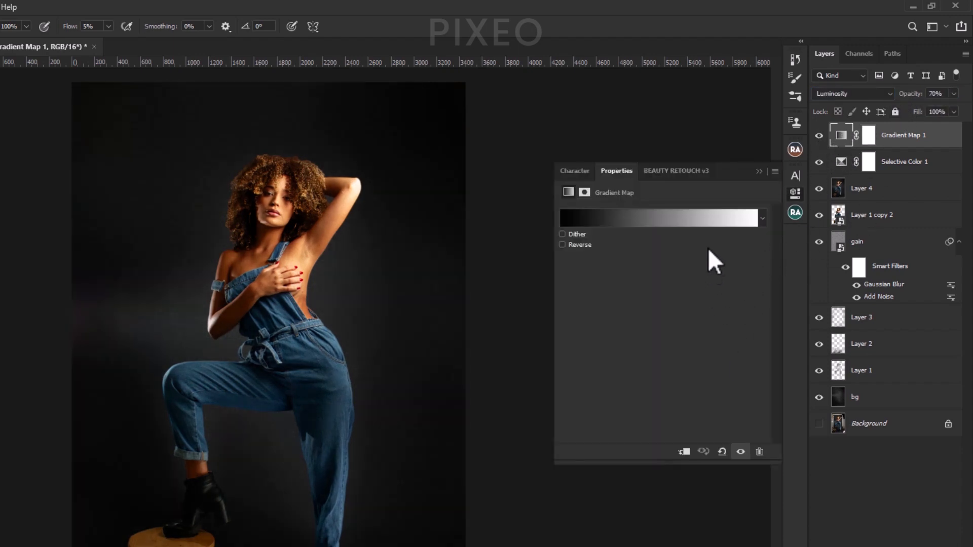
left_click(728, 223)
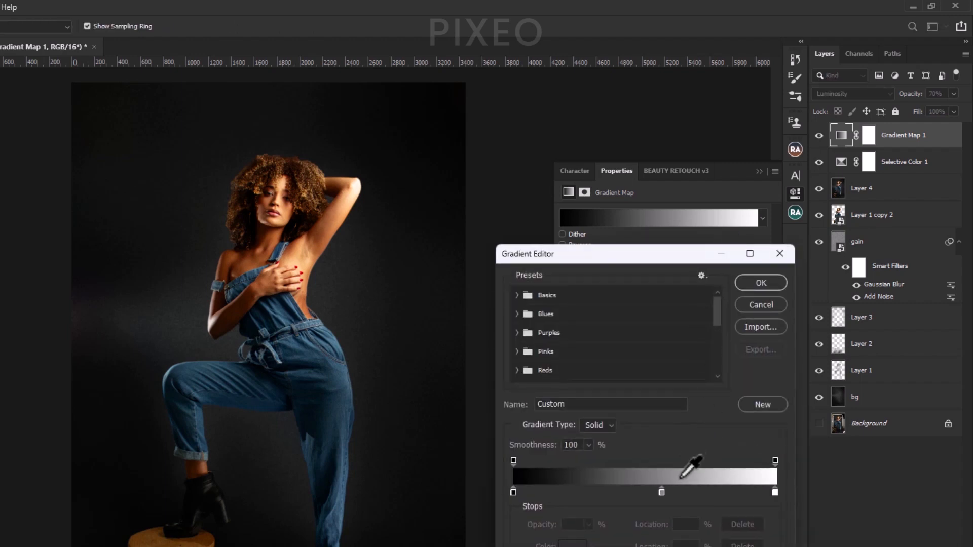
left_click_drag(660, 494, 657, 494)
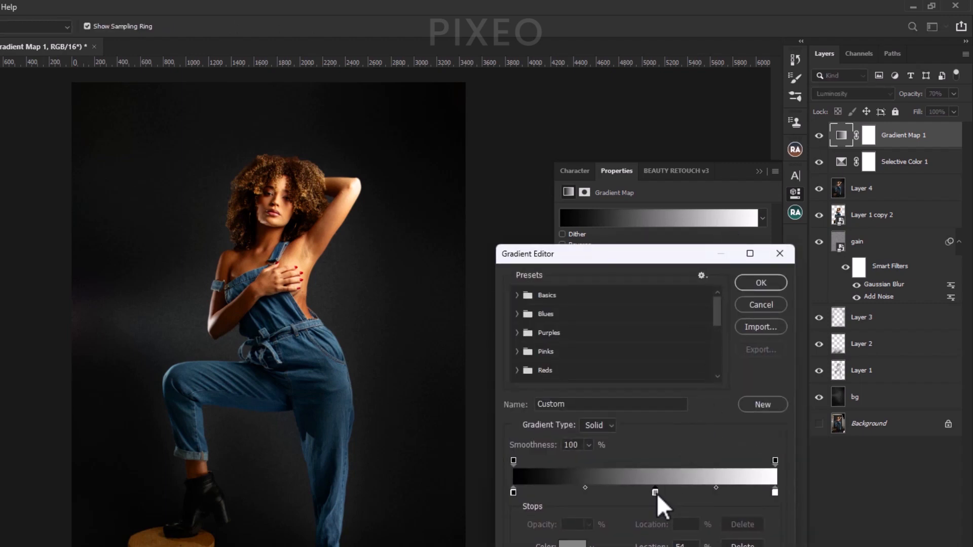
left_click(759, 282)
left_click(759, 171)
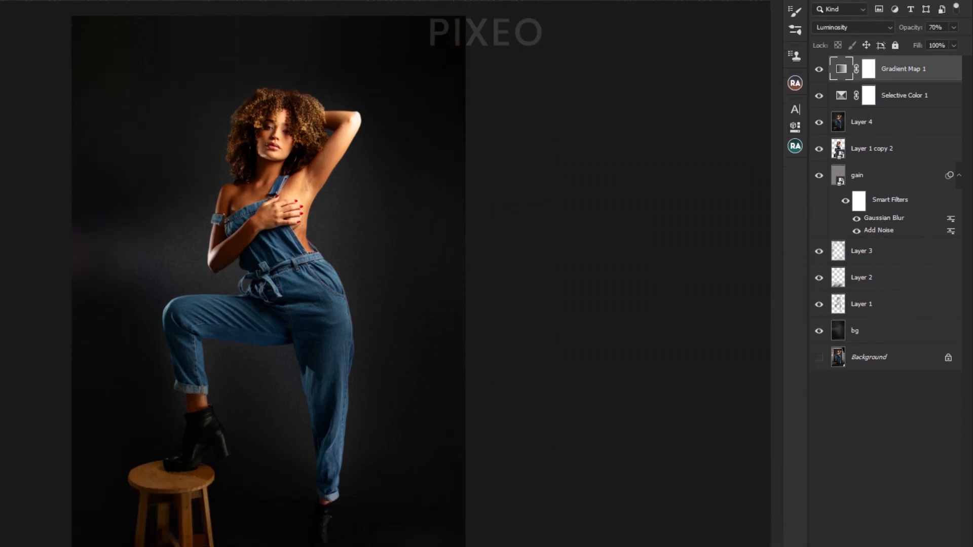
Add a Vibrance adjustment layer, fine-tune its vibrance and saturation, and compare the image with and without it.
left_click(899, 538)
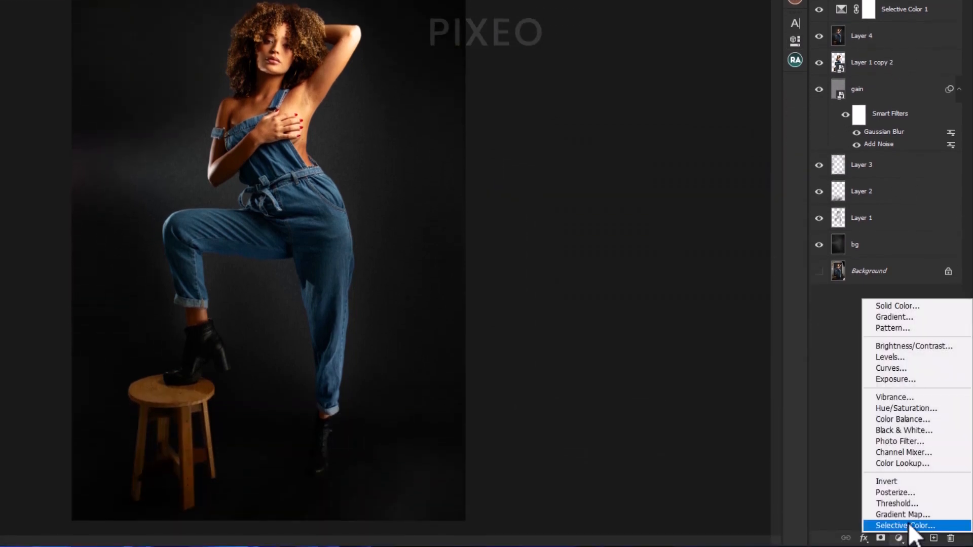
left_click(956, 399)
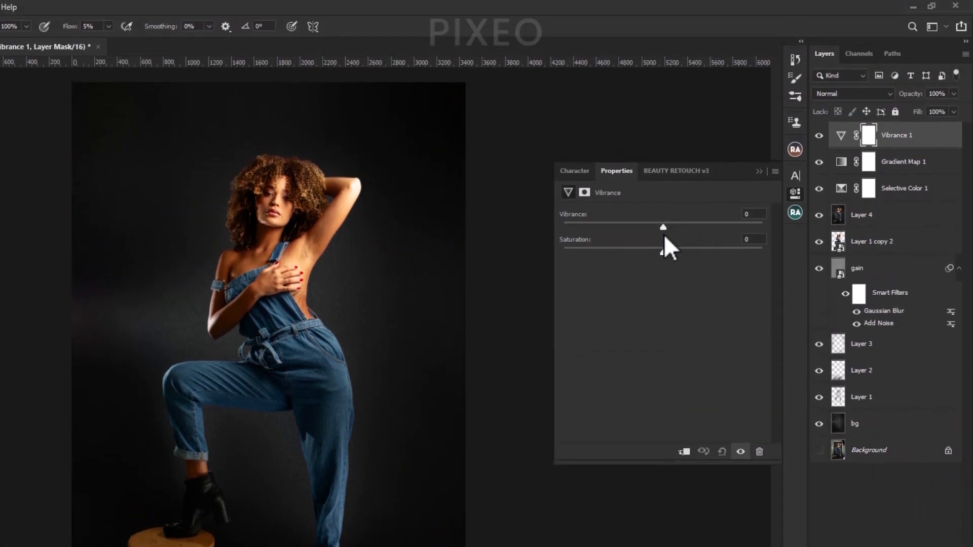
left_click_drag(664, 227, 662, 254)
left_click(759, 171)
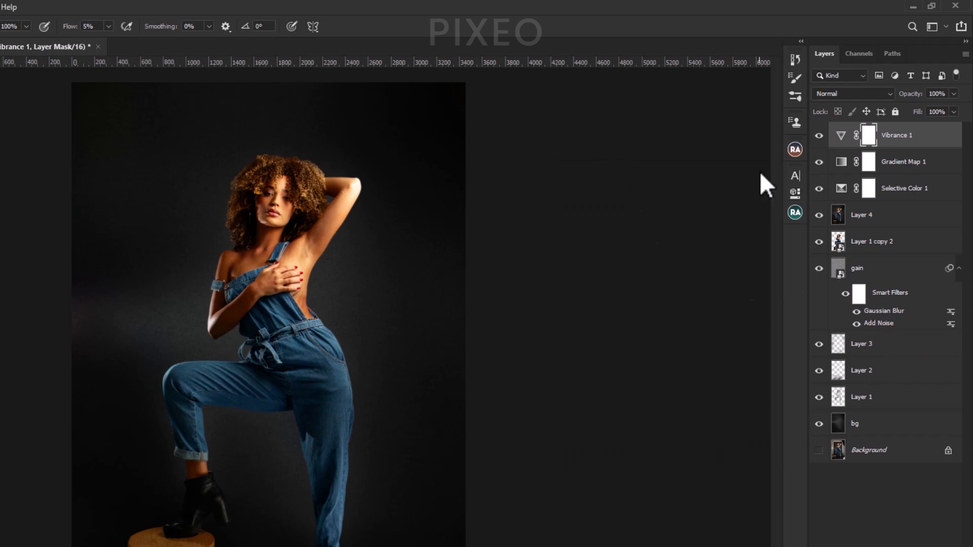
left_click(819, 137)
left_click(819, 137)
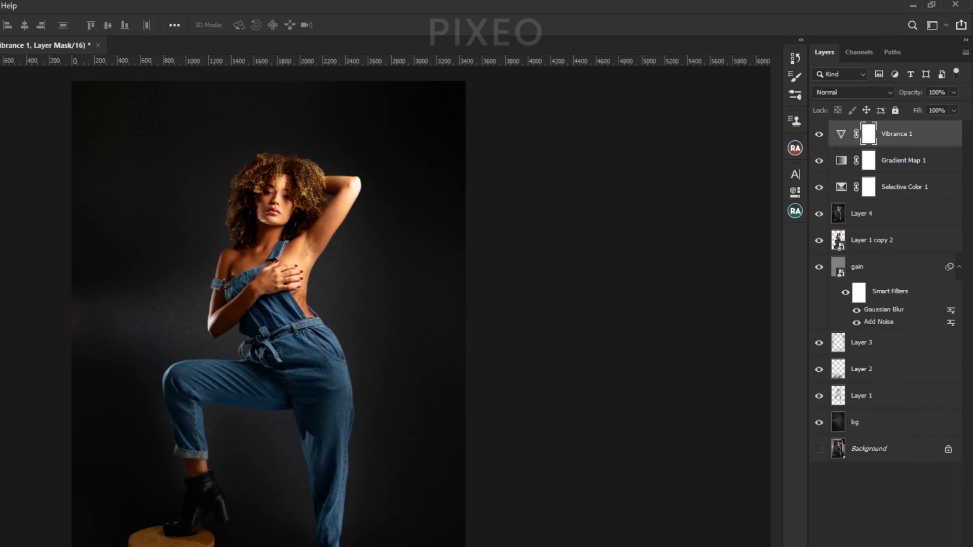
Add a Curves adjustment layer with the black point input at 2 and the white point input at 239.
left_click(899, 538)
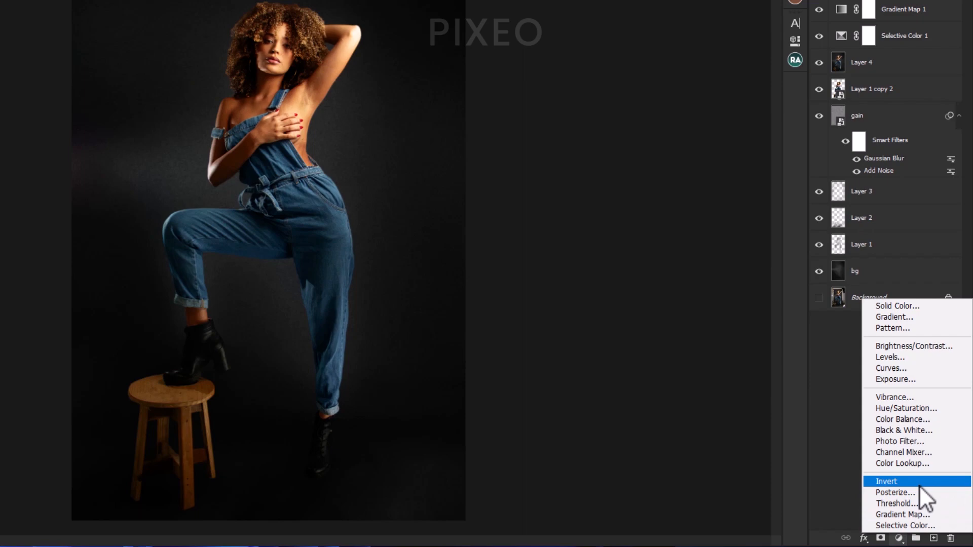
left_click(923, 370)
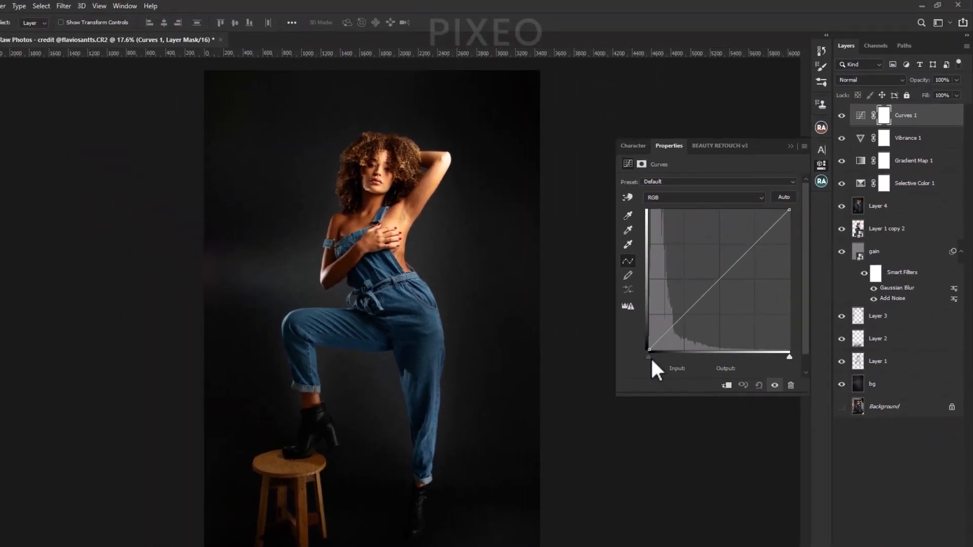
left_click_drag(649, 357, 650, 357)
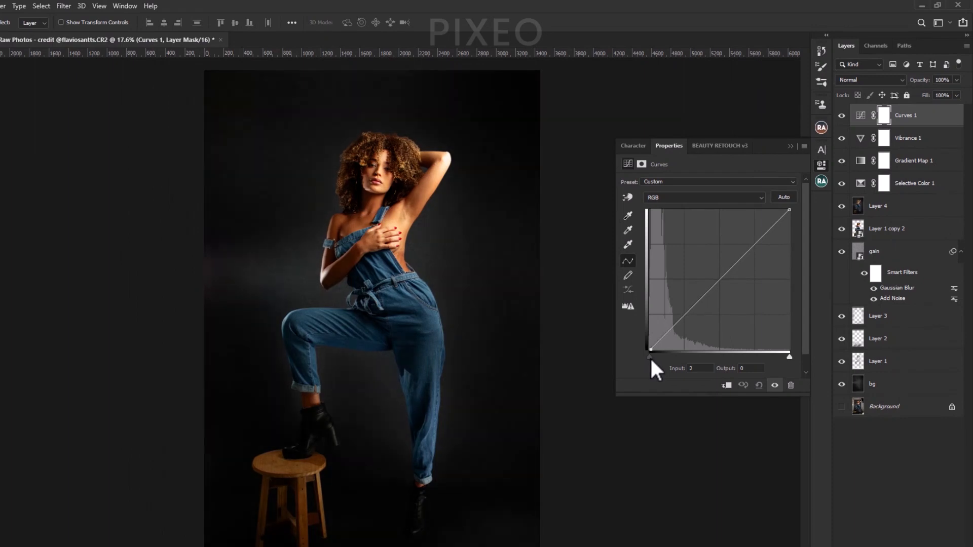
left_click_drag(788, 357, 781, 356)
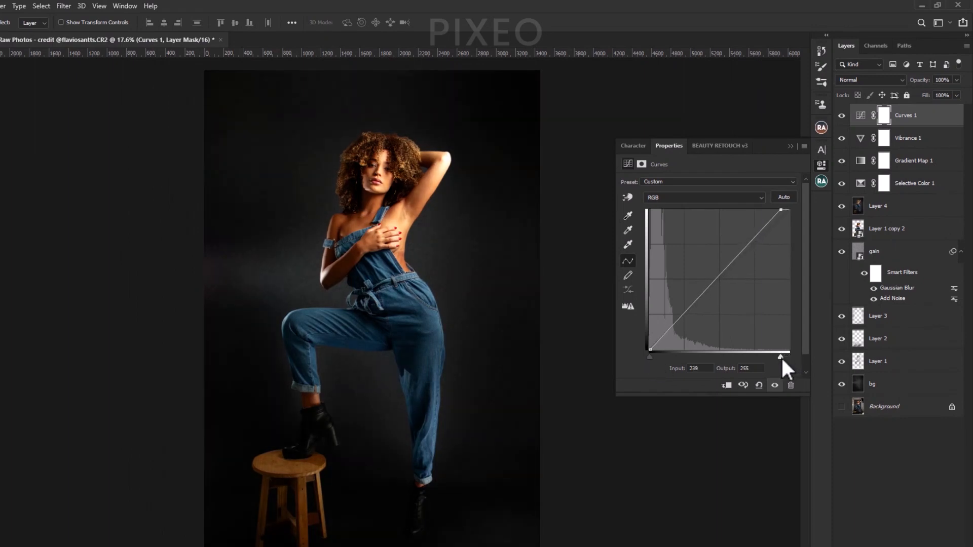
Shape the curve with a highlight point at input 190, output 192, and a slightly lifted point in the shadows.
left_click(752, 244)
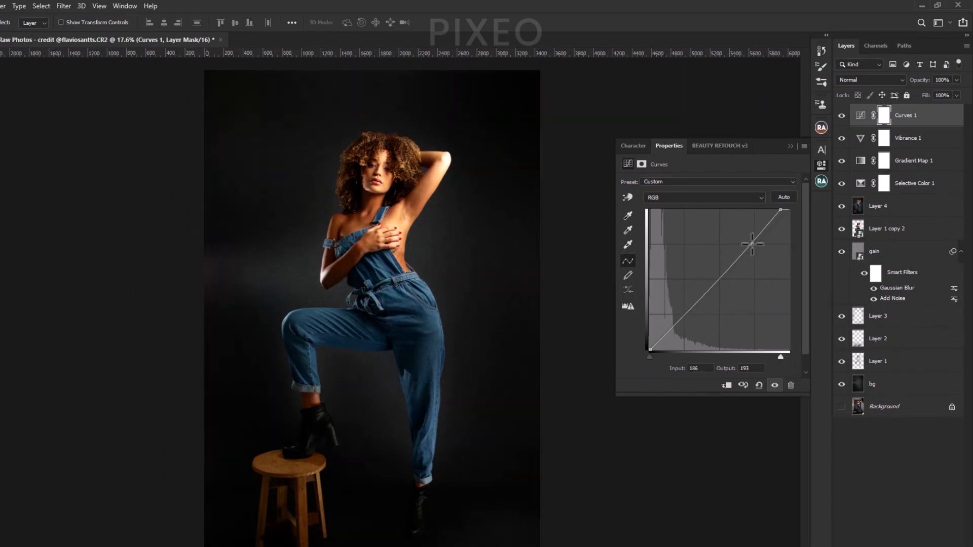
left_click_drag(753, 245, 754, 245)
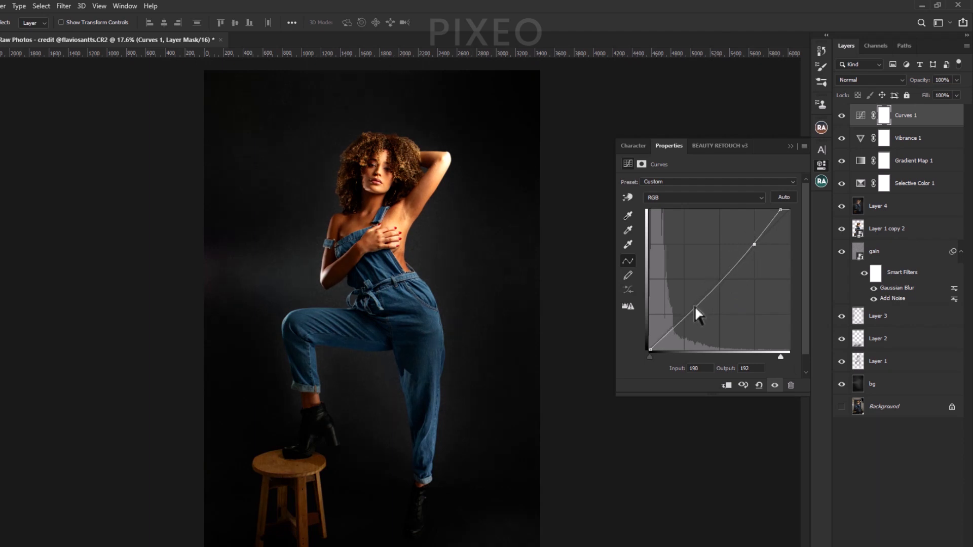
left_click_drag(696, 307, 684, 312)
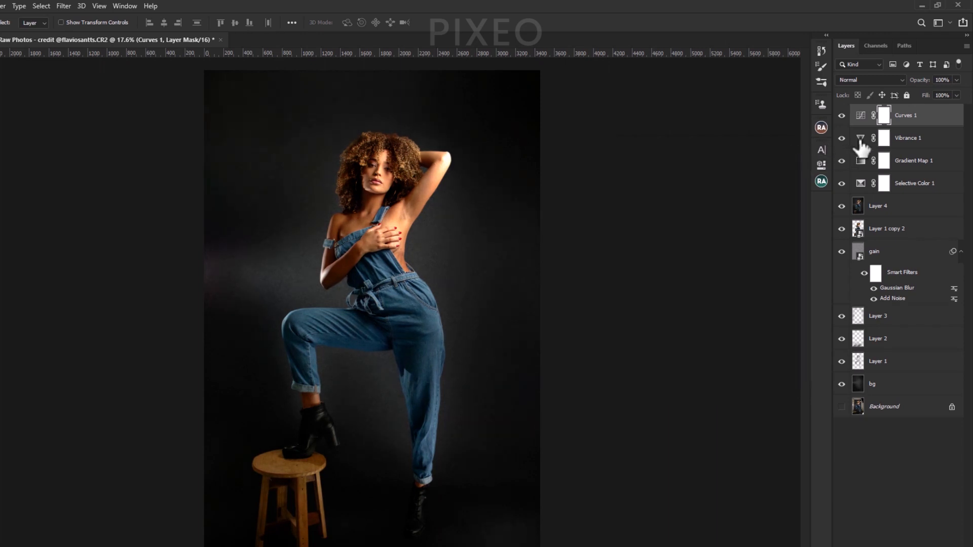
Review the Vibrance layer's settings and compare the image with and without the Curves layer.
left_click(860, 142)
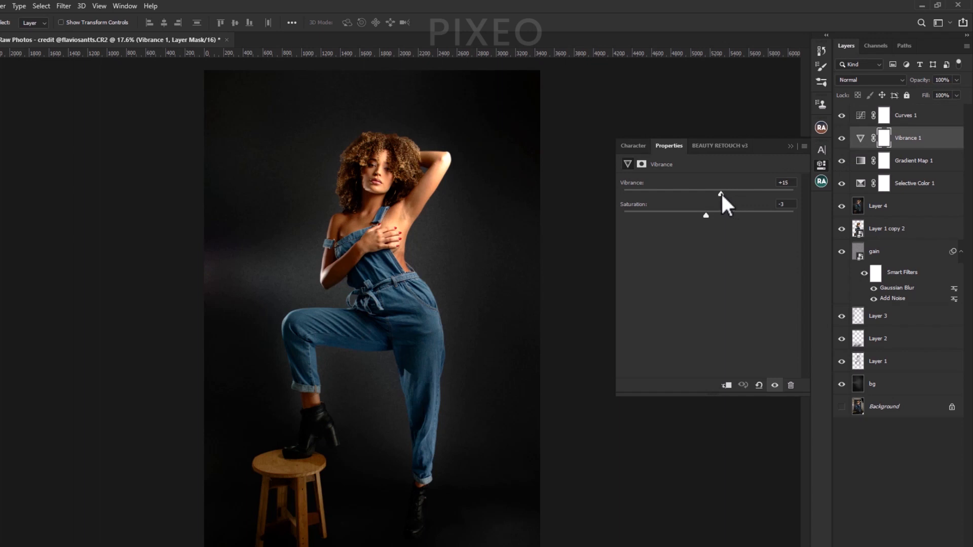
left_click(790, 146)
left_click(861, 116)
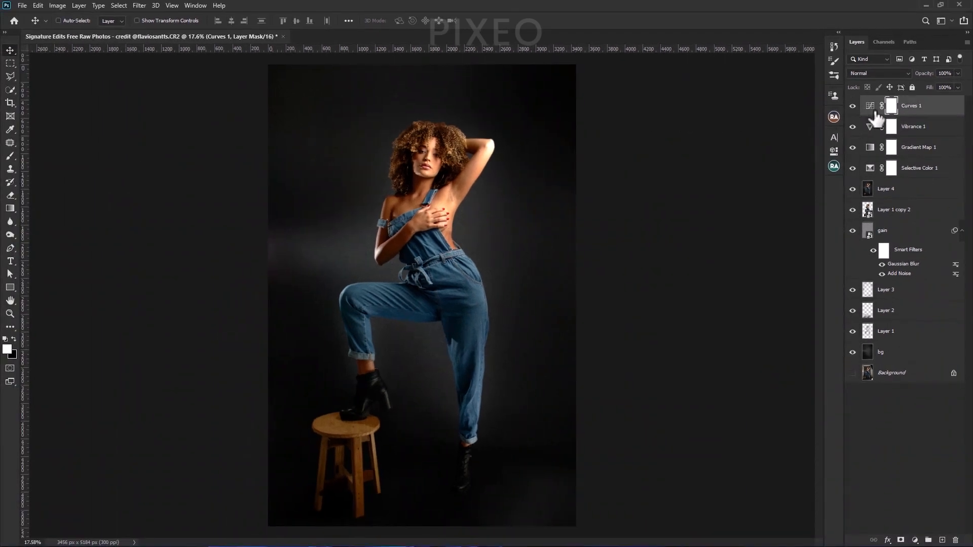
left_click(853, 106)
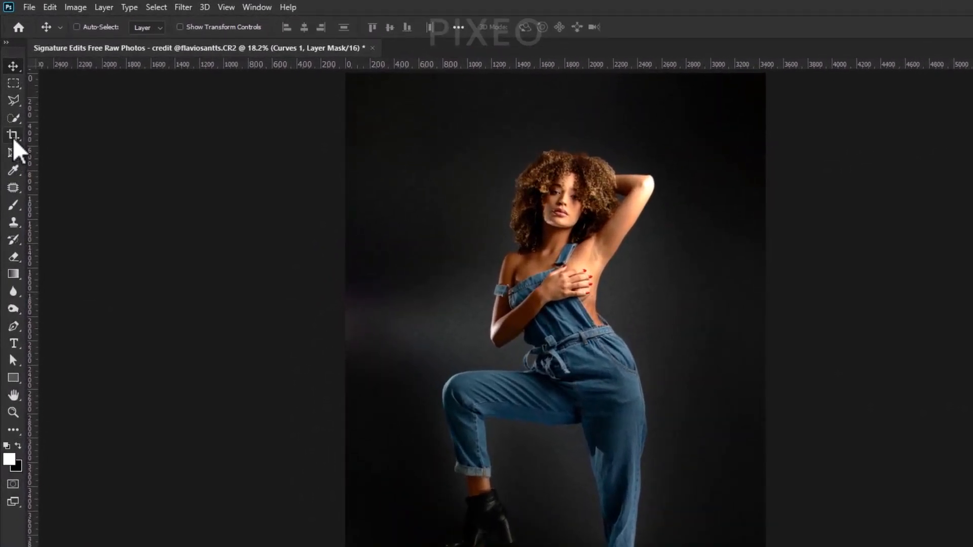
Crop the image to a 4:5 ratio, extending the canvas sideways around the full figure to about 4090 x 5114 px.
left_click(13, 138)
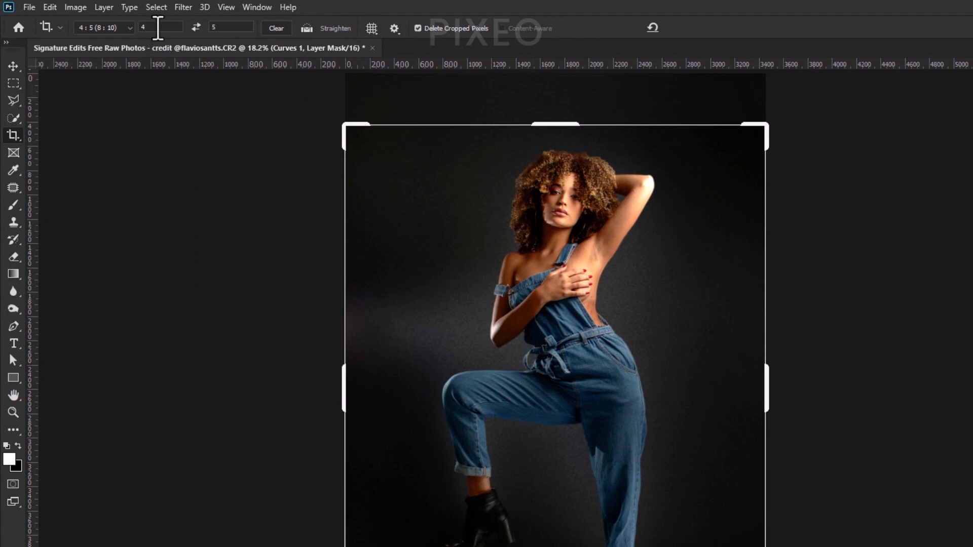
left_click(169, 29)
left_click(221, 28)
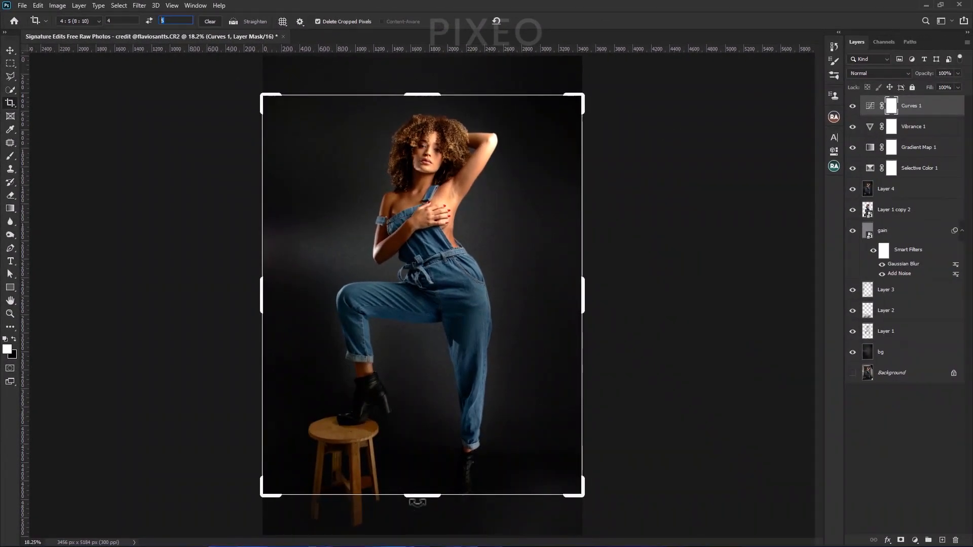
left_click_drag(417, 502, 412, 524)
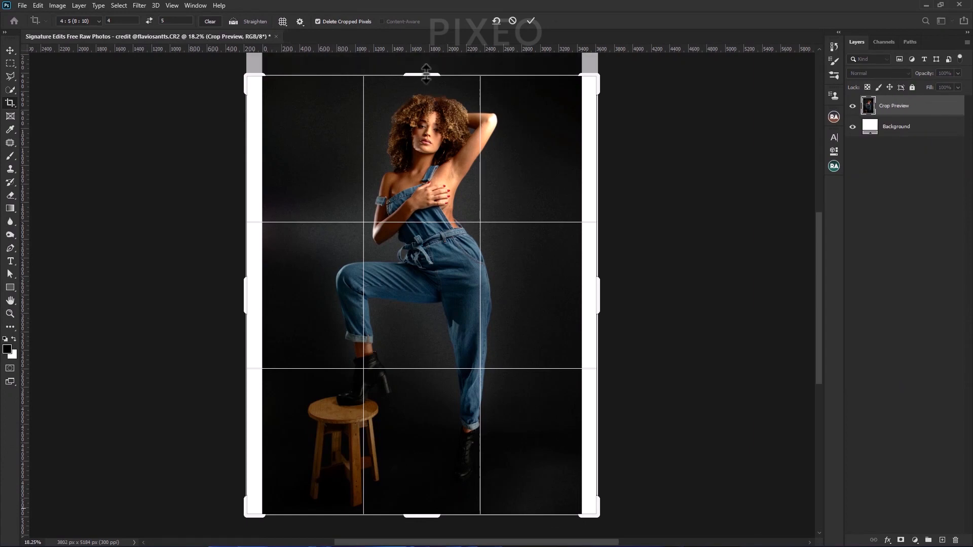
left_click_drag(422, 75, 427, 61)
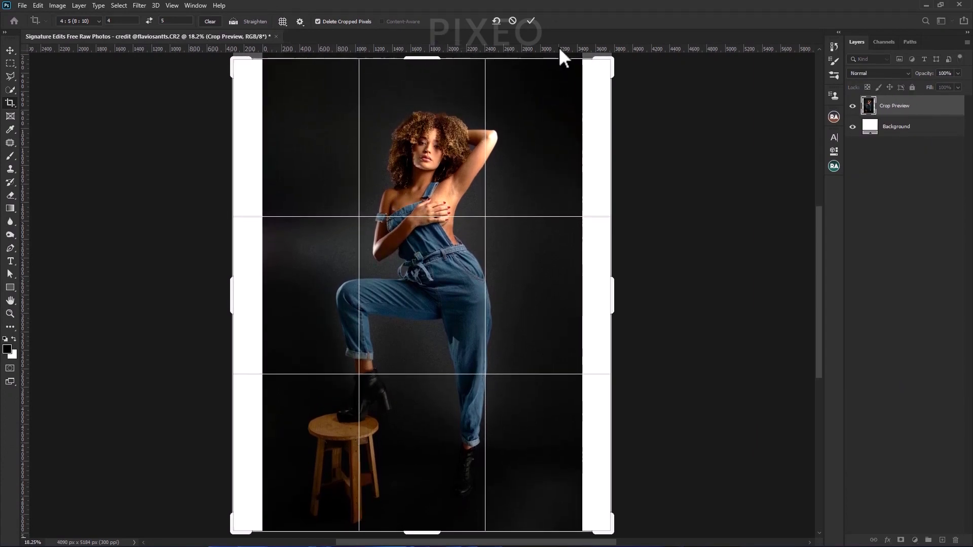
left_click(528, 21)
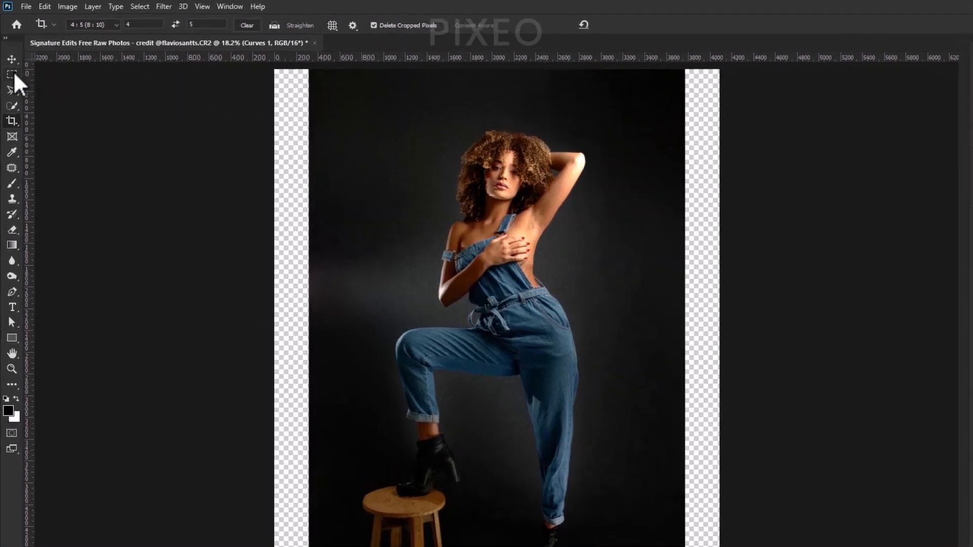
Select a full-height strip about 760 px wide covering the empty left canvas margin and the adjoining backdrop.
left_click(10, 63)
left_click_drag(303, 58, 289, 170)
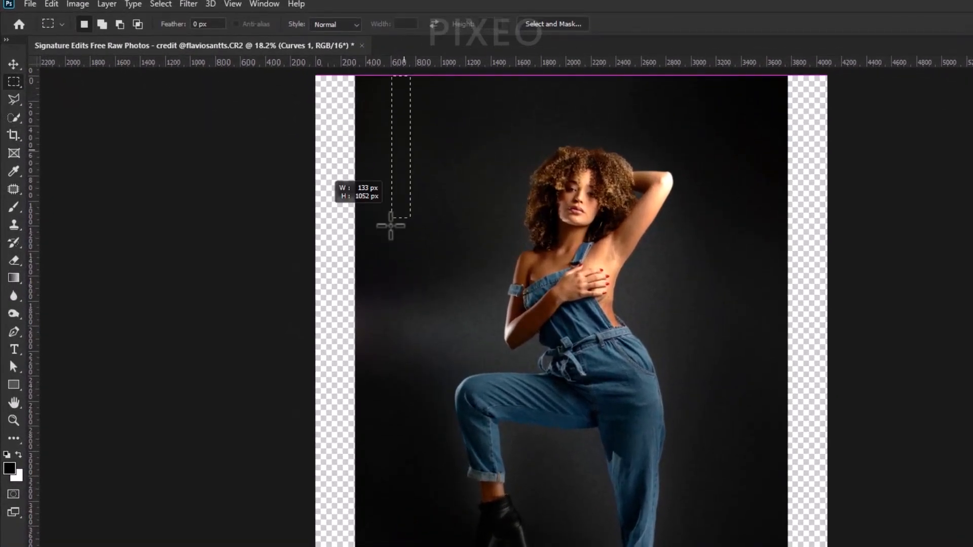
left_click_drag(391, 226, 256, 546)
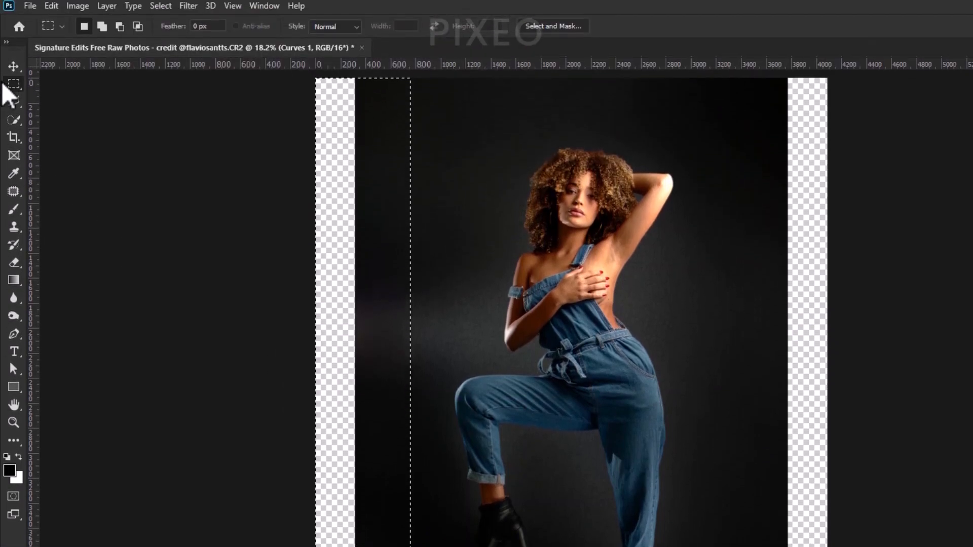
key("v")
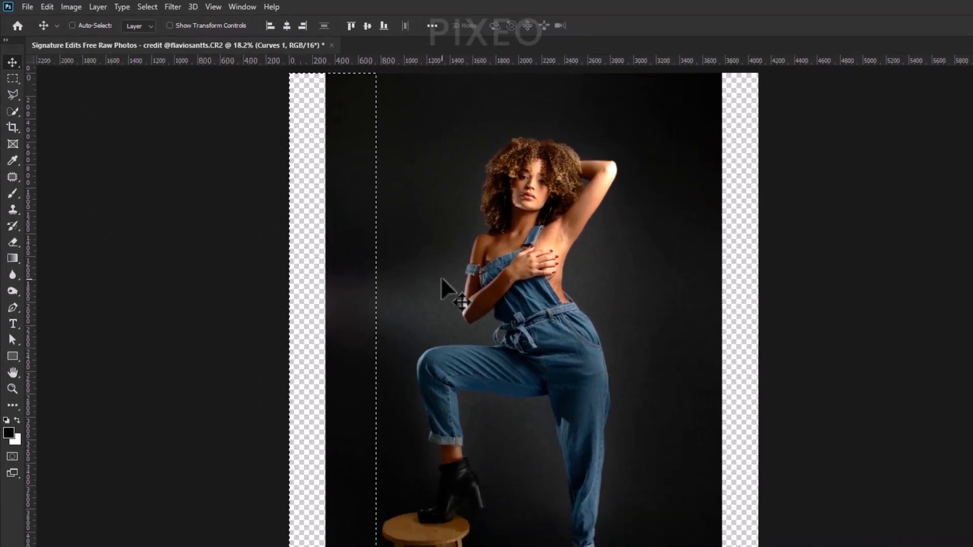
Stretch the selected backdrop strip of Layer 4 outward with a Distort transform to fill the left margin, and deselect.
left_click(972, 238)
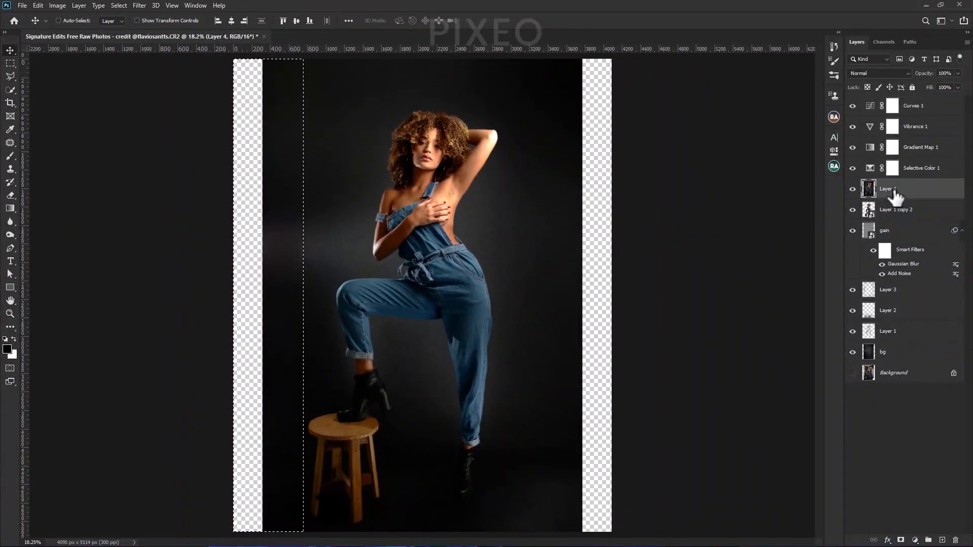
key("ctrl+t")
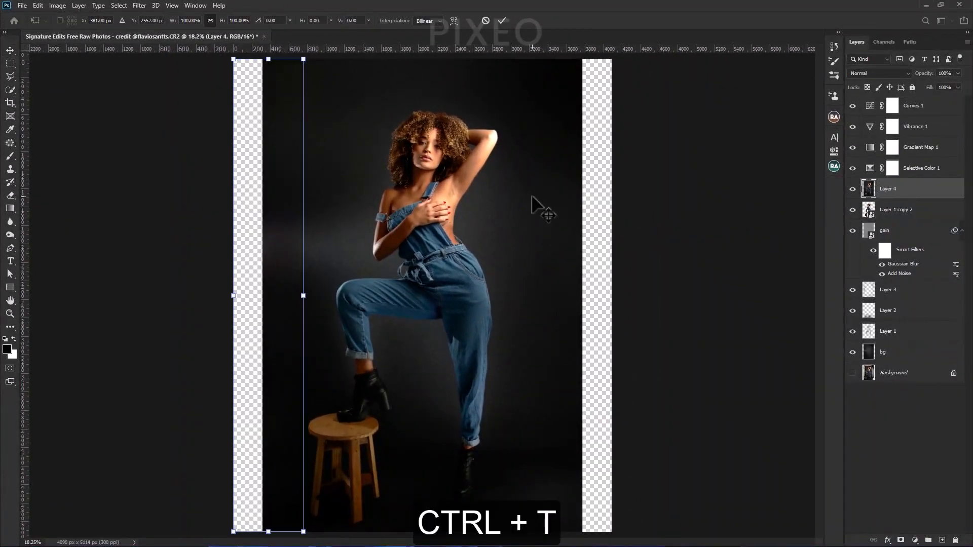
right_click(255, 293)
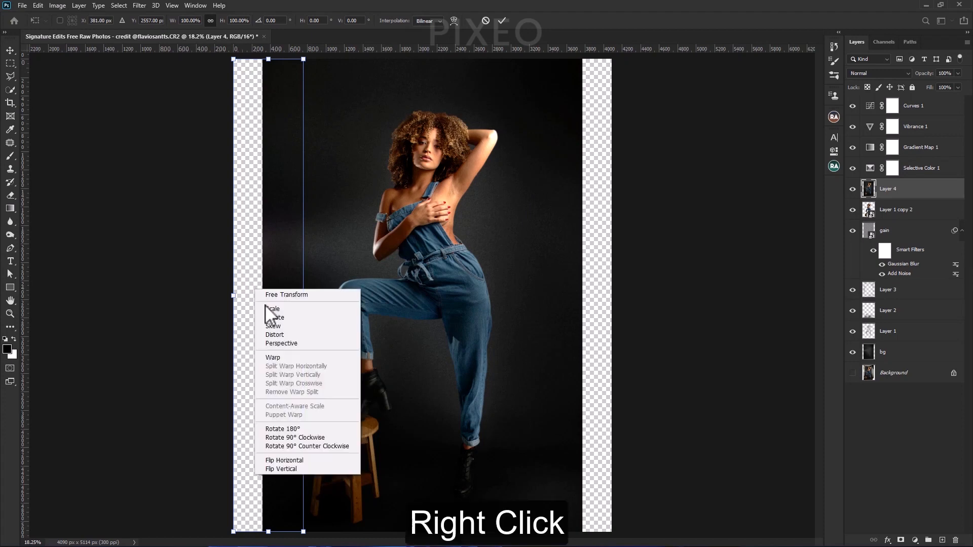
left_click(274, 336)
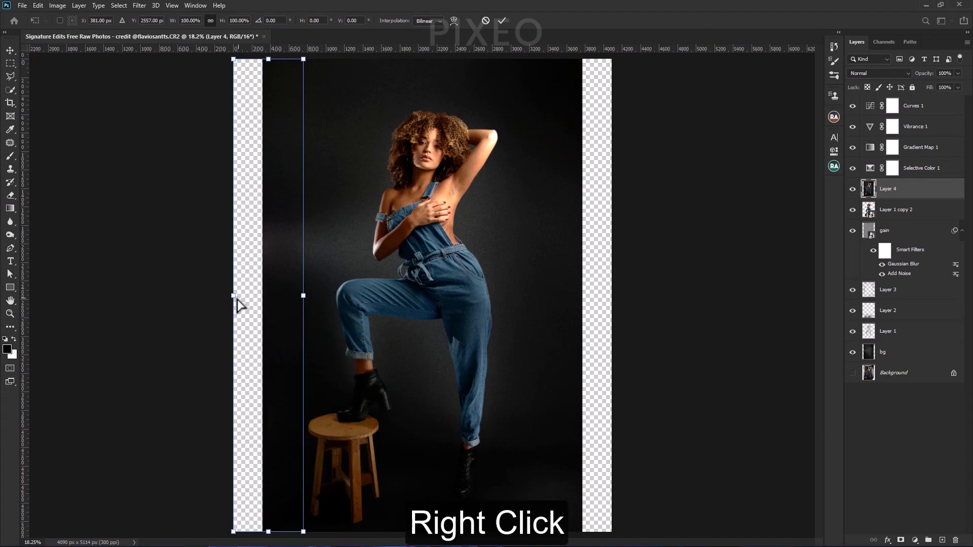
left_click_drag(234, 299, 181, 302)
left_click(502, 21)
key("ctrl+d")
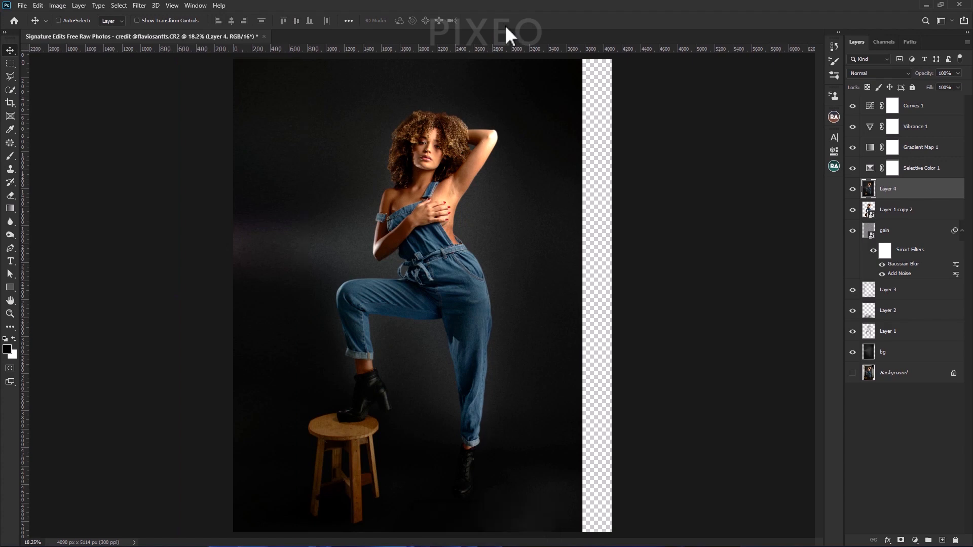
Select a full-height backdrop strip at the right edge of Layer 4, distort it outward to fill the empty right margin, and deselect.
left_click(10, 63)
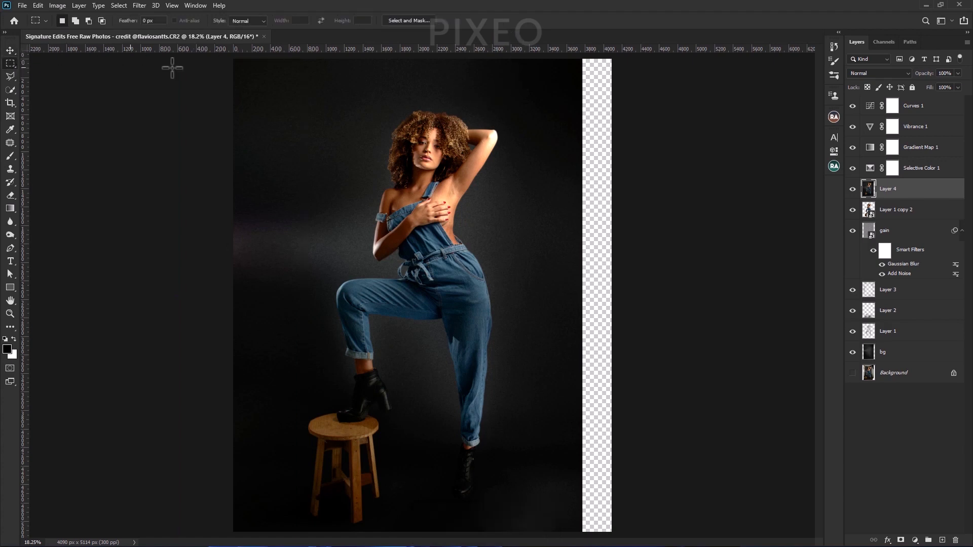
left_click_drag(517, 58, 658, 529)
key("ctrl+t")
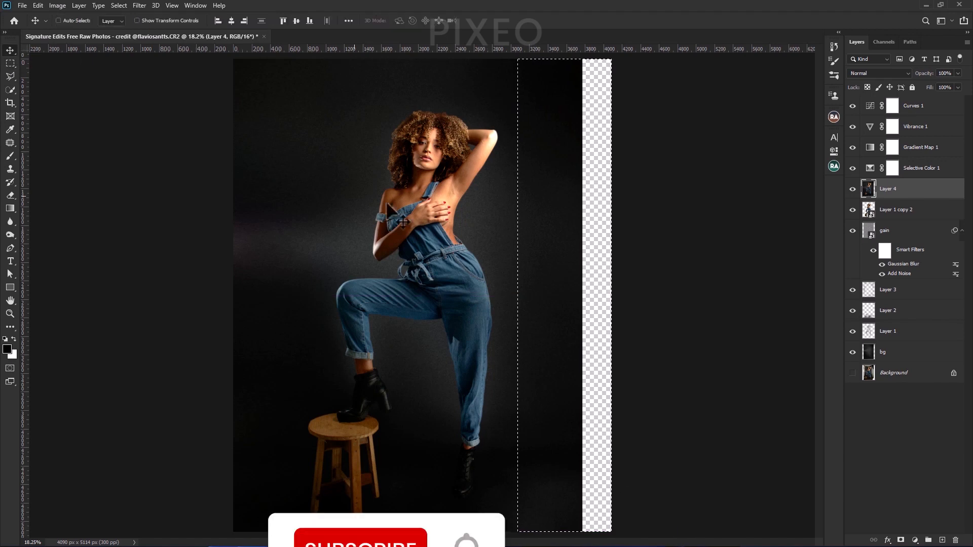
right_click(574, 286)
left_click(598, 329)
left_click_drag(612, 296, 656, 302)
left_click(509, 22)
key("ctrl+d")
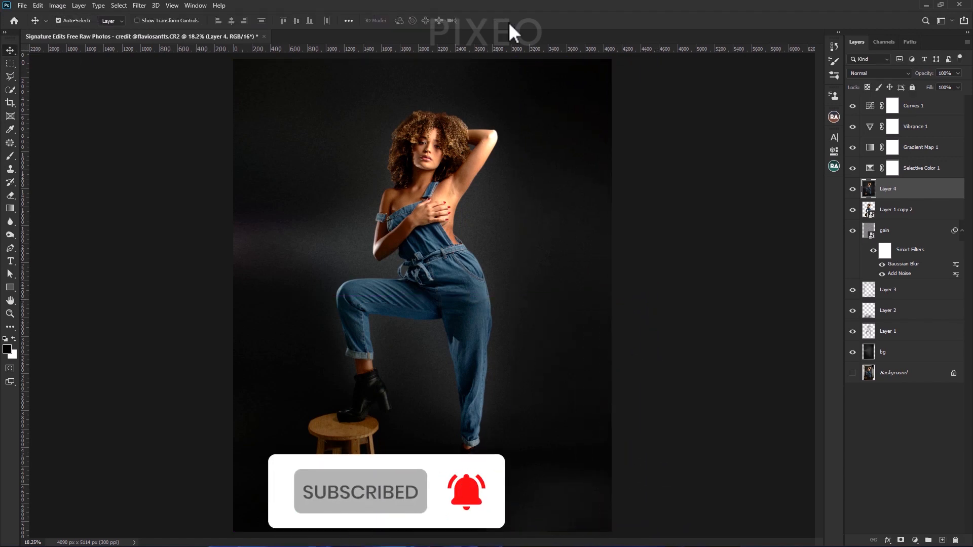
key("v")
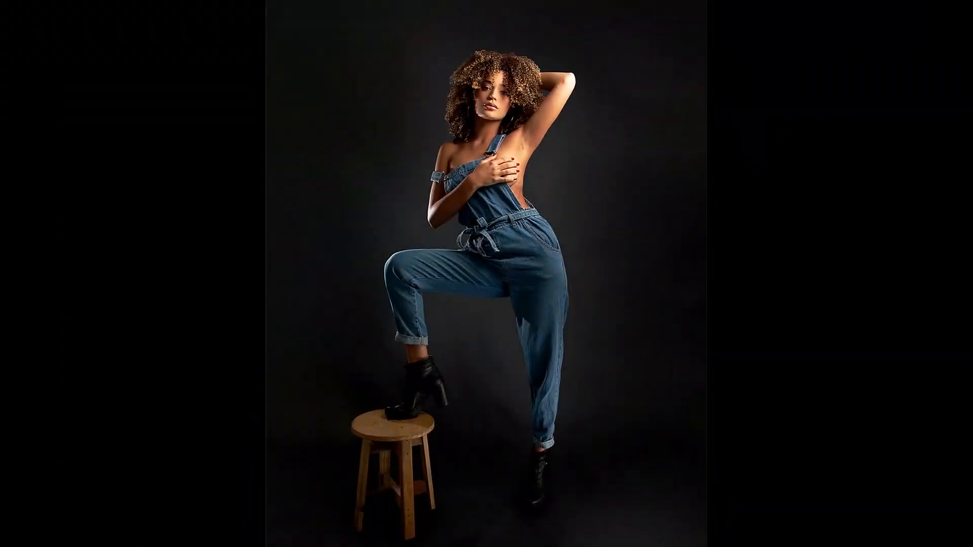